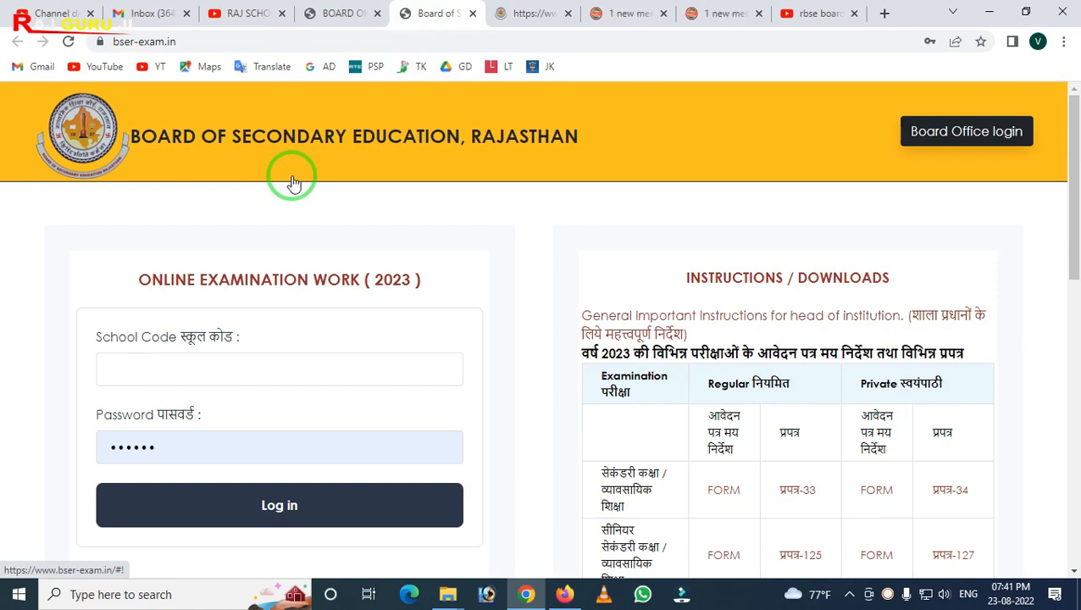
Scroll through the BSER online examination login page and its instructions
{"action": "scroll", "coordinate": [338, 188], "scroll_direction": "down", "scroll_amount": 12}
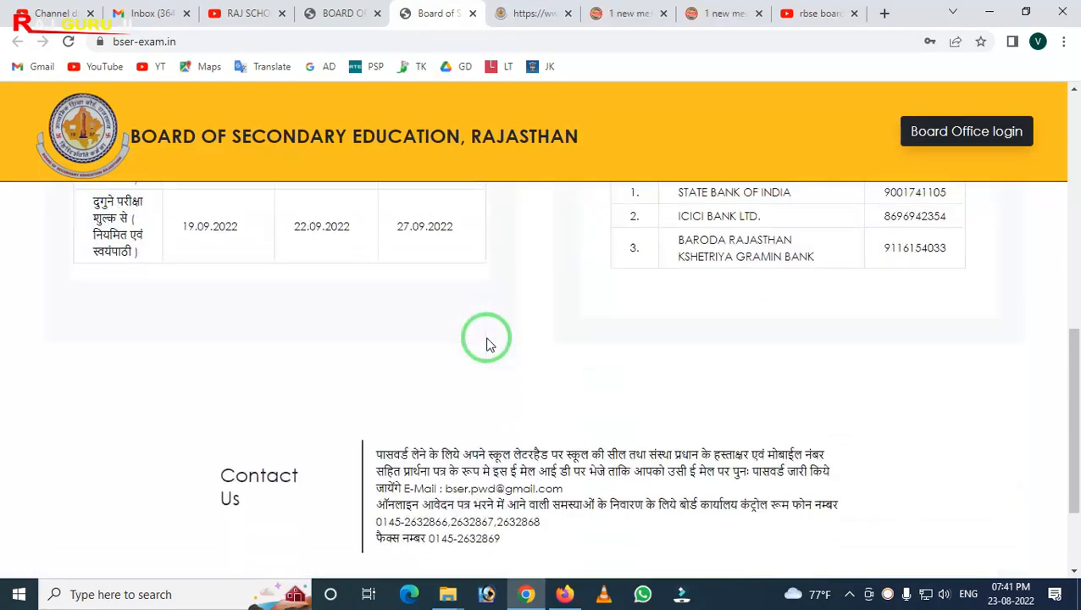
{"action": "scroll", "coordinate": [484, 343], "scroll_direction": "up", "scroll_amount": 10}
{"action": "scroll", "coordinate": [486, 343], "scroll_direction": "up", "scroll_amount": 2}
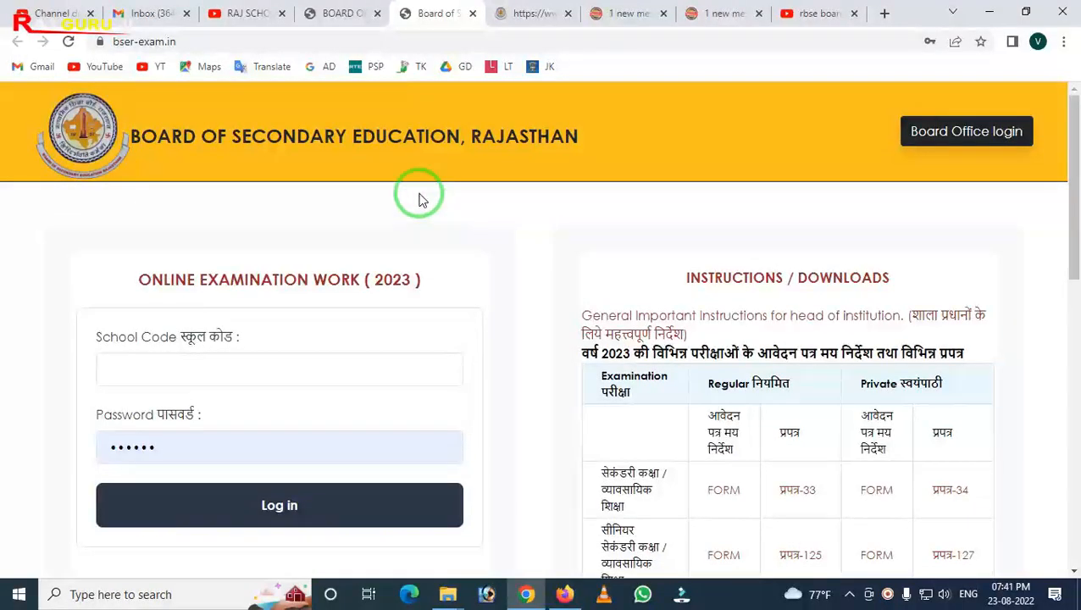
Browse the Rajasthan board website and the RBSE board page on rajguruji.com
{"action": "left_click", "coordinate": [242, 14]}
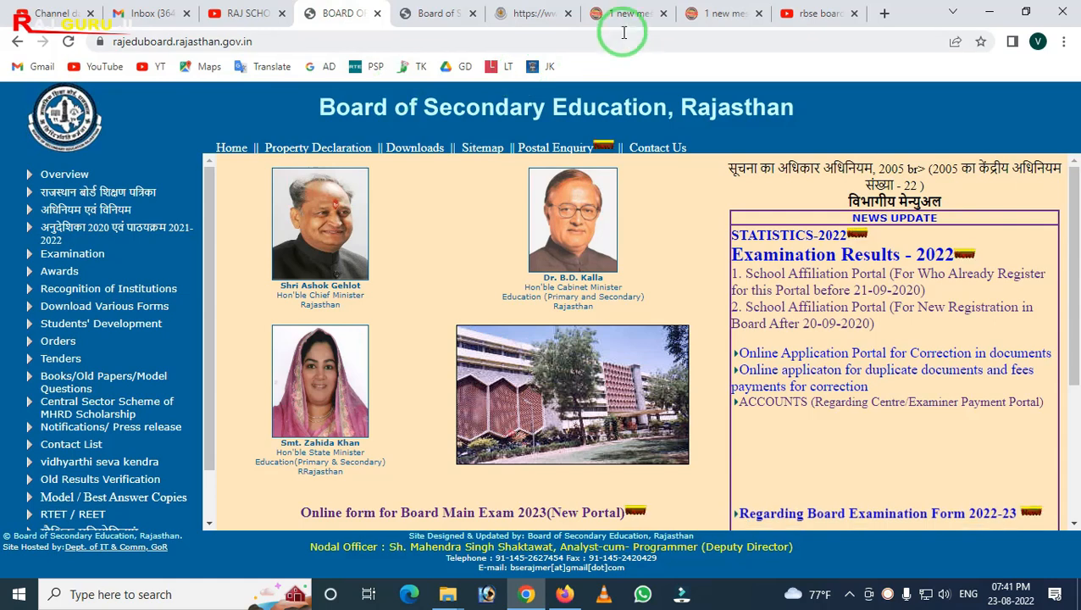
{"action": "left_click", "coordinate": [626, 18]}
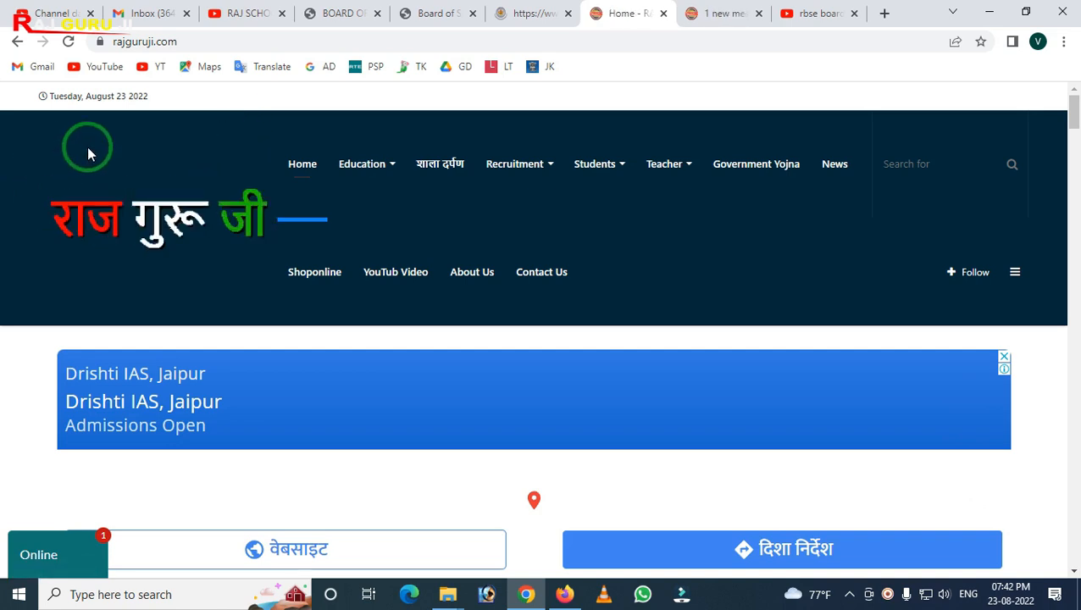
{"action": "mouse_move", "coordinate": [358, 185]}
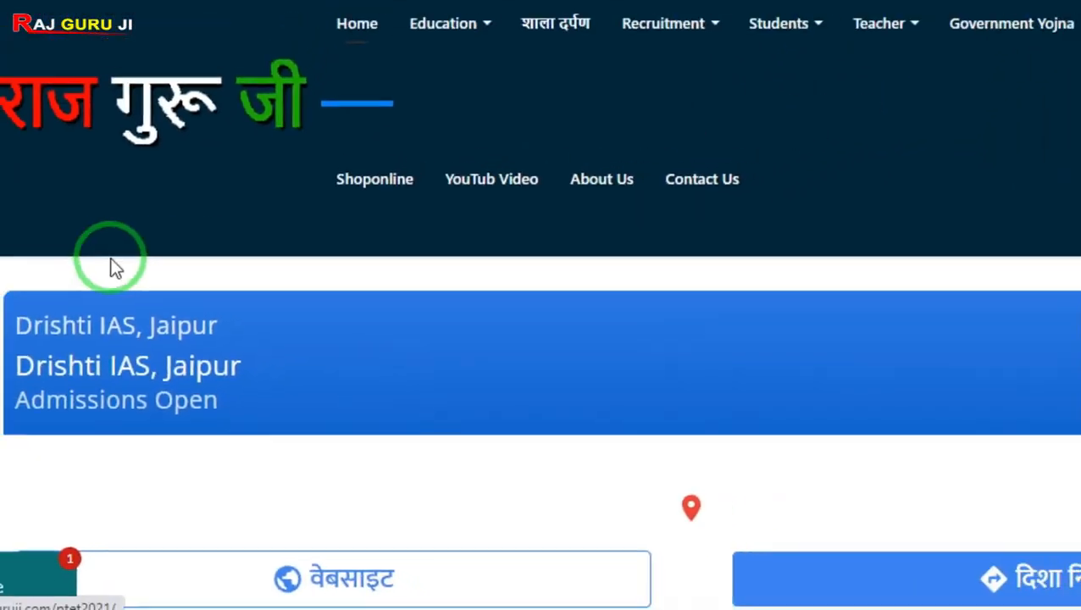
{"action": "scroll", "coordinate": [128, 314], "scroll_direction": "down", "scroll_amount": 15}
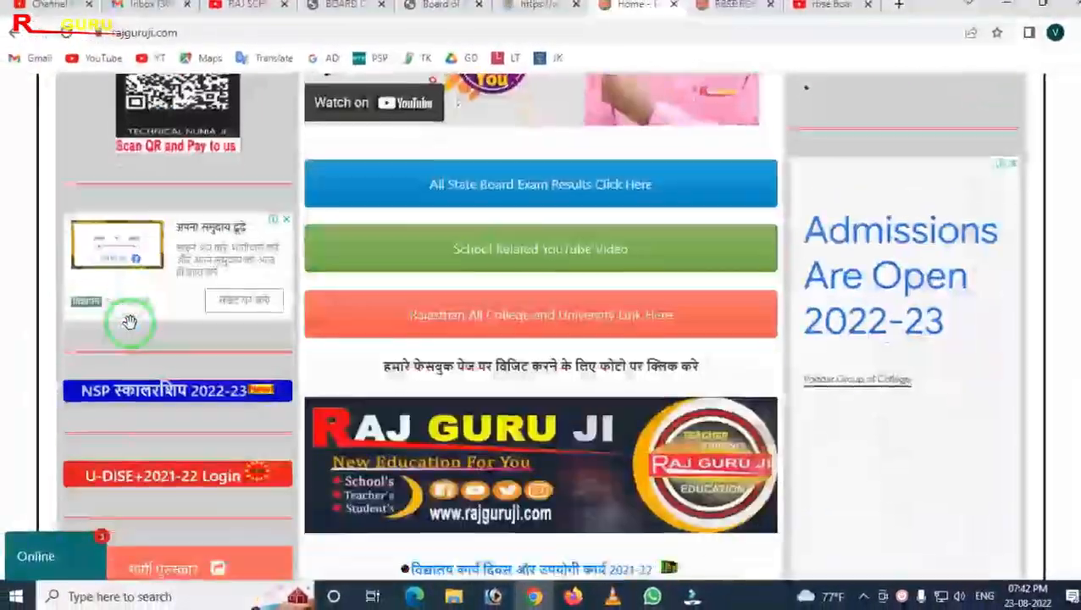
{"action": "scroll", "coordinate": [129, 322], "scroll_direction": "down", "scroll_amount": 10}
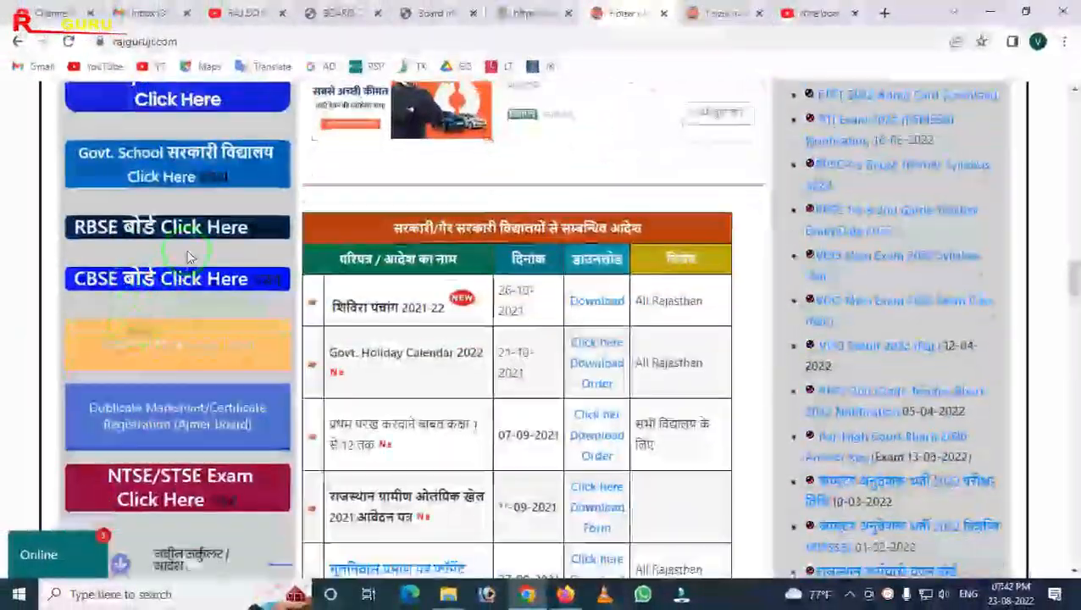
{"action": "left_click", "coordinate": [203, 235]}
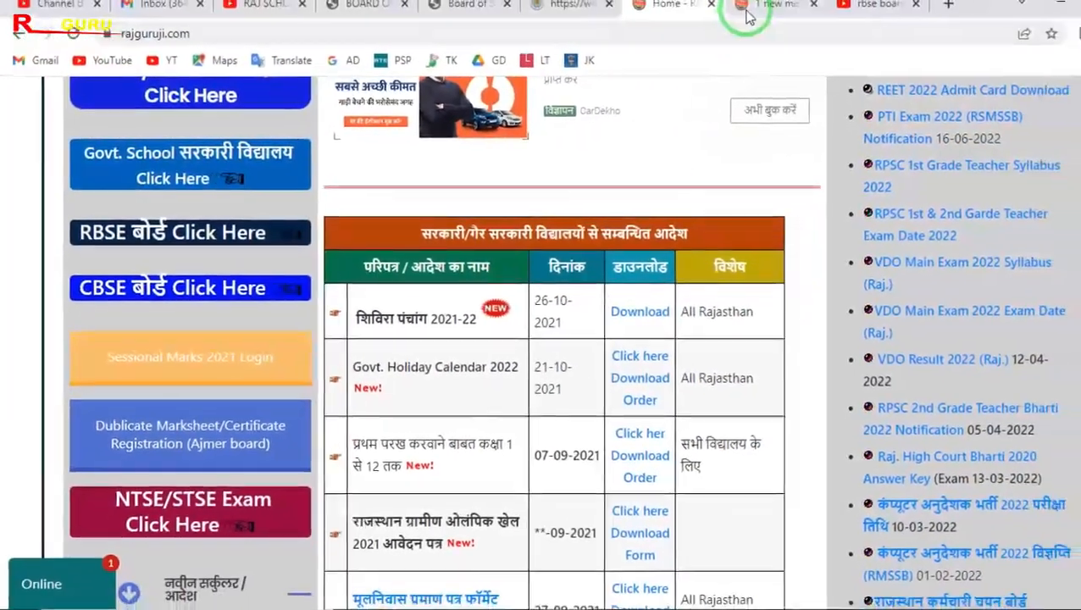
{"action": "left_click", "coordinate": [741, 8]}
{"action": "scroll", "coordinate": [358, 228], "scroll_direction": "down", "scroll_amount": 5}
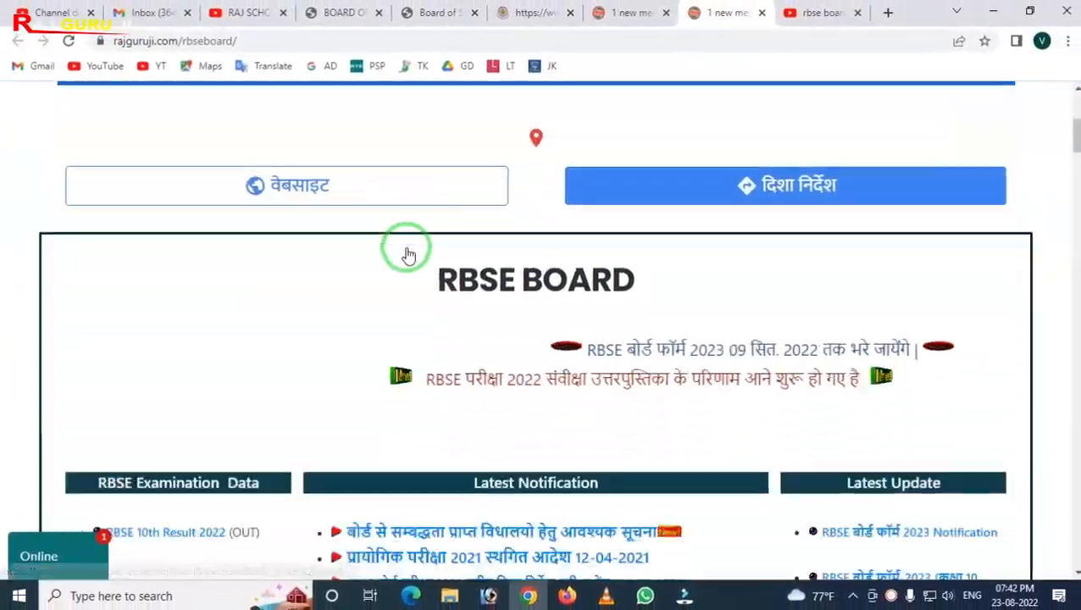
{"action": "scroll", "coordinate": [360, 255], "scroll_direction": "down", "scroll_amount": 2}
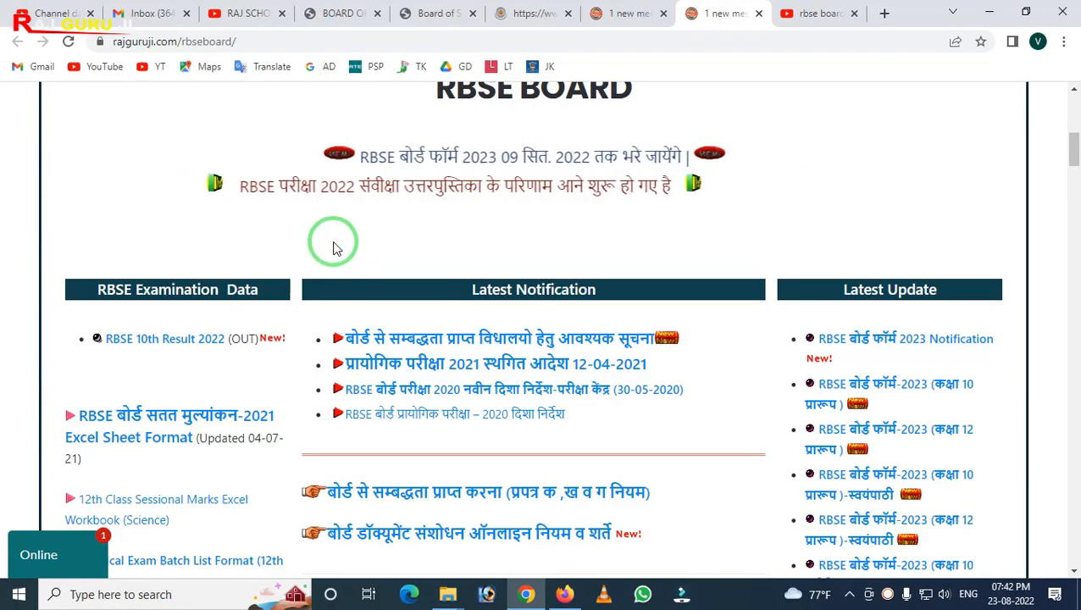
{"action": "scroll", "coordinate": [338, 247], "scroll_direction": "down", "scroll_amount": 7}
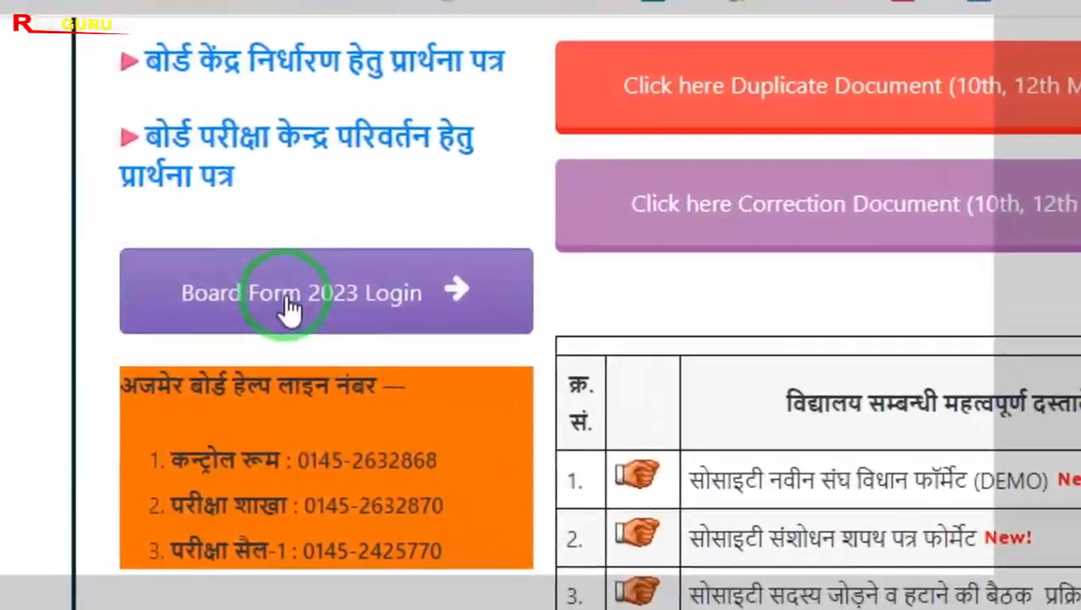
{"action": "key", "text": "ctrl+2"}
{"action": "mouse_move", "coordinate": [70, 222]}
{"action": "left_mouse_down"}
{"action": "mouse_move", "coordinate": [269, 313]}
{"action": "mouse_move", "coordinate": [515, 330]}
{"action": "left_mouse_up"}
{"action": "right_click", "coordinate": [477, 337]}
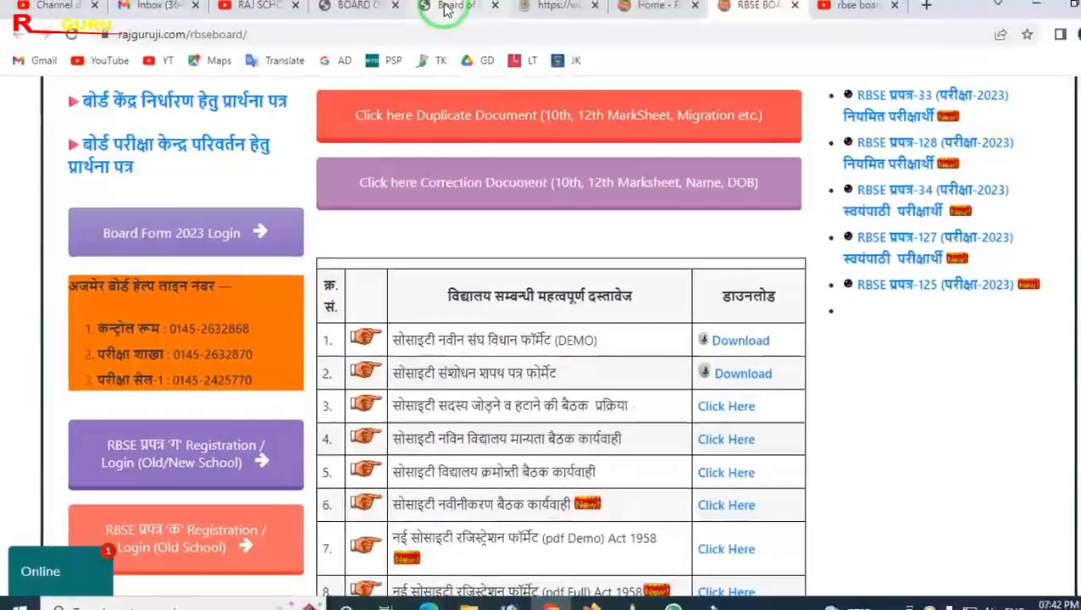
Return to the BSER online examination login page
{"action": "left_click", "coordinate": [447, 9]}
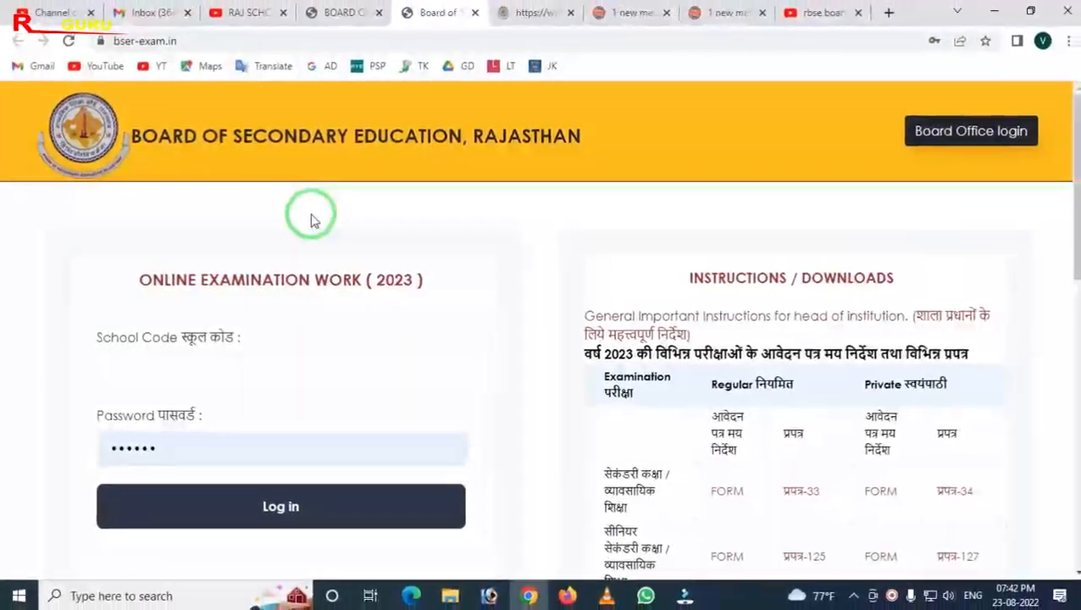
{"action": "mouse_move", "coordinate": [12, 296]}
{"action": "left_mouse_down"}
{"action": "mouse_move", "coordinate": [99, 395]}
{"action": "mouse_move", "coordinate": [398, 466]}
{"action": "mouse_move", "coordinate": [461, 468]}
{"action": "left_mouse_up"}
{"action": "right_click", "coordinate": [258, 407]}
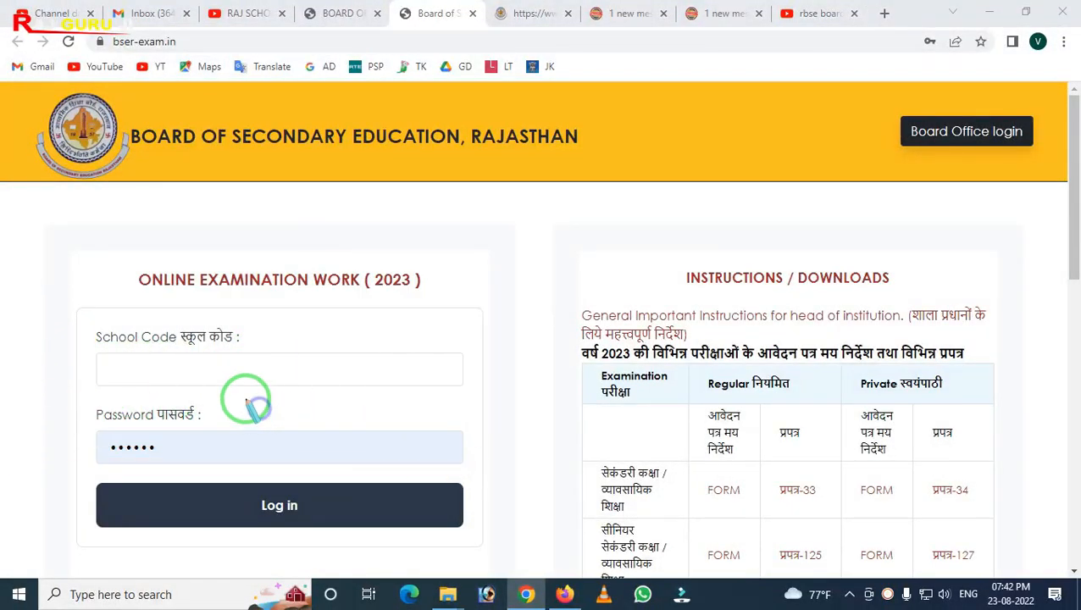
{"action": "key", "text": "Escape"}
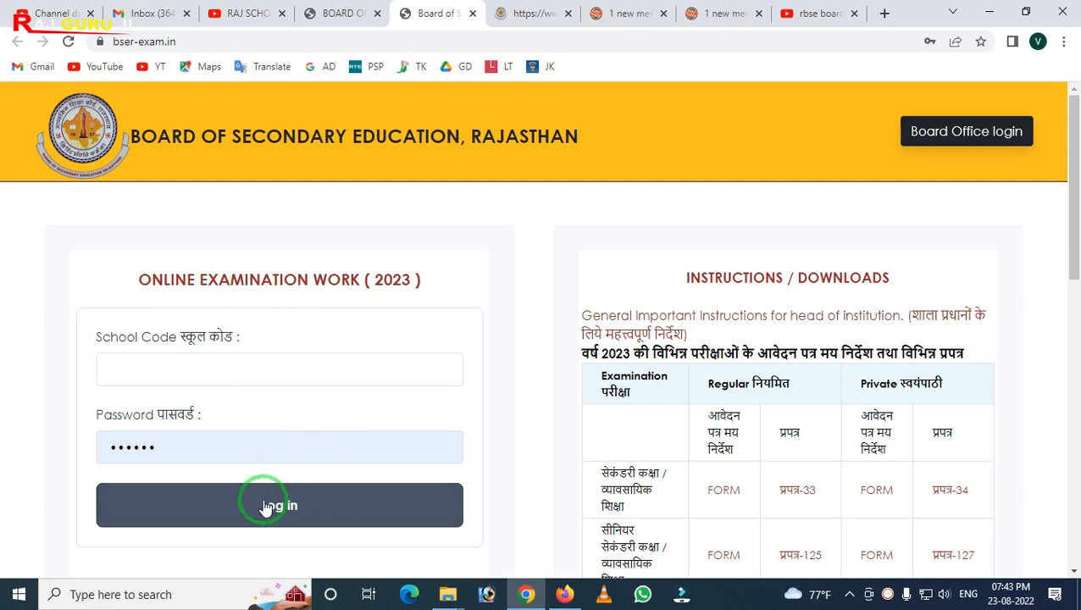
Switch to the logged-in school dashboard and review its menu options
{"action": "left_click", "coordinate": [508, 17]}
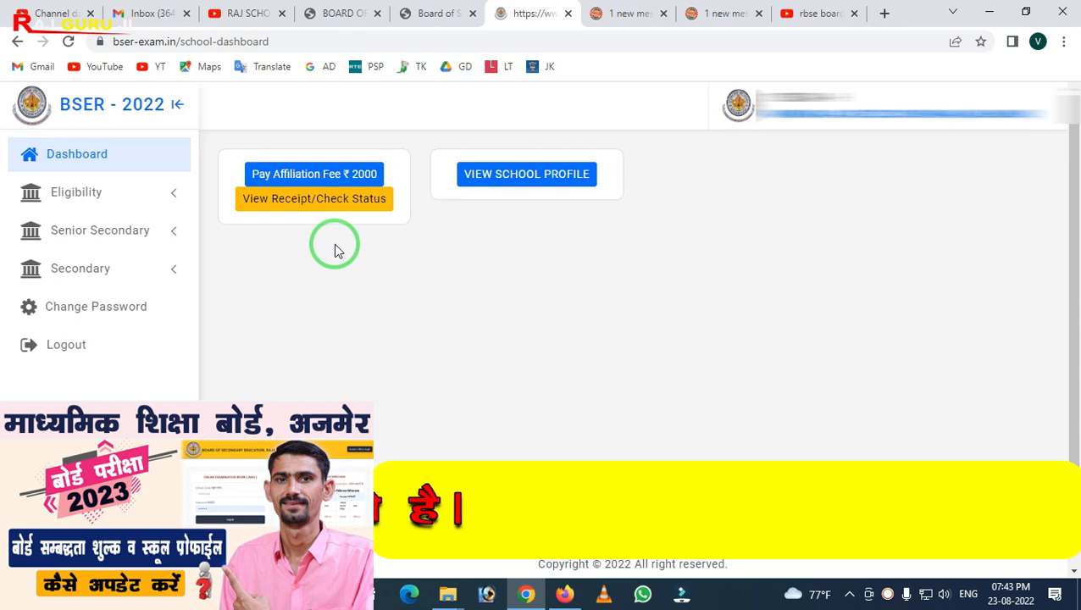
{"action": "mouse_move", "coordinate": [452, 146]}
{"action": "left_mouse_down"}
{"action": "mouse_move", "coordinate": [606, 239]}
{"action": "mouse_move", "coordinate": [640, 239]}
{"action": "left_mouse_up"}
{"action": "right_click", "coordinate": [511, 228]}
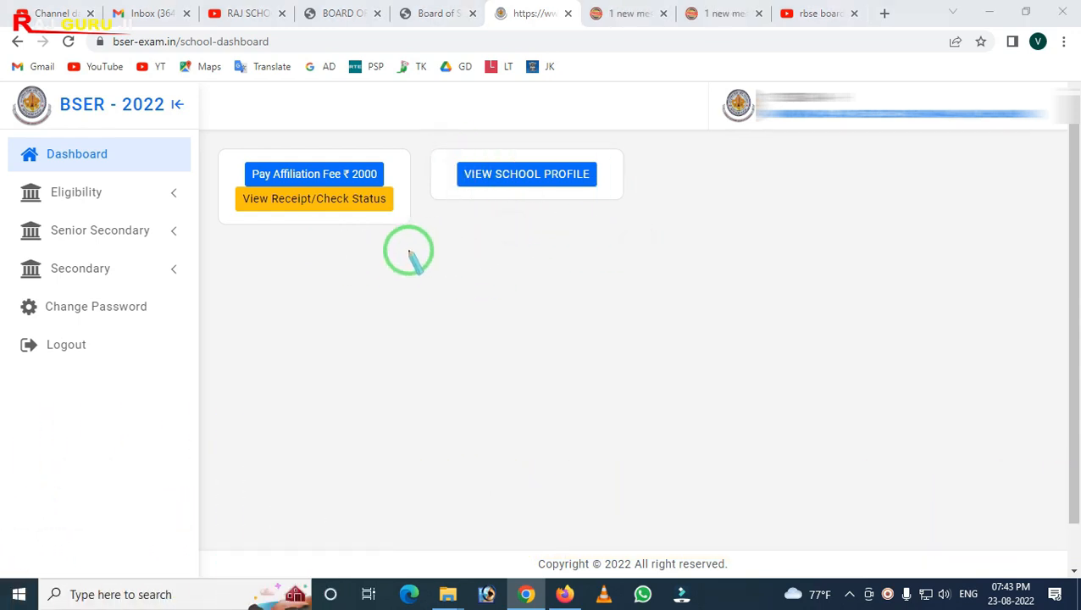
{"action": "key", "text": "Escape"}
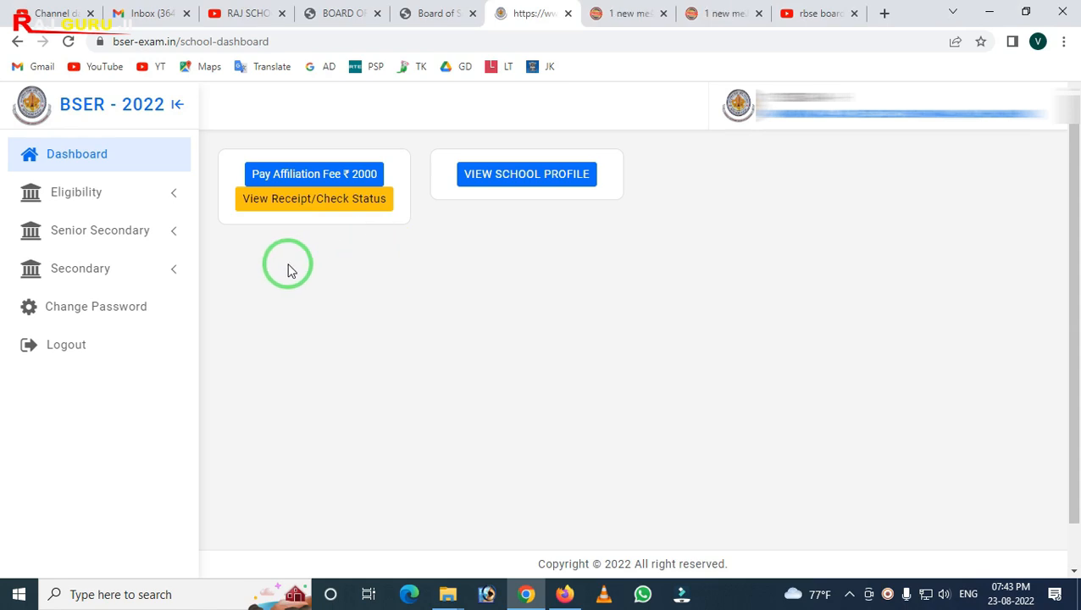
{"action": "mouse_move", "coordinate": [4, 123]}
{"action": "left_mouse_down"}
{"action": "mouse_move", "coordinate": [169, 417]}
{"action": "mouse_move", "coordinate": [212, 427]}
{"action": "mouse_move", "coordinate": [207, 419]}
{"action": "left_mouse_up"}
{"action": "right_click", "coordinate": [200, 410]}
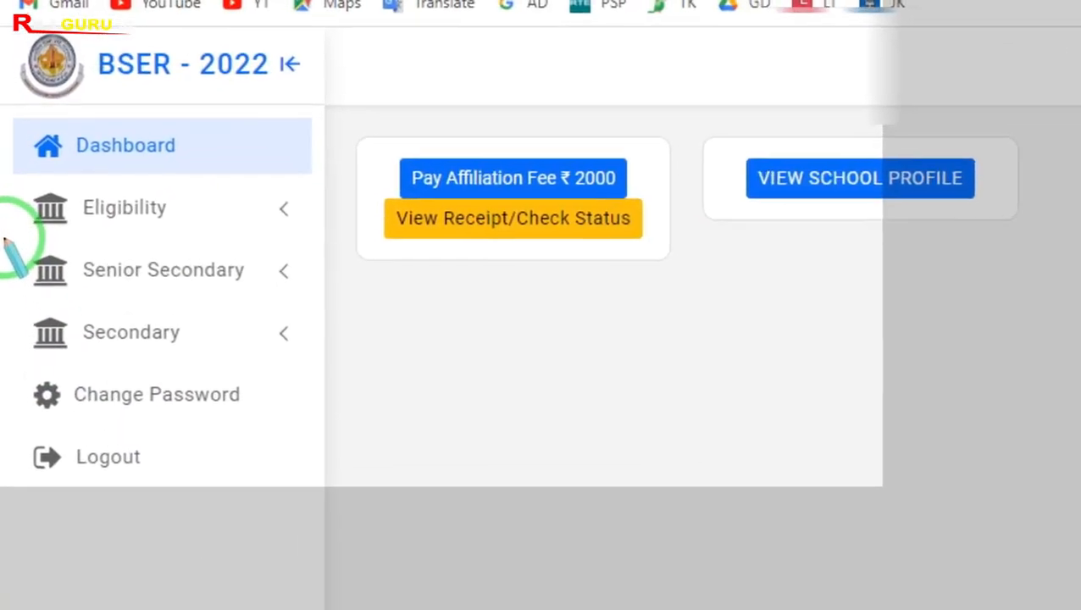
{"action": "left_click_drag", "start_coordinate": [1, 210], "coordinate": [81, 244]}
{"action": "left_click_drag", "start_coordinate": [142, 310], "coordinate": [392, 305]}
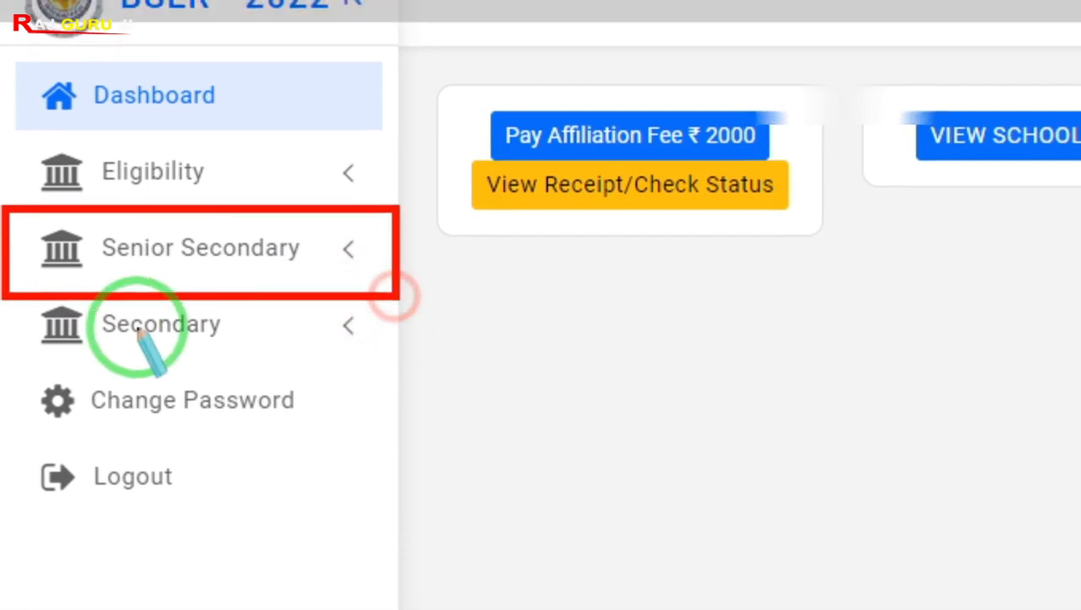
{"action": "mouse_move", "coordinate": [5, 289]}
{"action": "left_mouse_down"}
{"action": "mouse_move", "coordinate": [245, 356]}
{"action": "mouse_move", "coordinate": [364, 332]}
{"action": "mouse_move", "coordinate": [390, 307]}
{"action": "left_mouse_up"}
{"action": "right_click", "coordinate": [391, 307]}
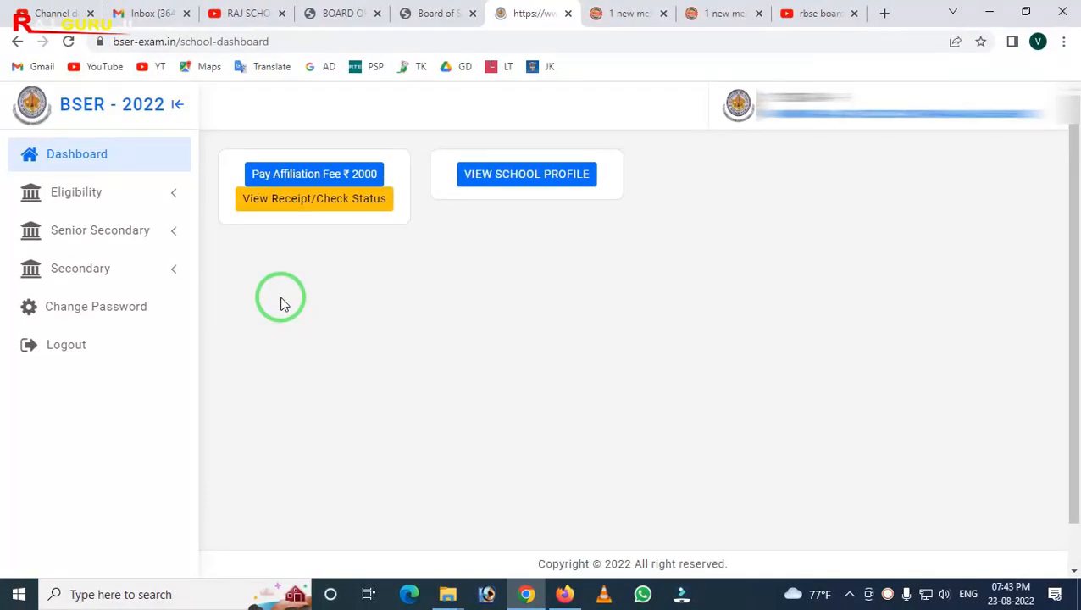
Switch between the login page, the YouTube search results and back to the school dashboard
{"action": "left_click", "coordinate": [433, 15]}
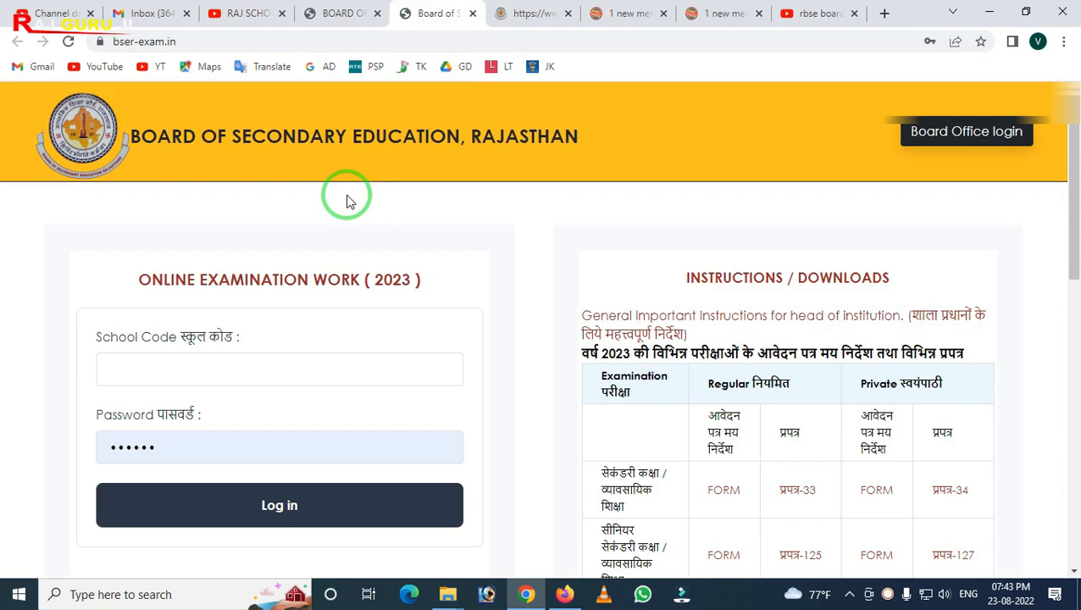
{"action": "left_click", "coordinate": [523, 15]}
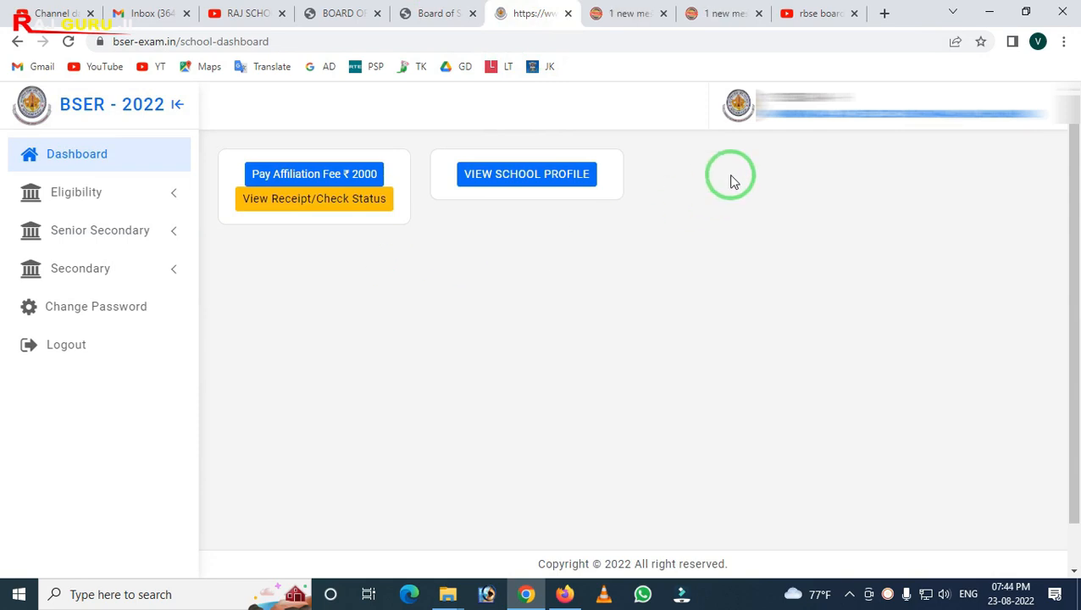
{"action": "left_click", "coordinate": [809, 12]}
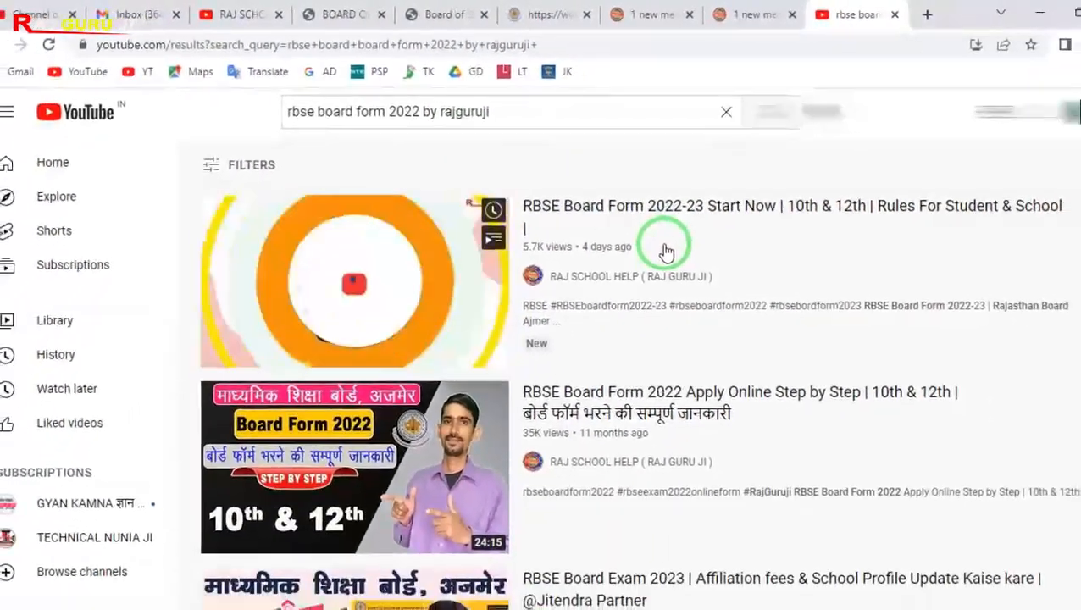
{"action": "scroll", "coordinate": [849, 388], "scroll_direction": "down", "scroll_amount": 1}
{"action": "scroll", "coordinate": [656, 245], "scroll_direction": "down", "scroll_amount": 1}
{"action": "scroll", "coordinate": [695, 296], "scroll_direction": "up", "scroll_amount": 2}
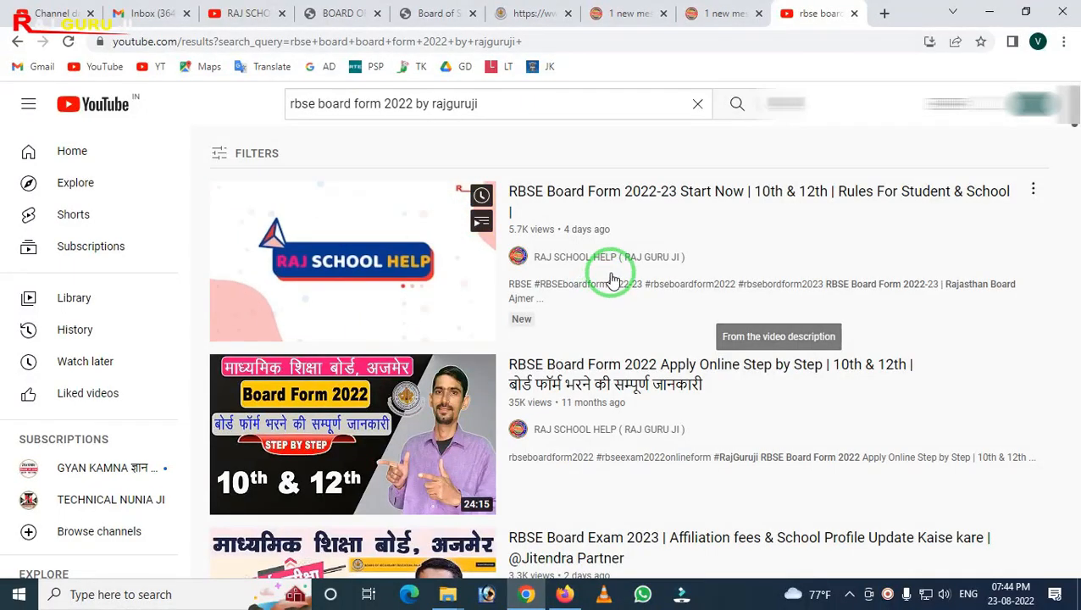
{"action": "left_click", "coordinate": [528, 17]}
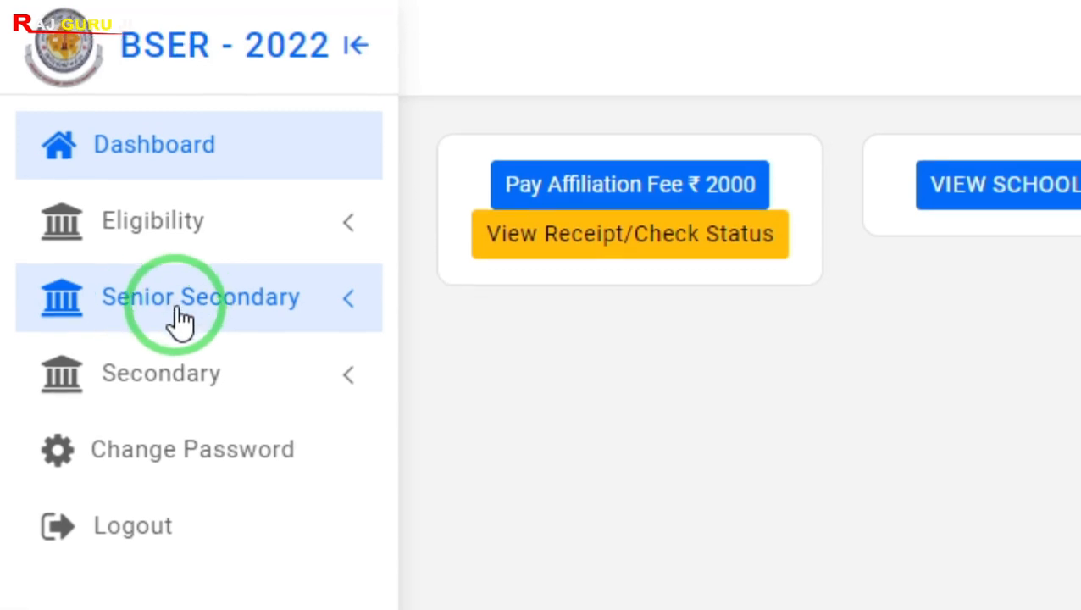
Open the Senior Secondary Form from the Senior Secondary section of the dashboard
{"action": "left_click", "coordinate": [144, 320]}
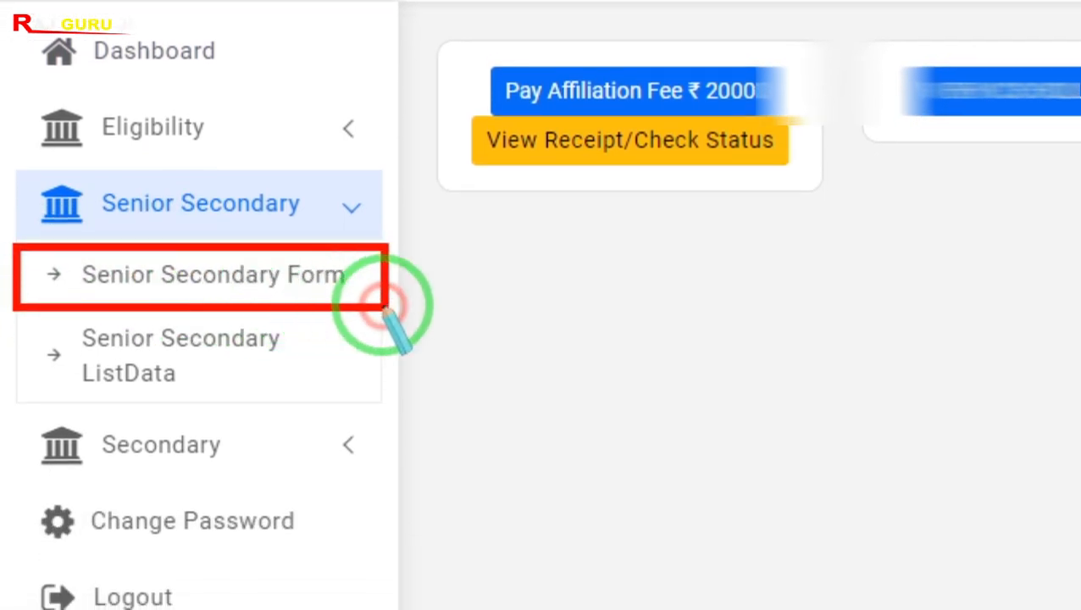
{"action": "left_click", "coordinate": [342, 302]}
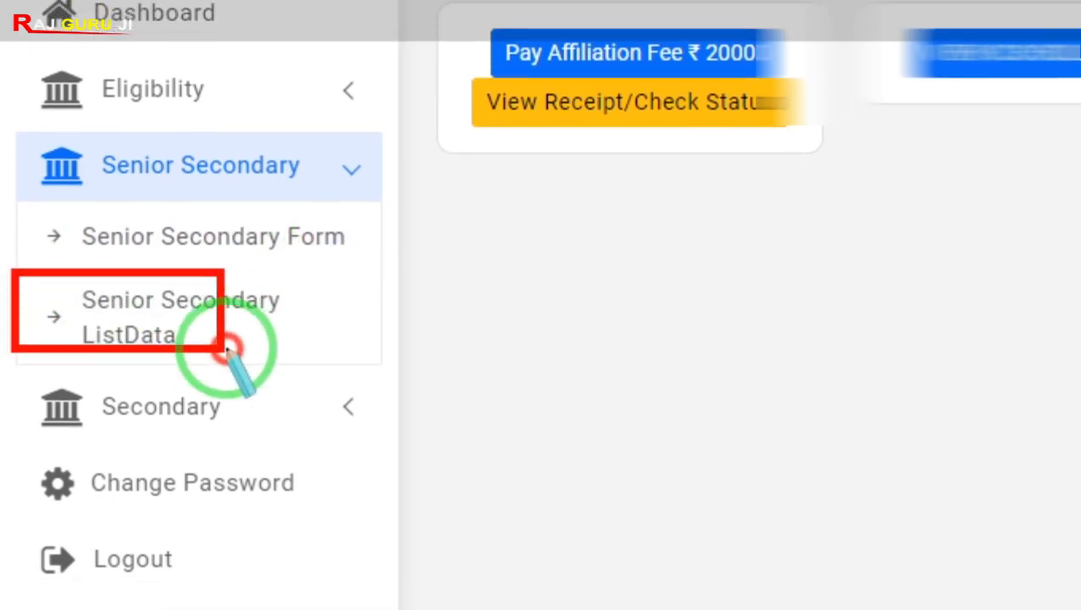
{"action": "left_click", "coordinate": [336, 300]}
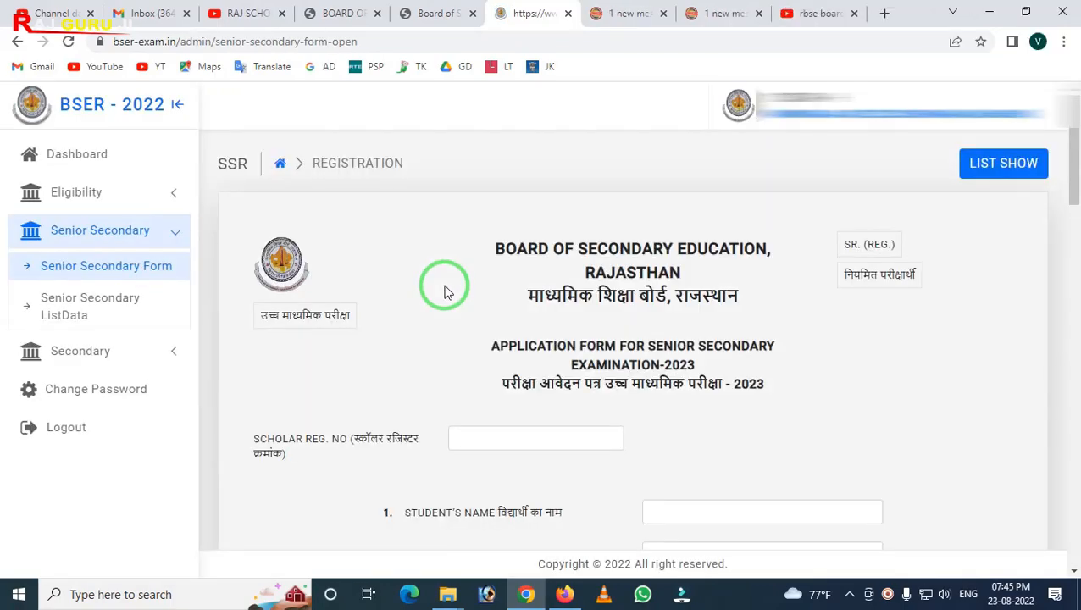
Set the category code to 1 - ALL SUBJECTS
{"action": "scroll", "coordinate": [709, 305], "scroll_direction": "down", "scroll_amount": 8}
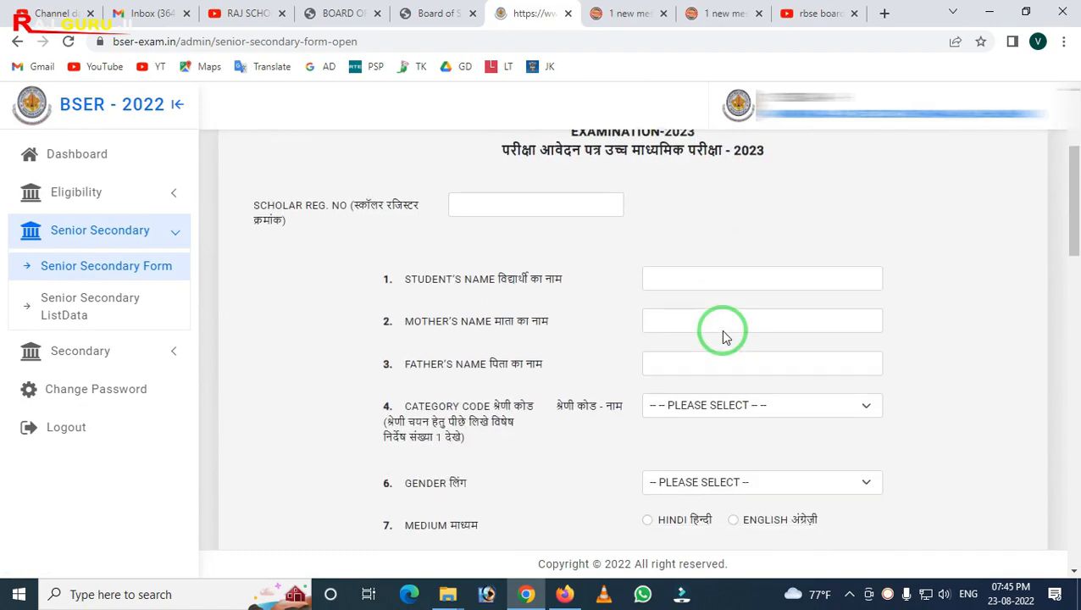
{"action": "scroll", "coordinate": [678, 357], "scroll_direction": "down", "scroll_amount": 10}
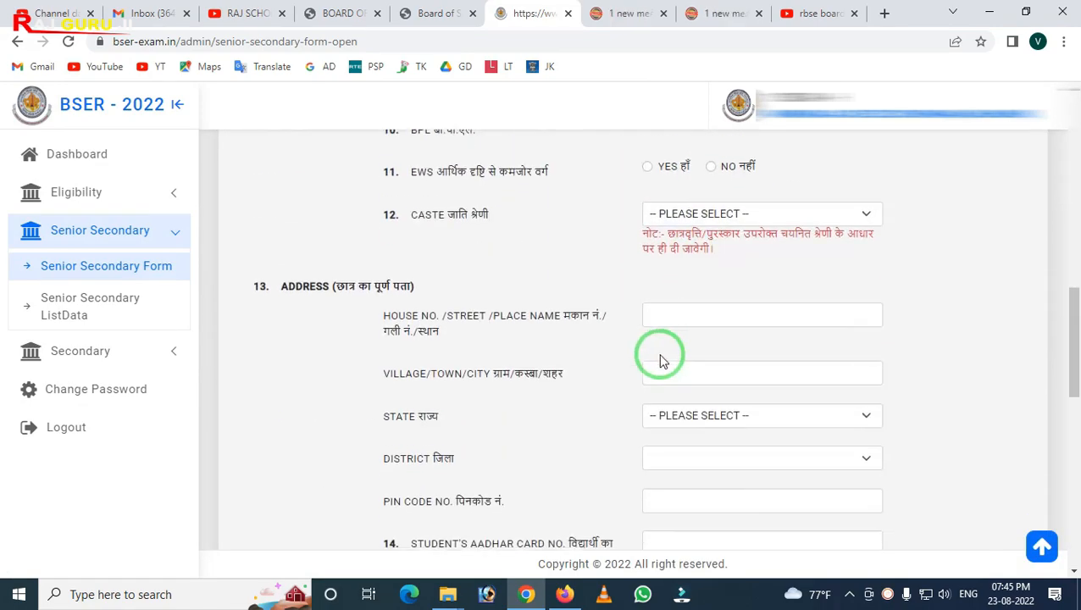
{"action": "scroll", "coordinate": [615, 379], "scroll_direction": "up", "scroll_amount": 5}
{"action": "scroll", "coordinate": [615, 379], "scroll_direction": "up", "scroll_amount": 10}
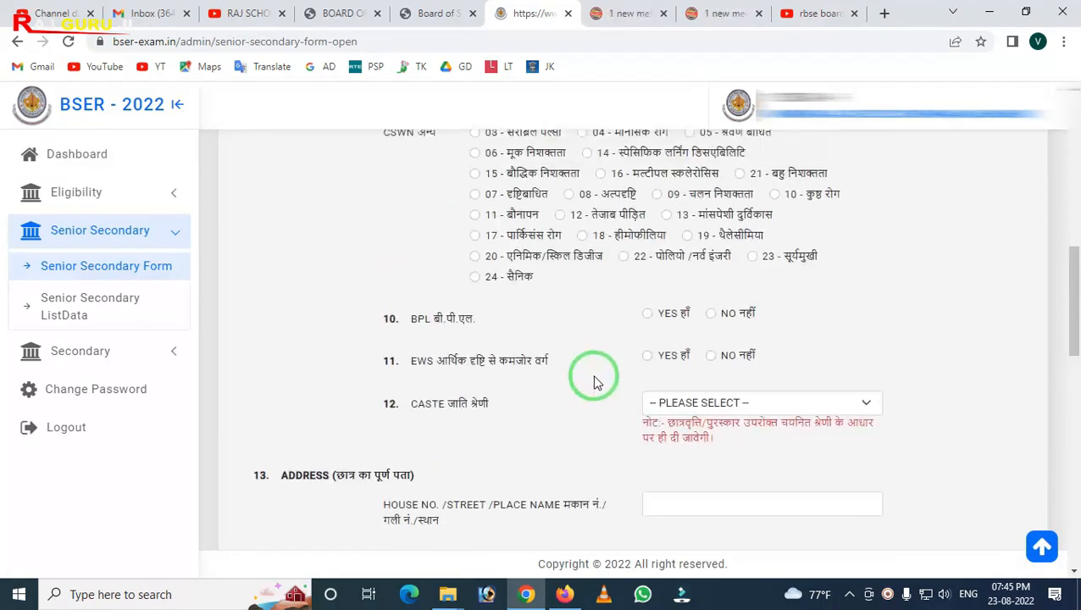
{"action": "scroll", "coordinate": [451, 339], "scroll_direction": "down", "scroll_amount": 1}
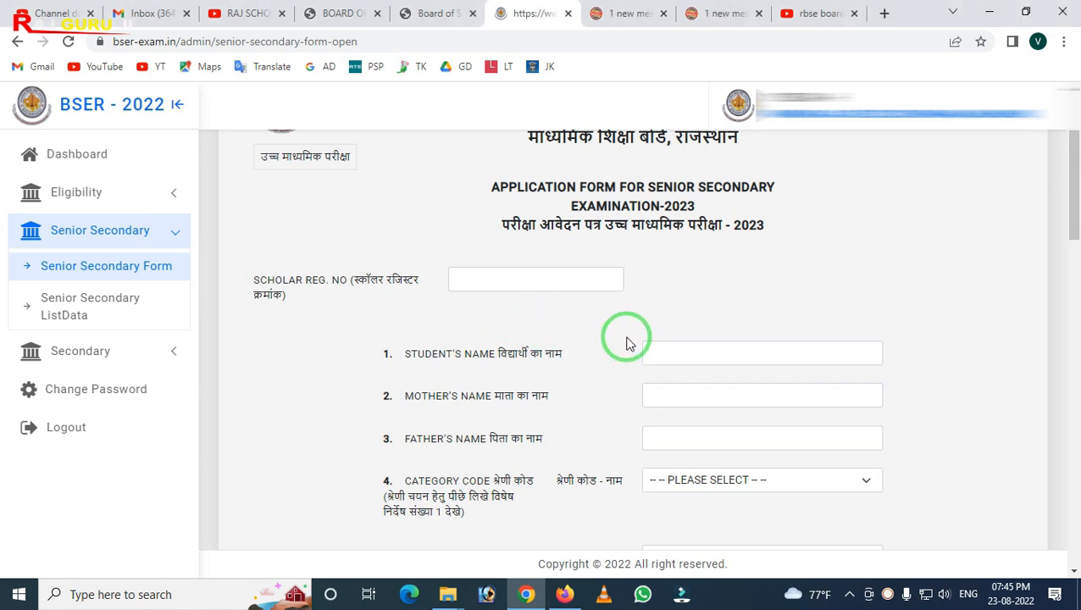
{"action": "scroll", "coordinate": [576, 337], "scroll_direction": "down", "scroll_amount": 2}
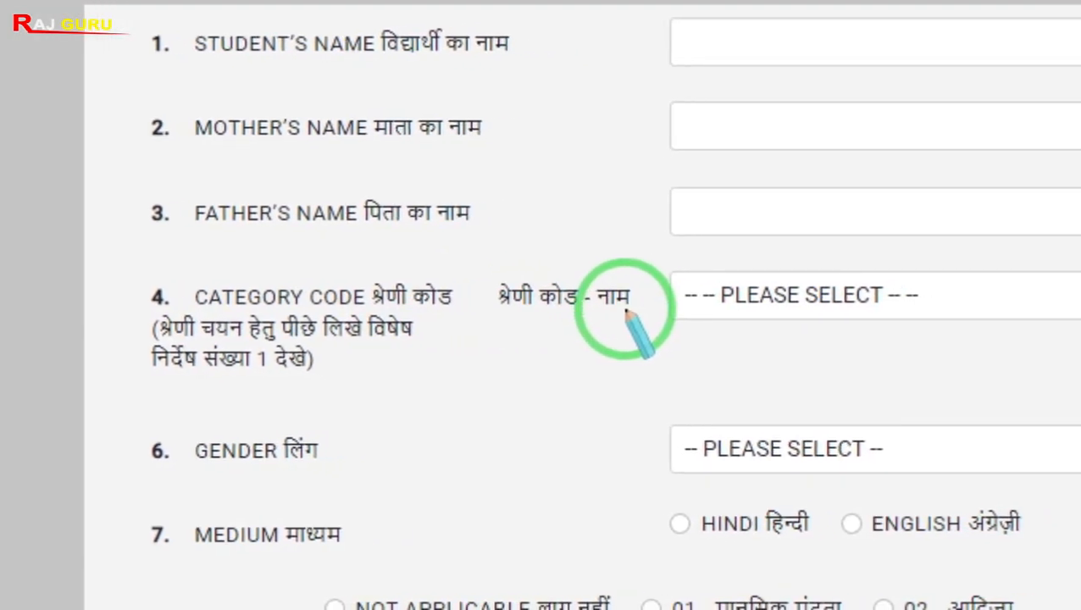
{"action": "left_click", "coordinate": [801, 299]}
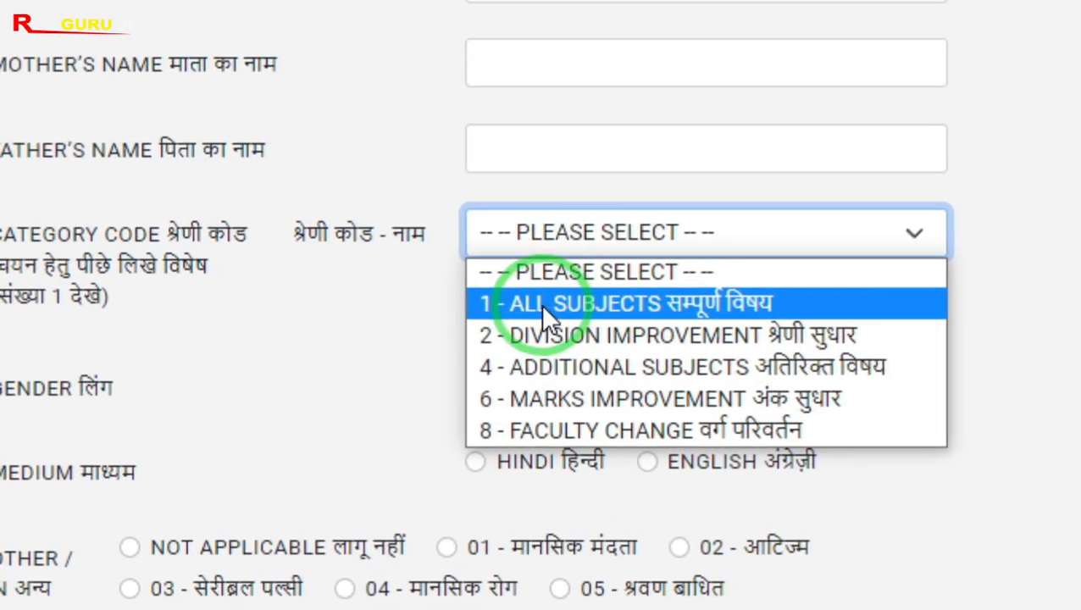
{"action": "left_click", "coordinate": [541, 304]}
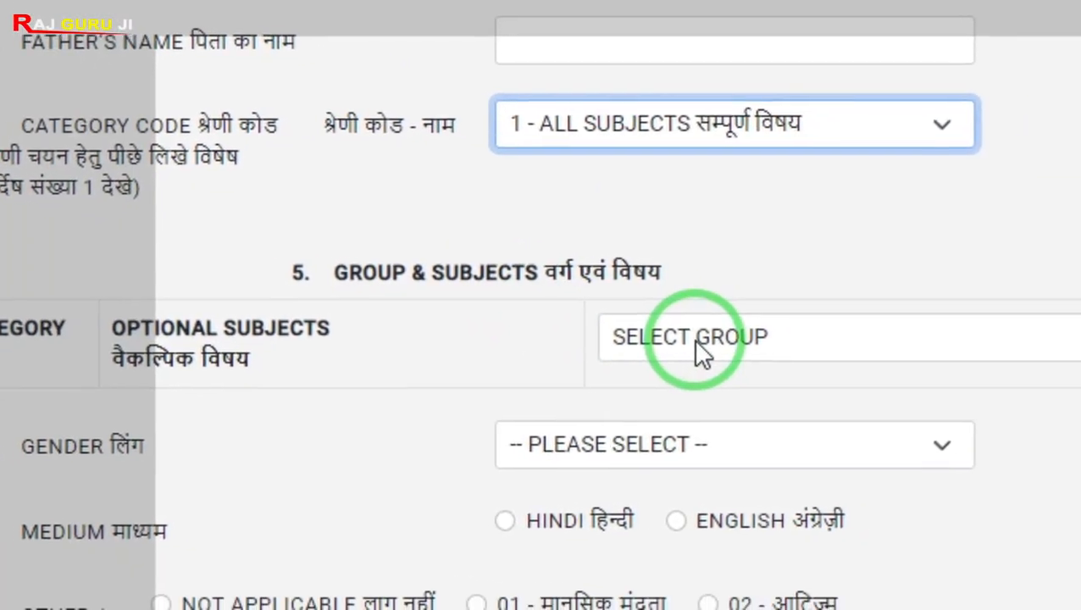
Choose the SCIENCE group and set the fifth subject to 015-MATHEMATICS
{"action": "left_click", "coordinate": [803, 358]}
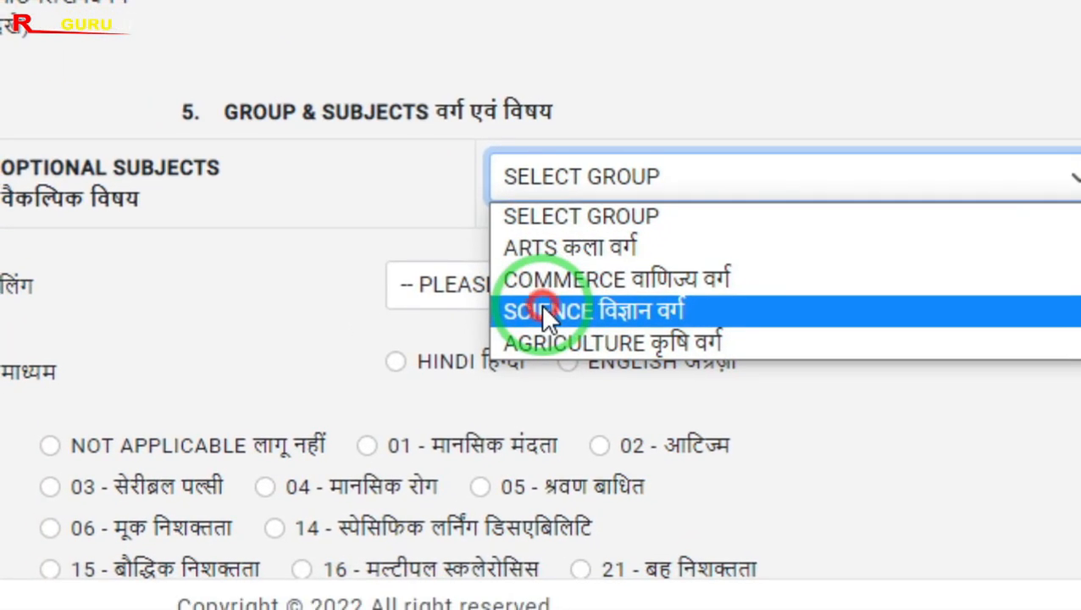
{"action": "left_click", "coordinate": [542, 310]}
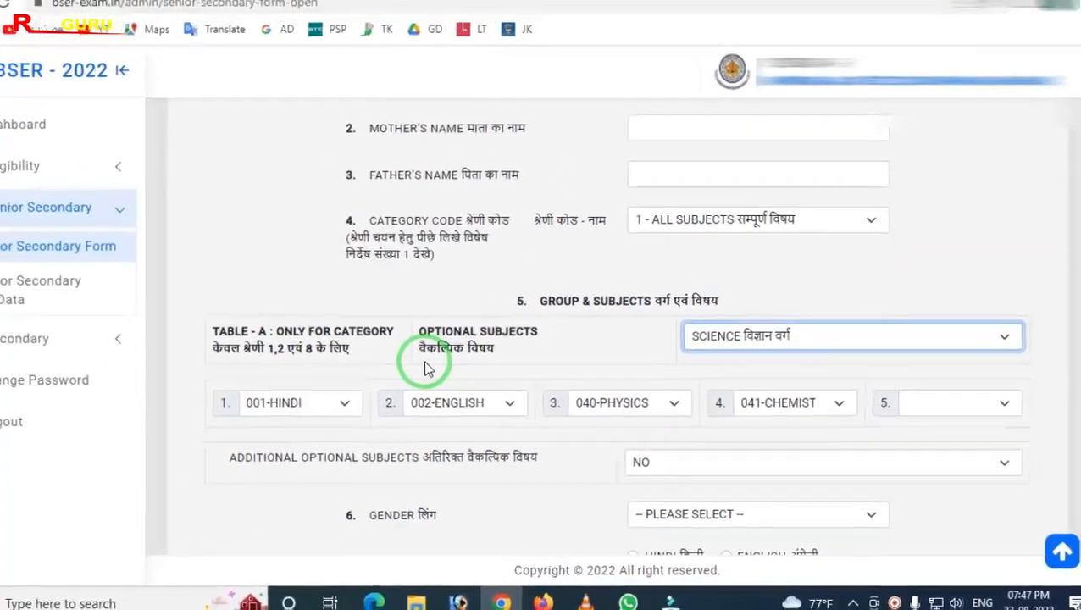
{"action": "mouse_move", "coordinate": [202, 369]}
{"action": "left_mouse_down"}
{"action": "mouse_move", "coordinate": [540, 438]}
{"action": "mouse_move", "coordinate": [845, 442]}
{"action": "left_mouse_up"}
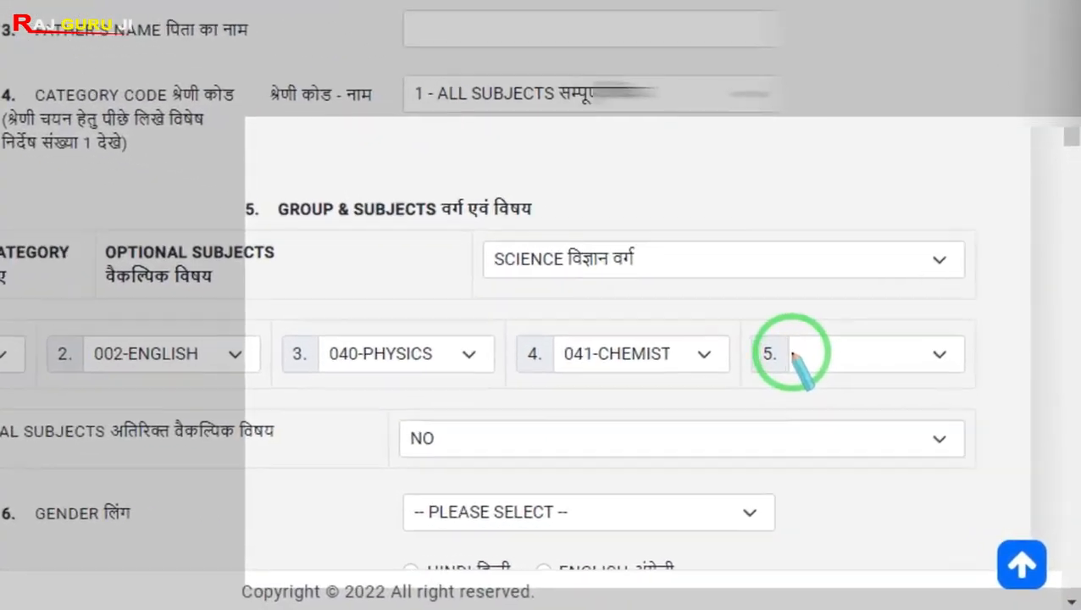
{"action": "left_click", "coordinate": [787, 347]}
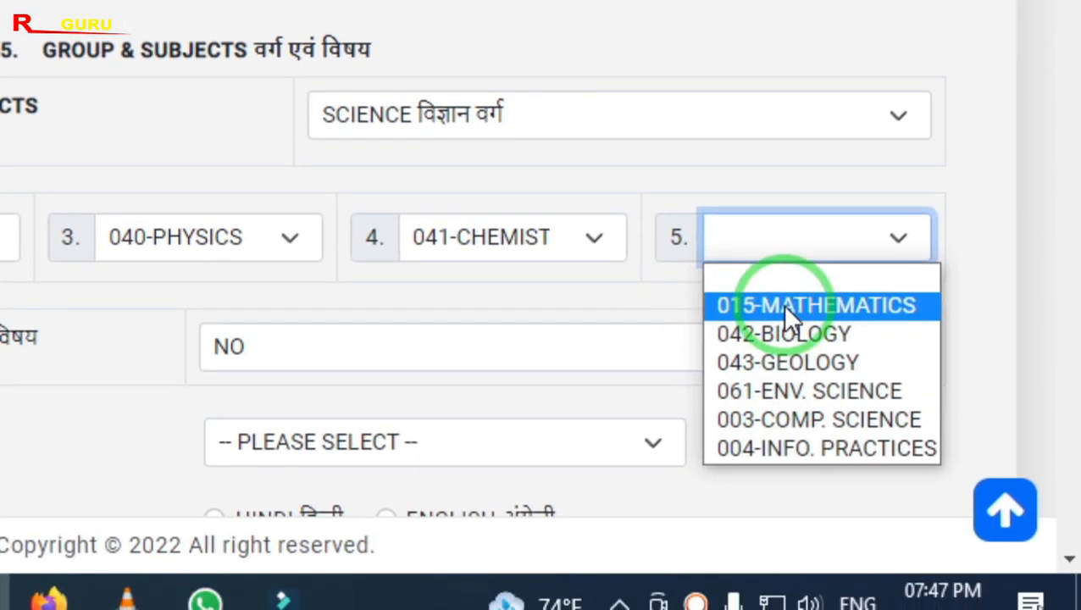
{"action": "left_click", "coordinate": [782, 304]}
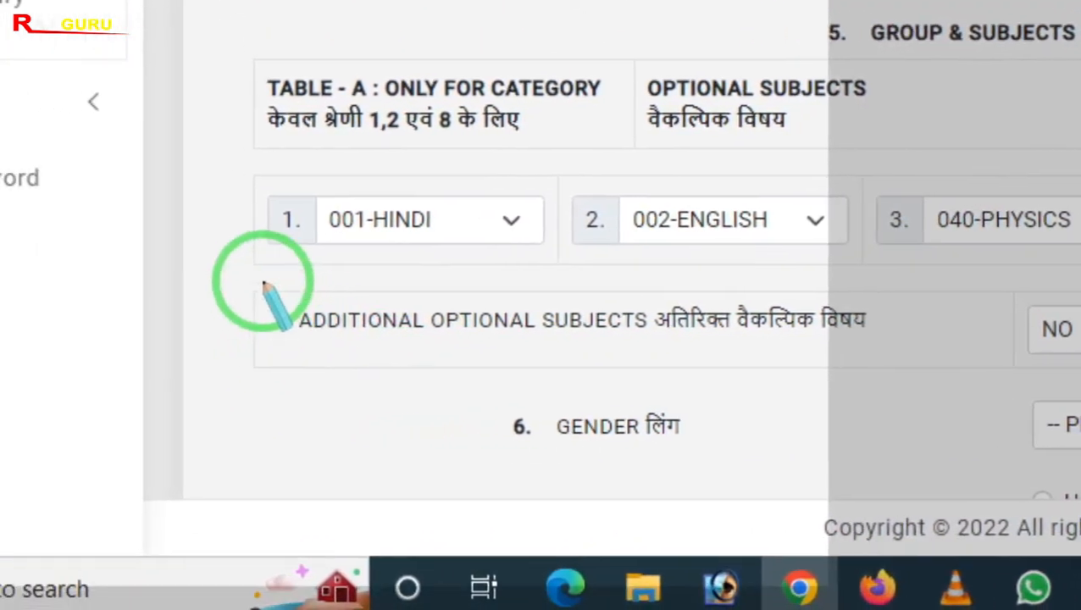
{"action": "left_click_drag", "start_coordinate": [96, 283], "coordinate": [552, 375]}
{"action": "left_click_drag", "start_coordinate": [792, 278], "coordinate": [1021, 375]}
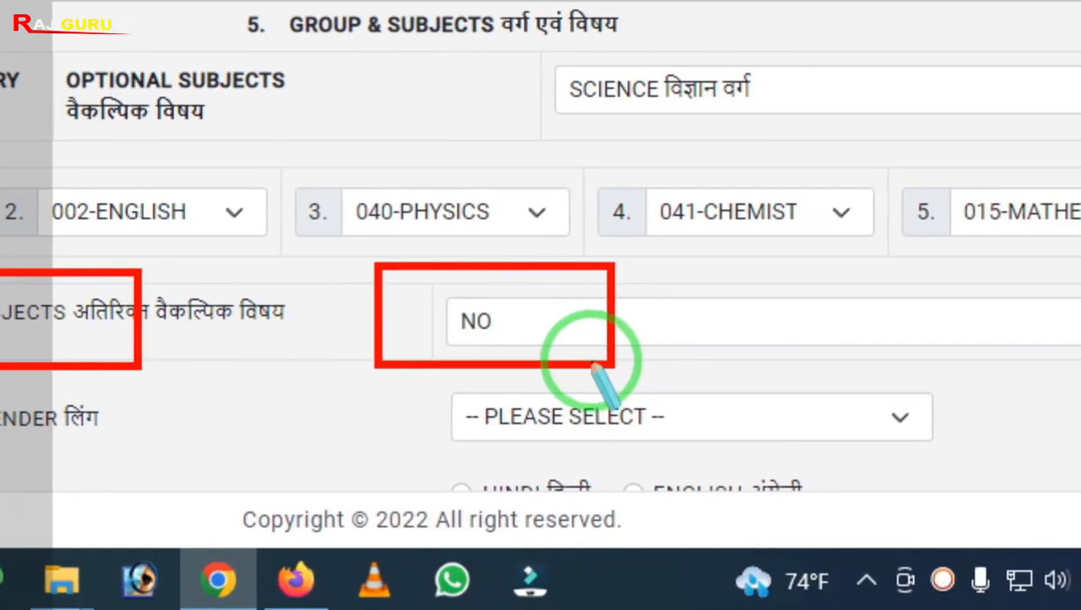
Try adding 042-BIOLOGY as an additional optional subject, then reset additional optional subjects to NO
{"action": "left_click", "coordinate": [546, 332]}
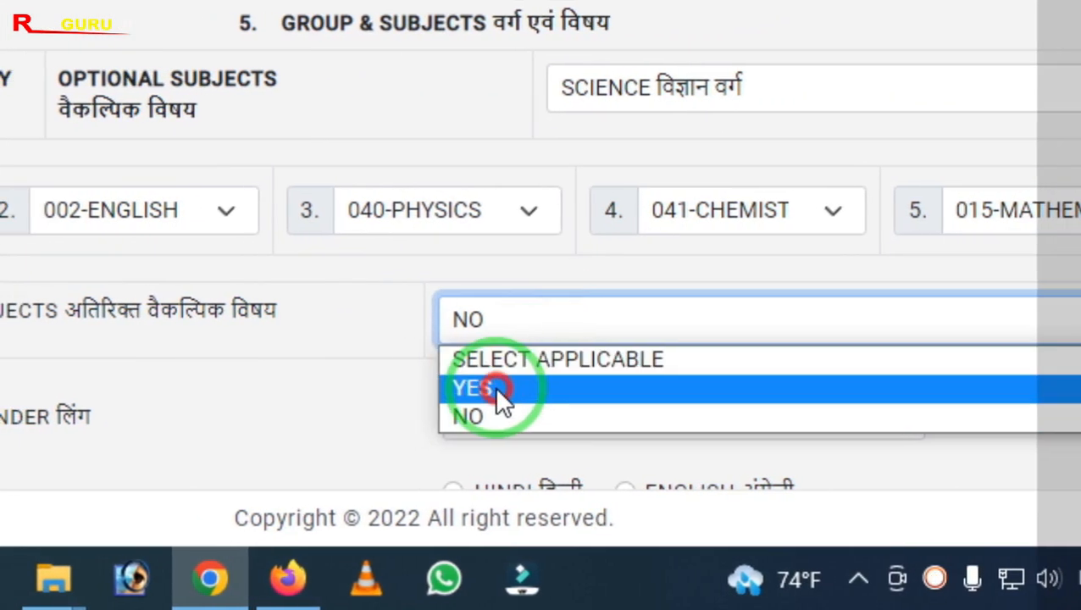
{"action": "left_click", "coordinate": [497, 389]}
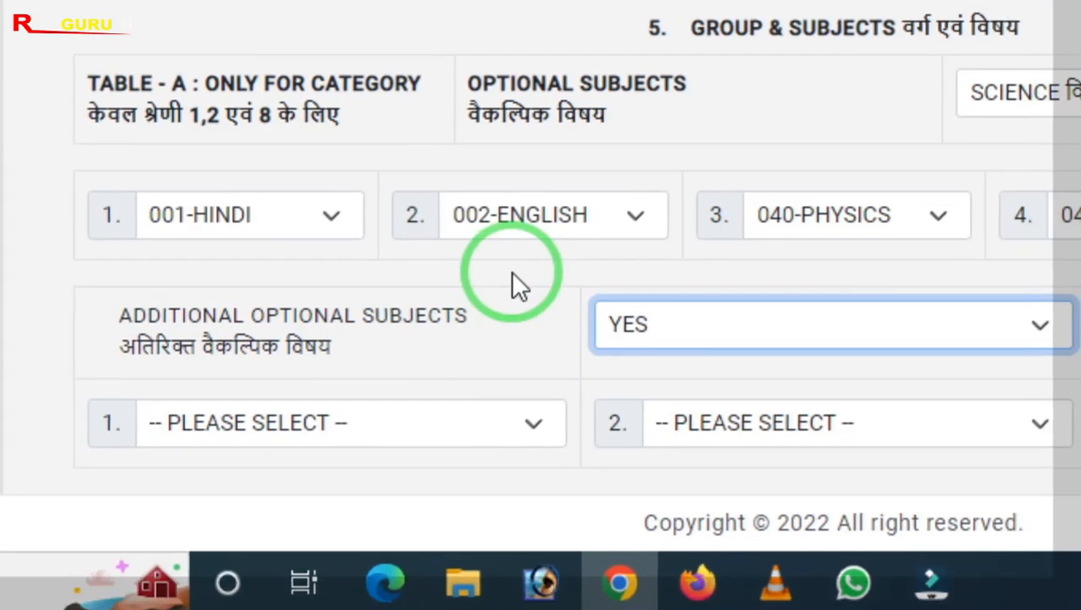
{"action": "scroll", "coordinate": [510, 286], "scroll_direction": "down", "scroll_amount": 2}
{"action": "left_click", "coordinate": [424, 283]}
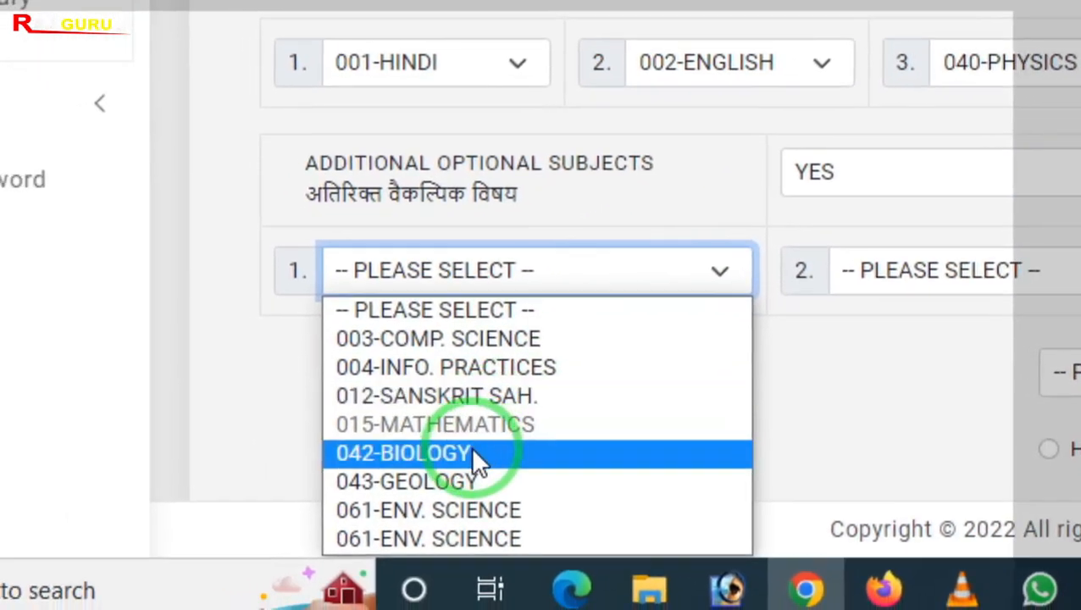
{"action": "left_click", "coordinate": [447, 464]}
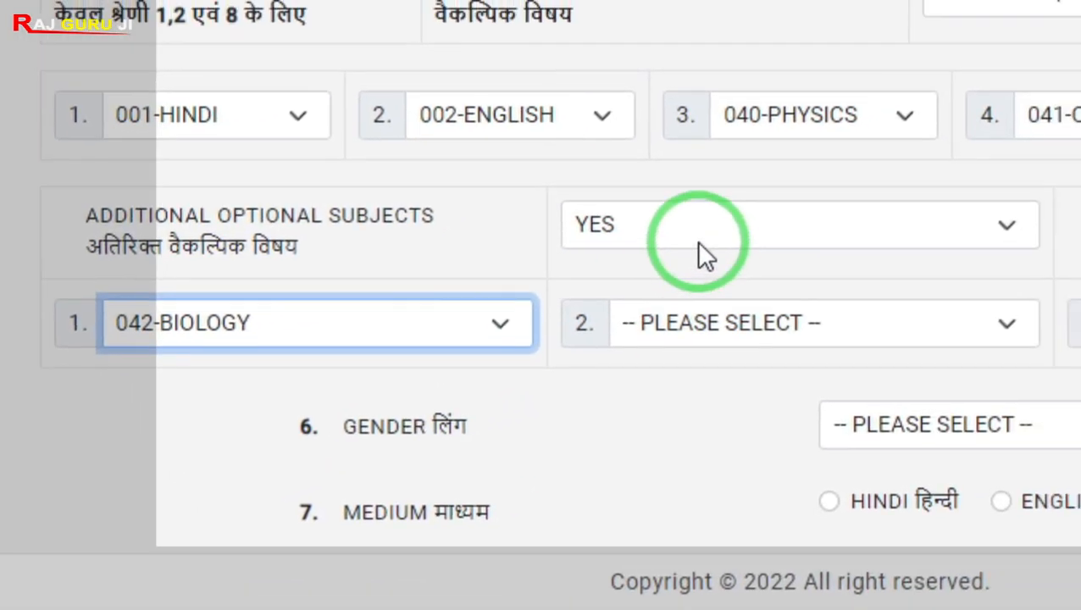
{"action": "left_click", "coordinate": [834, 197]}
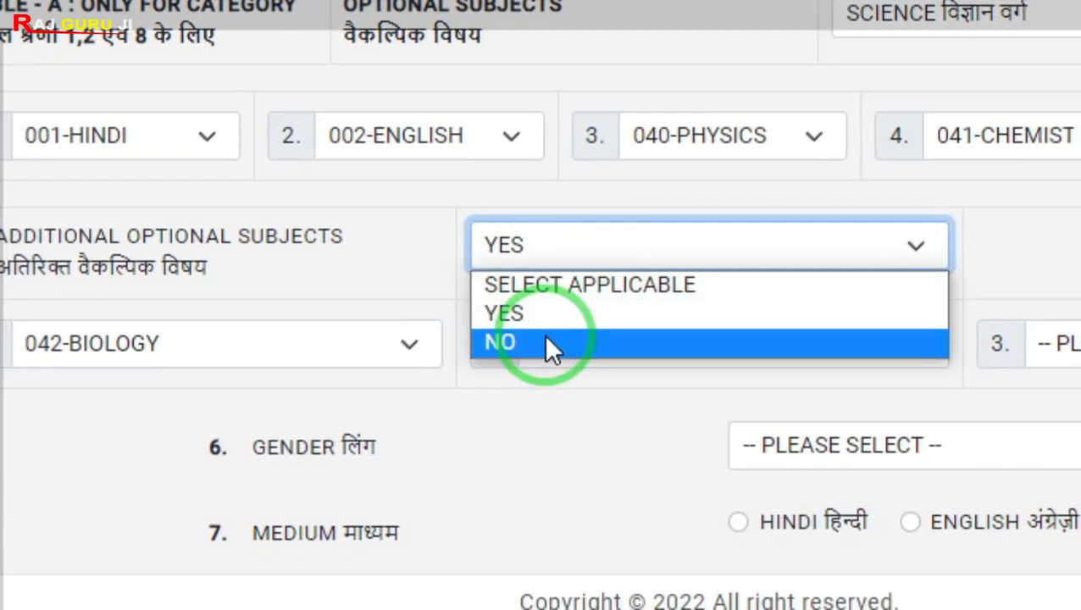
{"action": "left_click", "coordinate": [772, 292]}
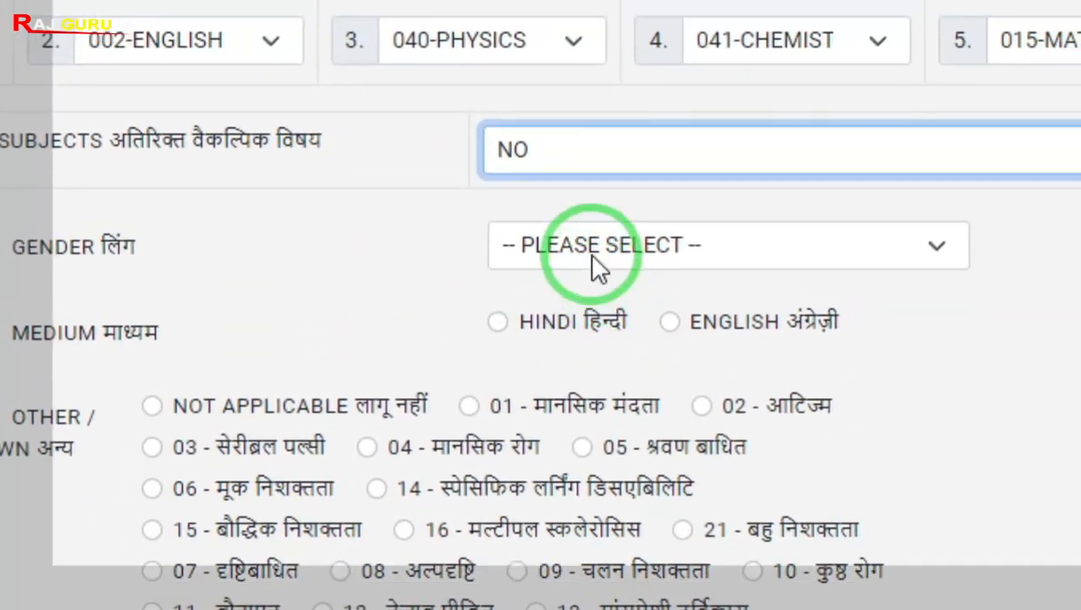
Set gender to 01-MALE, medium to HINDI and the CSWN option to NOT APPLICABLE
{"action": "left_click", "coordinate": [719, 343]}
{"action": "left_click", "coordinate": [544, 331]}
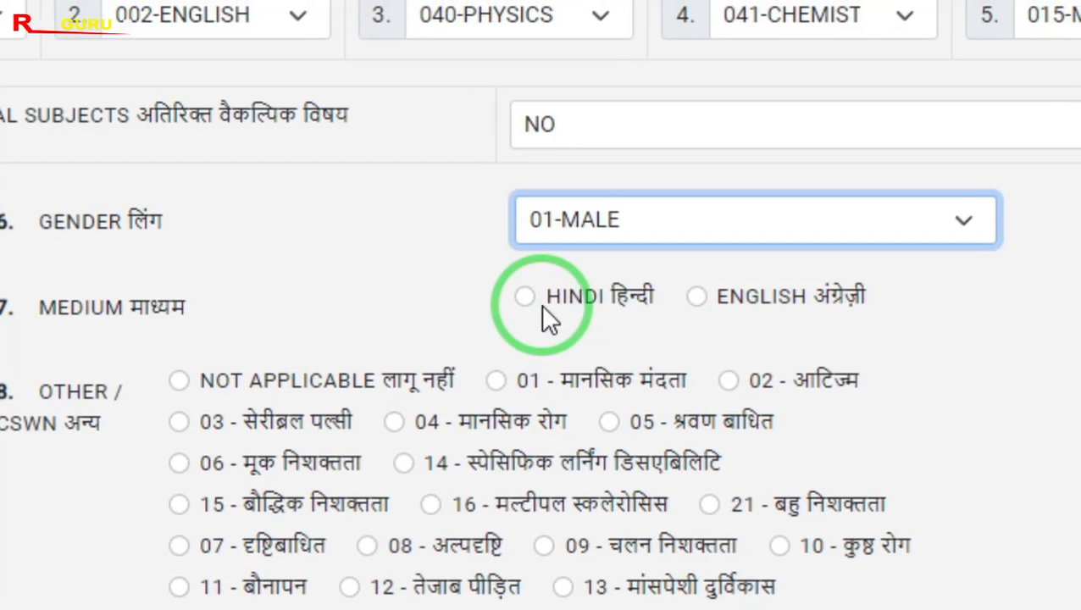
{"action": "left_click", "coordinate": [523, 306]}
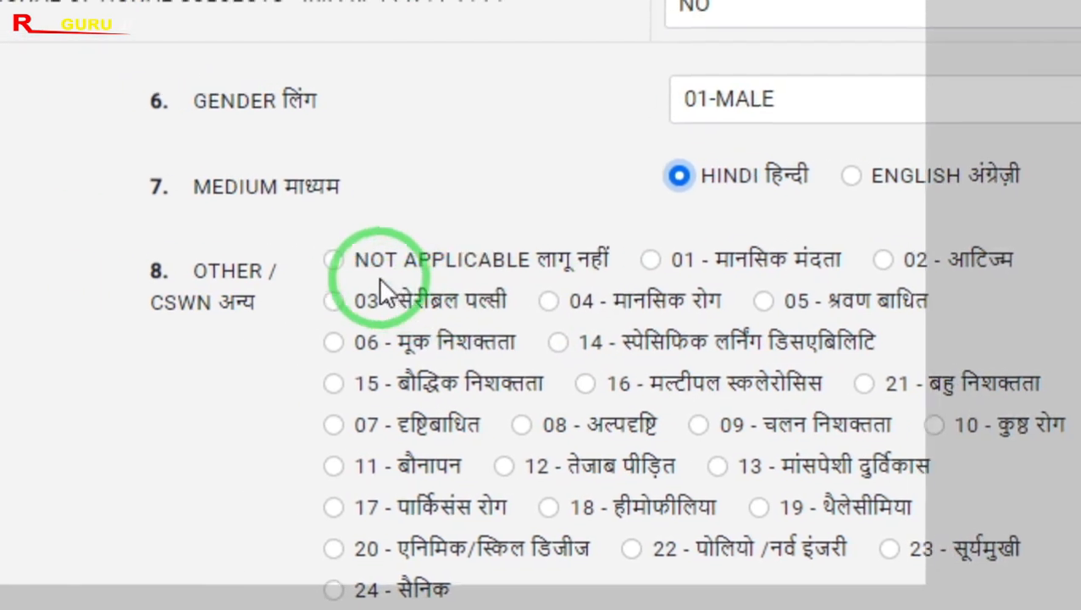
{"action": "left_click", "coordinate": [413, 277]}
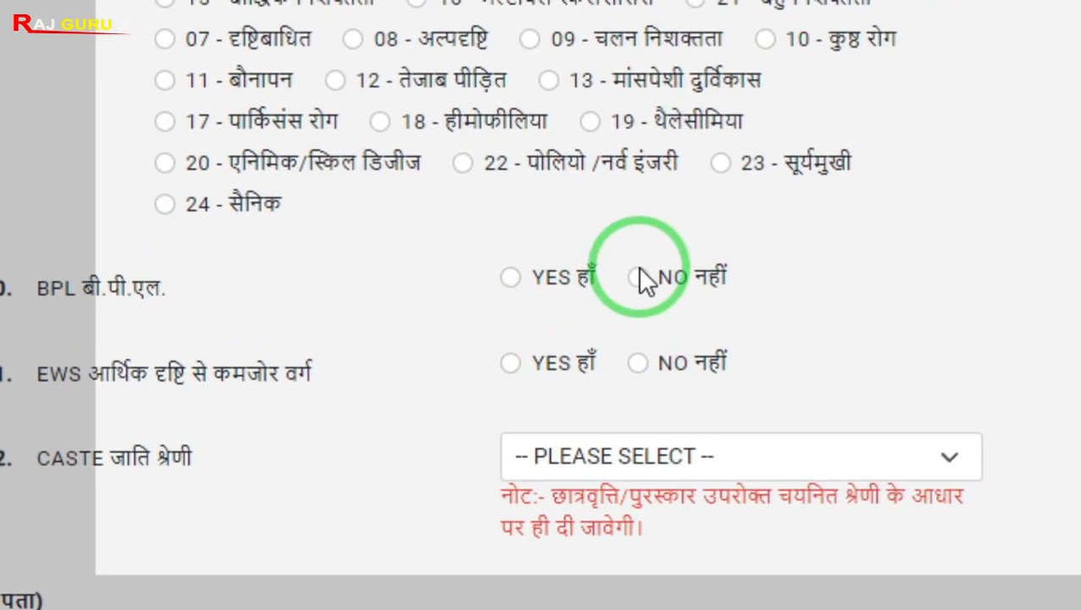
Answer NO for both BPL and EWS and set the caste category to OBC
{"action": "left_click", "coordinate": [597, 292]}
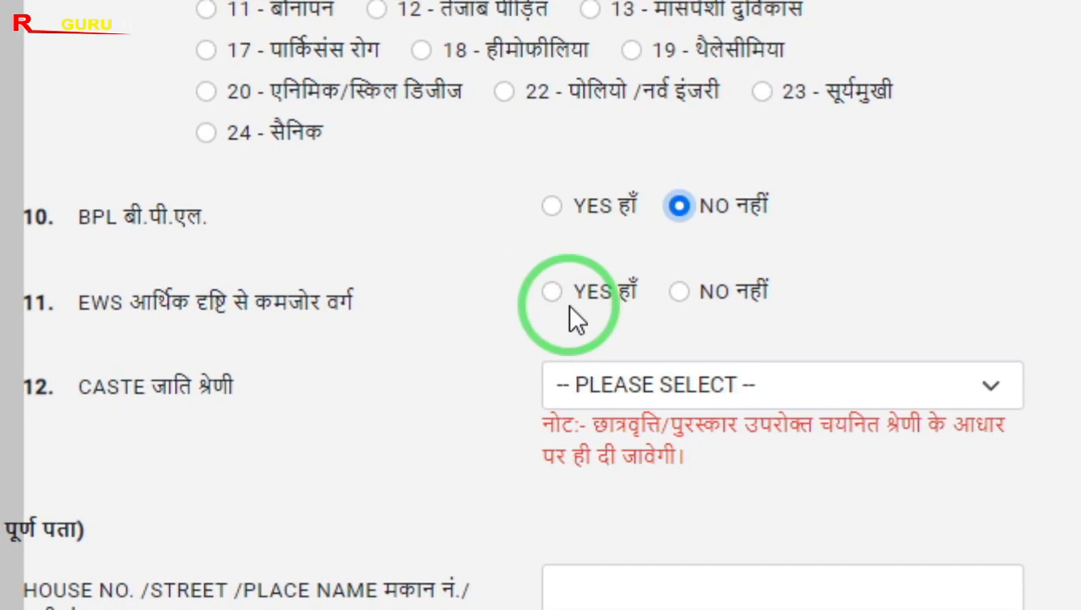
{"action": "left_click", "coordinate": [661, 299]}
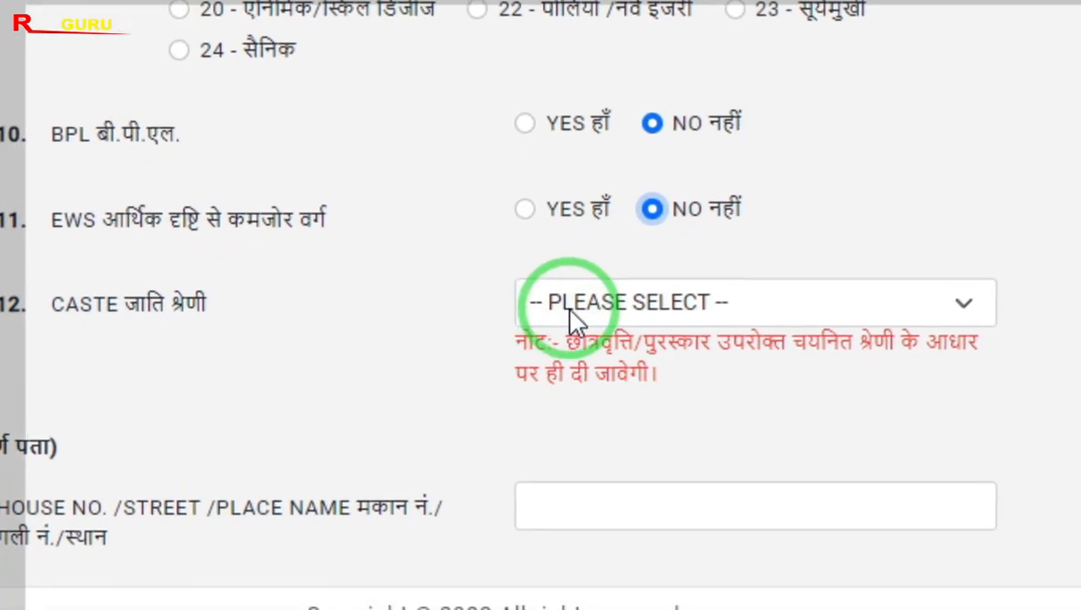
{"action": "left_click", "coordinate": [571, 356]}
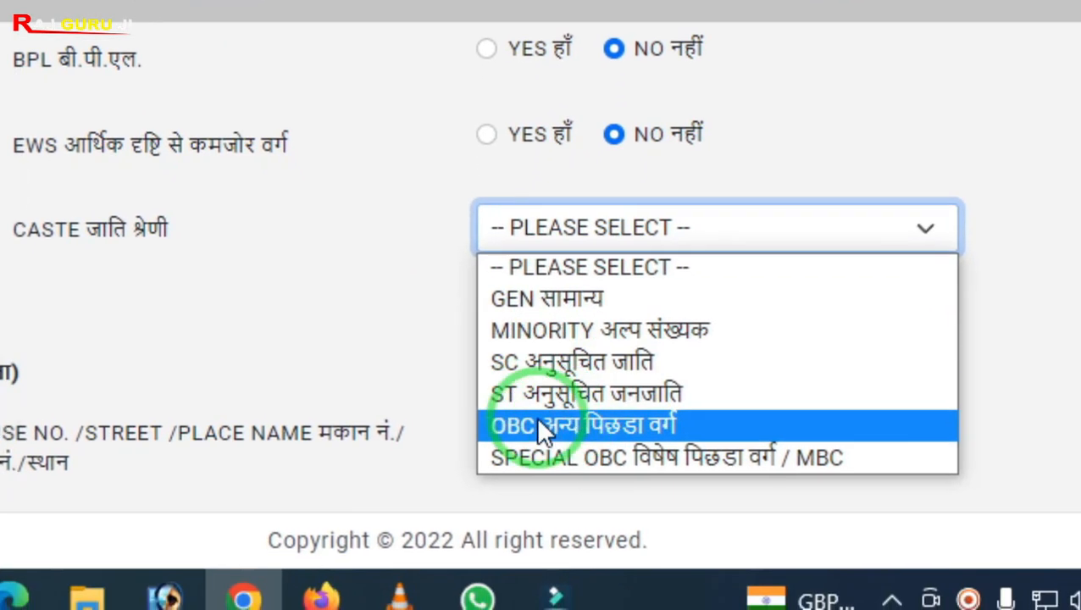
{"action": "left_click", "coordinate": [543, 409]}
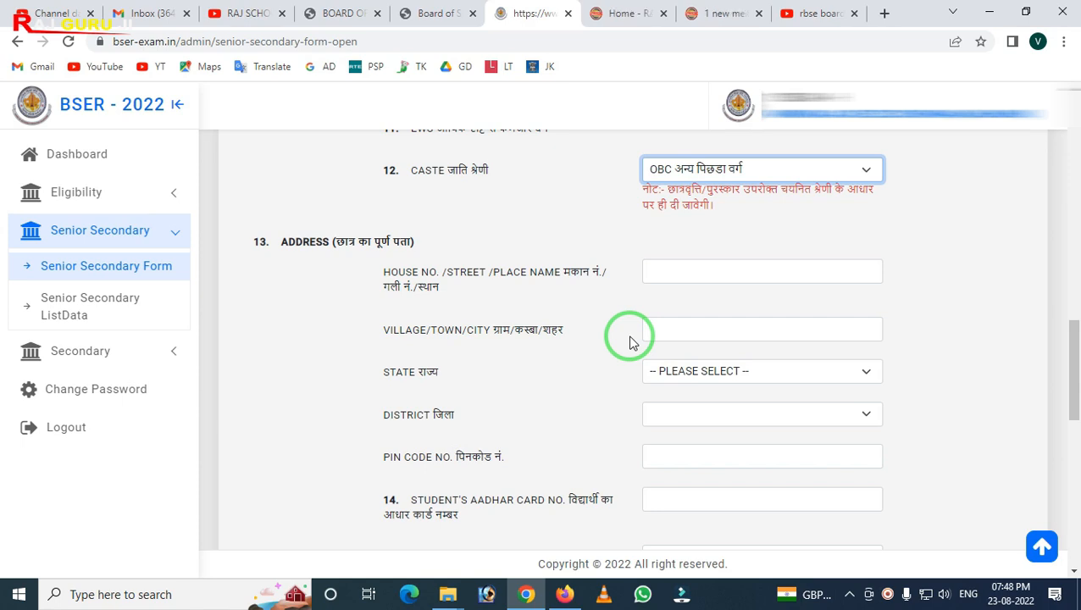
Review the address, Aadhaar card and student/guardian mobile number fields of the form
{"action": "scroll", "coordinate": [631, 339], "scroll_direction": "down", "scroll_amount": 1}
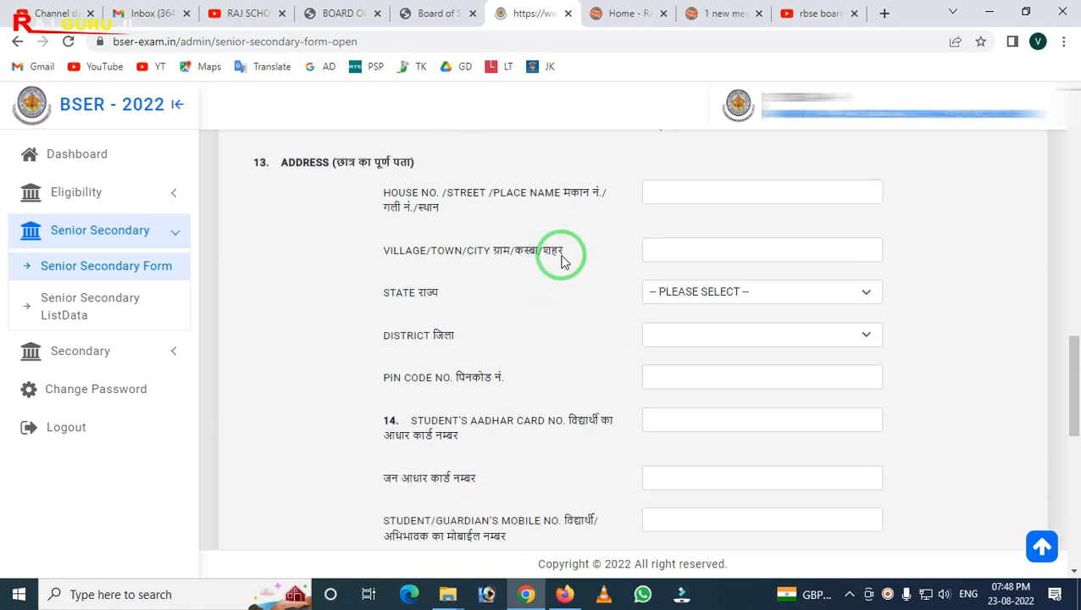
{"action": "scroll", "coordinate": [636, 273], "scroll_direction": "down", "scroll_amount": 3}
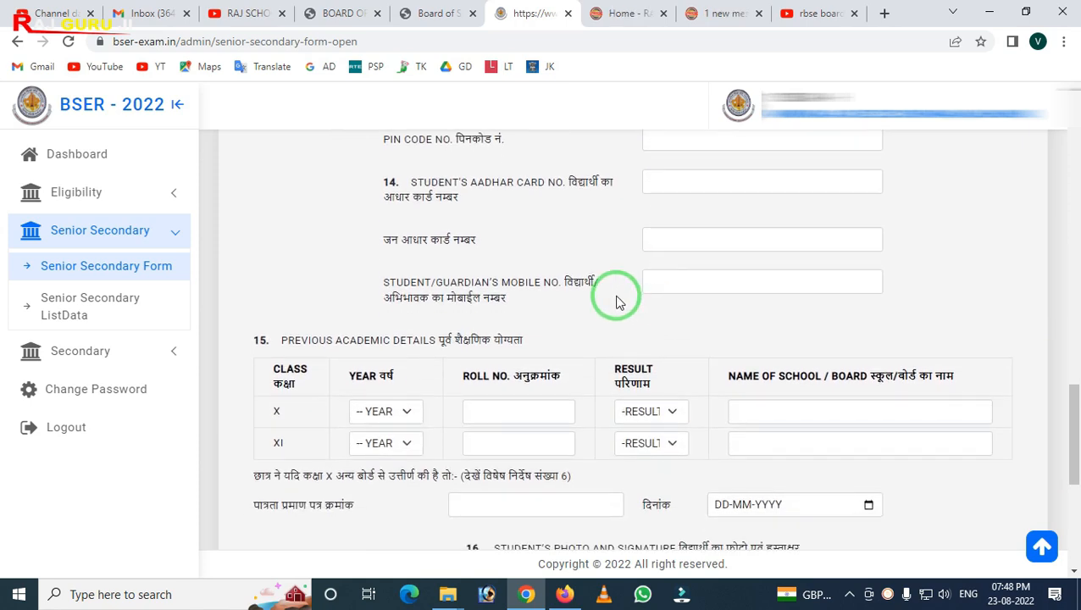
{"action": "scroll", "coordinate": [539, 273], "scroll_direction": "up", "scroll_amount": 1}
{"action": "left_click_drag", "start_coordinate": [354, 225], "coordinate": [641, 299]}
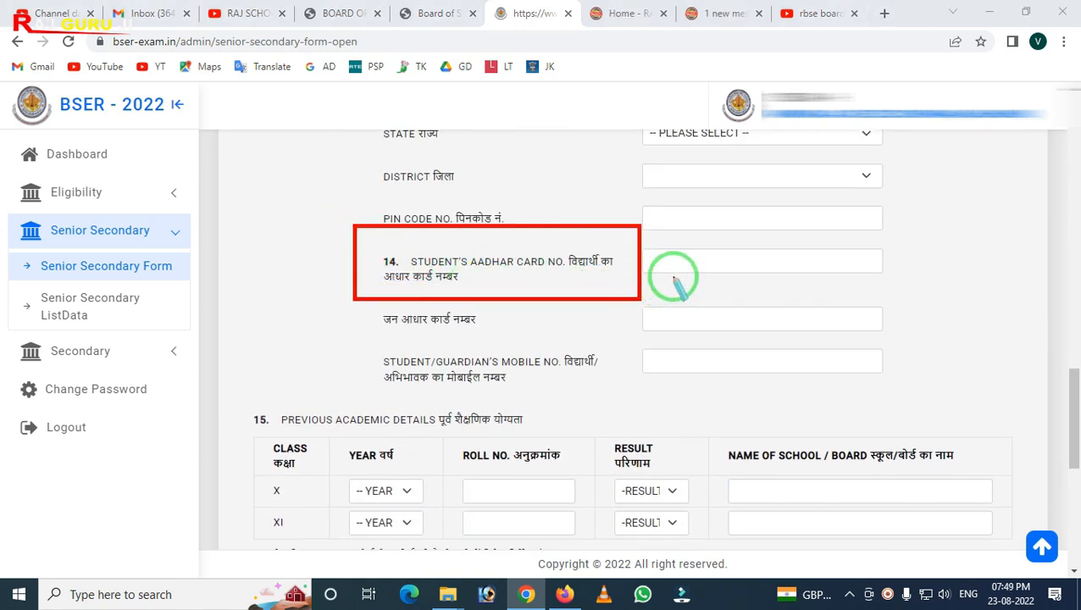
{"action": "right_click", "coordinate": [587, 291]}
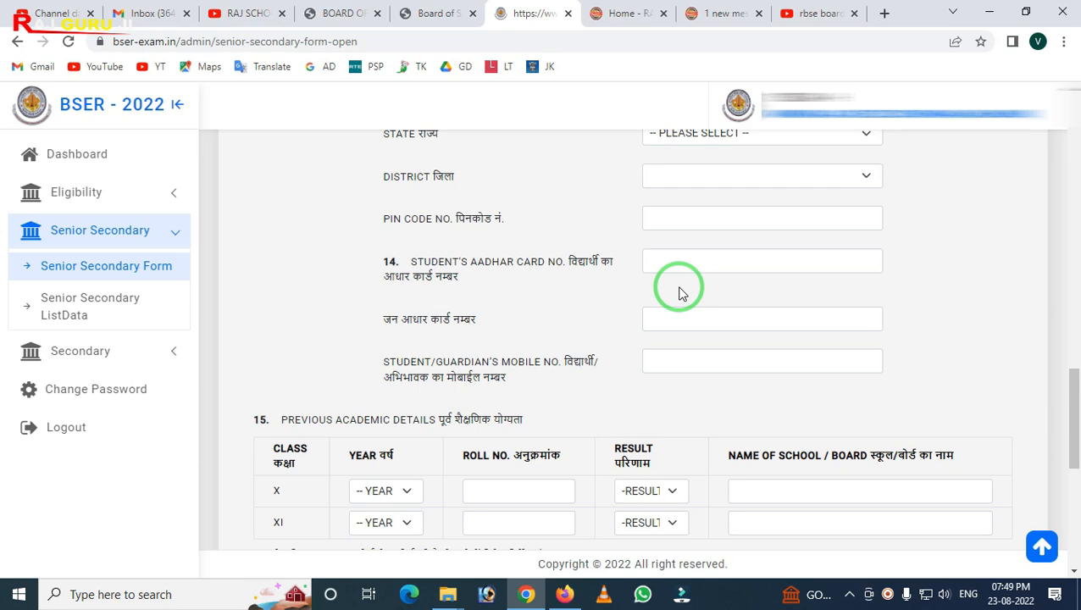
{"action": "scroll", "coordinate": [678, 292], "scroll_direction": "down", "scroll_amount": 1}
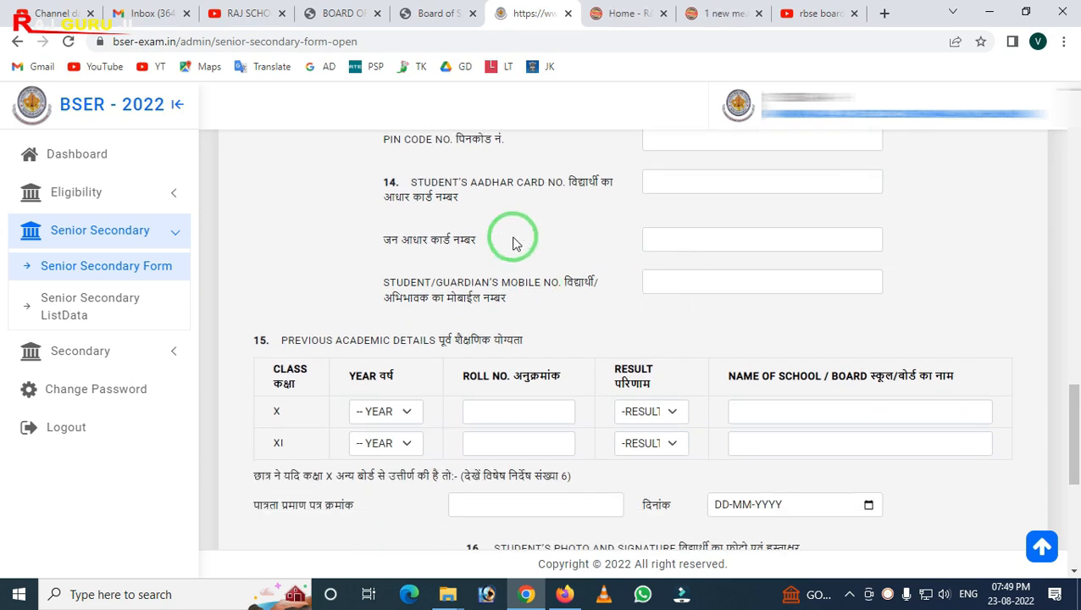
{"action": "mouse_move", "coordinate": [377, 209]}
{"action": "left_mouse_down"}
{"action": "mouse_move", "coordinate": [635, 259]}
{"action": "mouse_move", "coordinate": [888, 254]}
{"action": "left_mouse_up"}
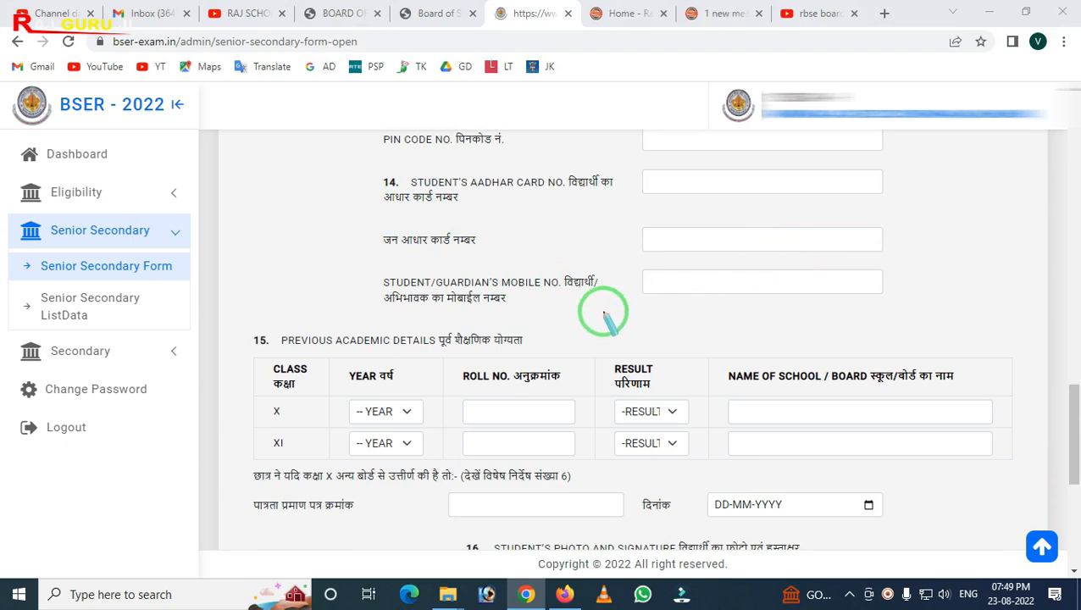
{"action": "mouse_move", "coordinate": [622, 264]}
{"action": "left_mouse_down"}
{"action": "mouse_move", "coordinate": [755, 341]}
{"action": "mouse_move", "coordinate": [922, 319]}
{"action": "left_mouse_up"}
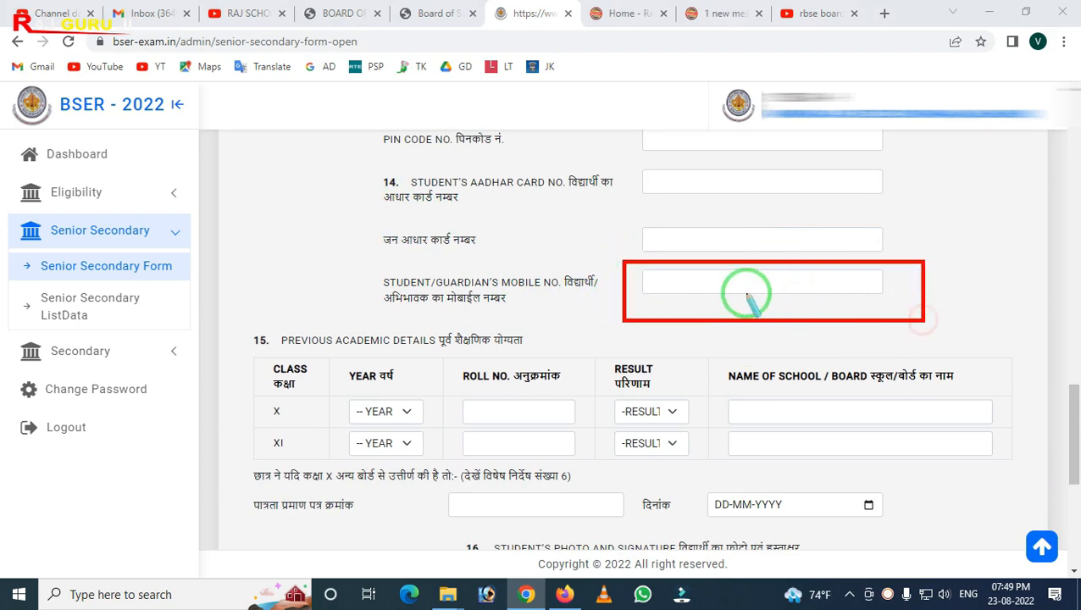
{"action": "scroll", "coordinate": [455, 305], "scroll_direction": "down", "scroll_amount": 1}
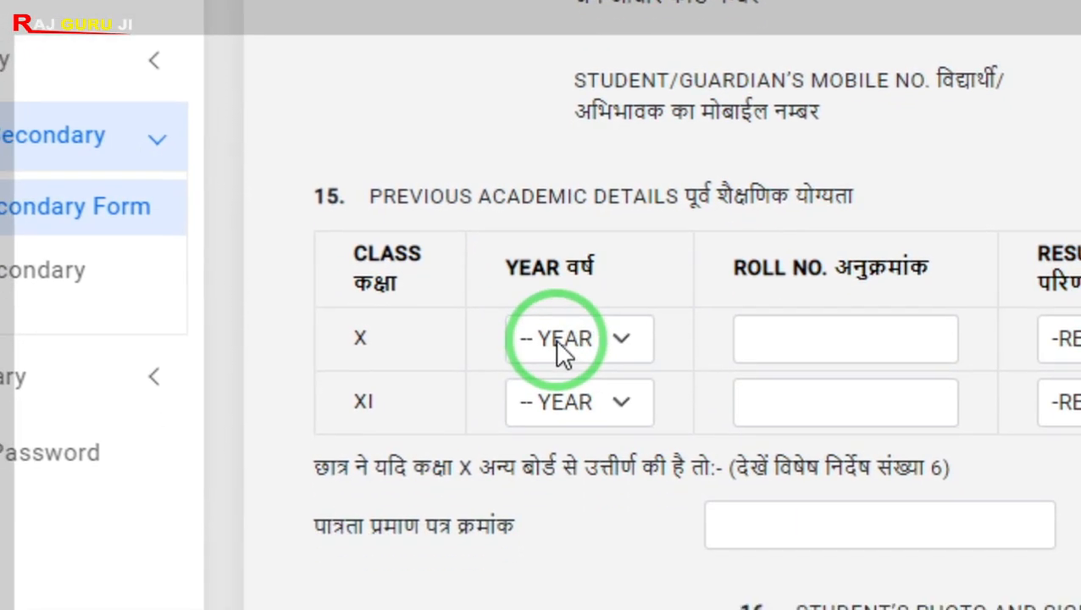
{"action": "left_click", "coordinate": [573, 428]}
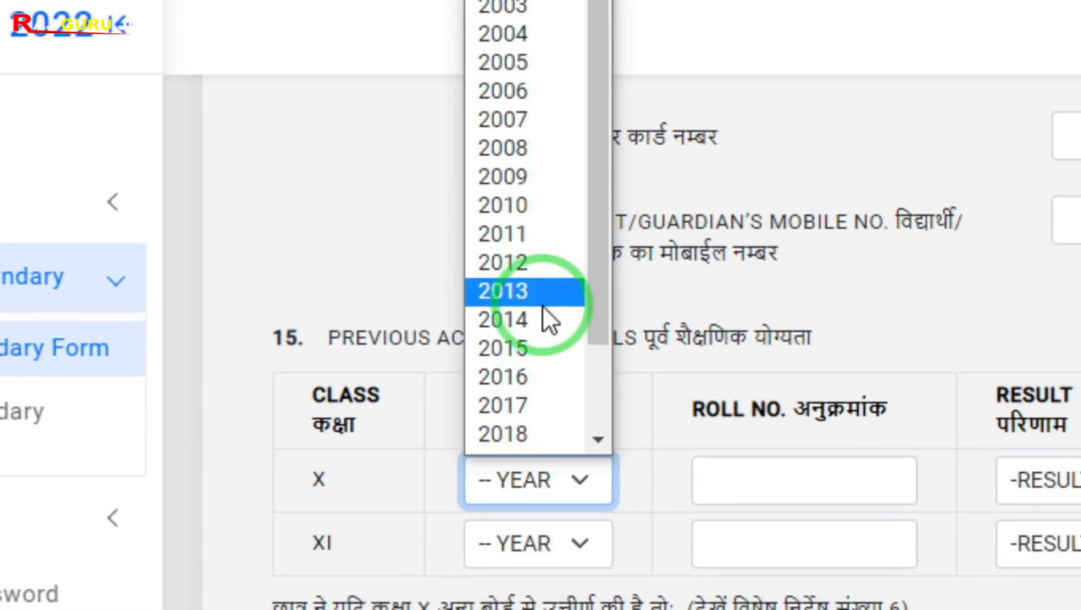
{"action": "scroll", "coordinate": [549, 321], "scroll_direction": "down", "scroll_amount": 3}
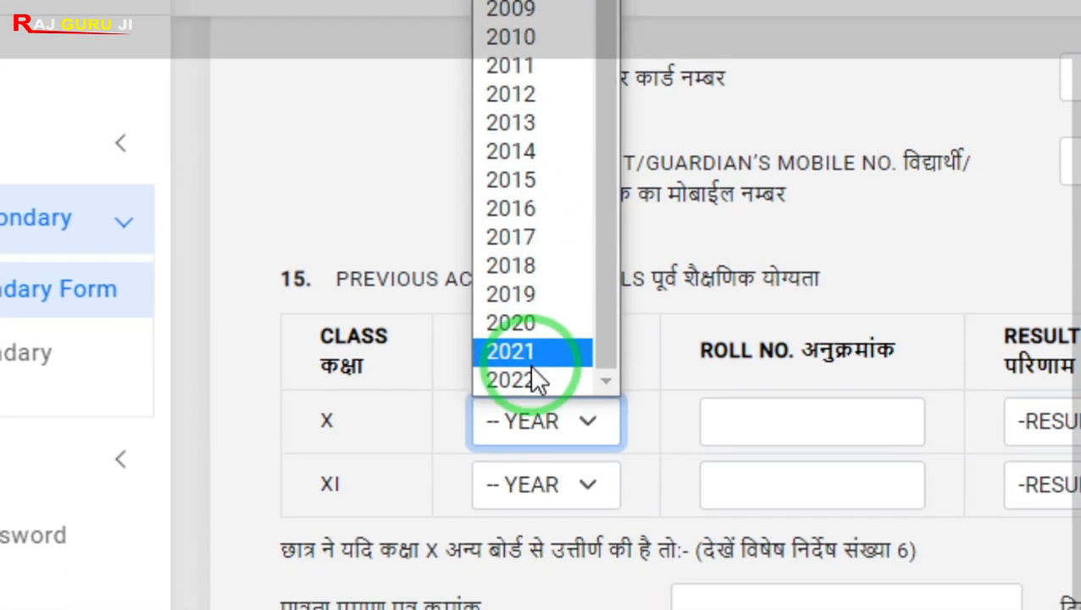
{"action": "left_click", "coordinate": [520, 437]}
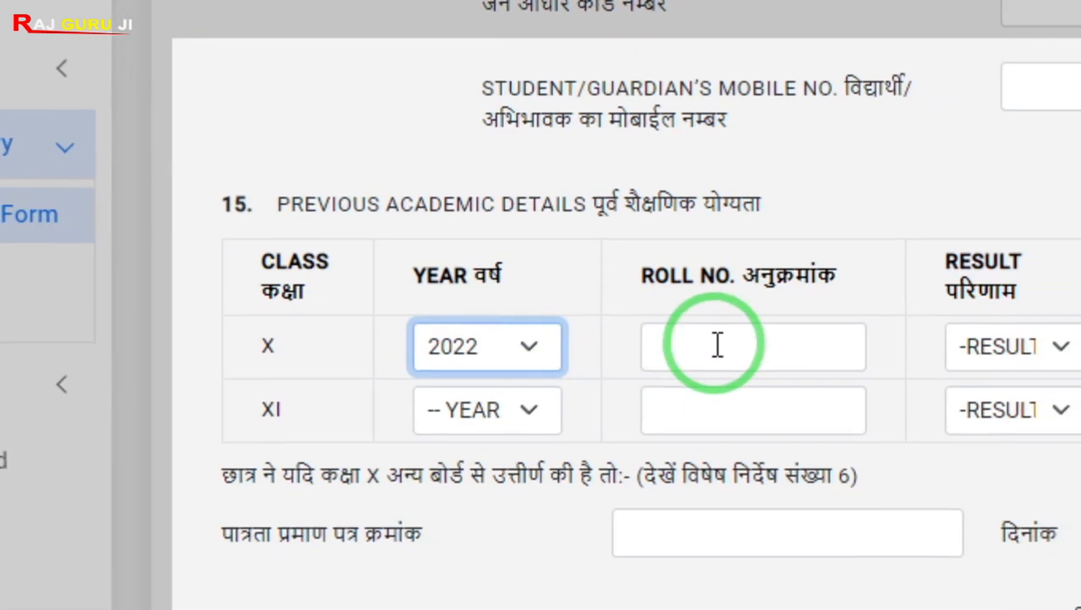
{"action": "left_click", "coordinate": [778, 390]}
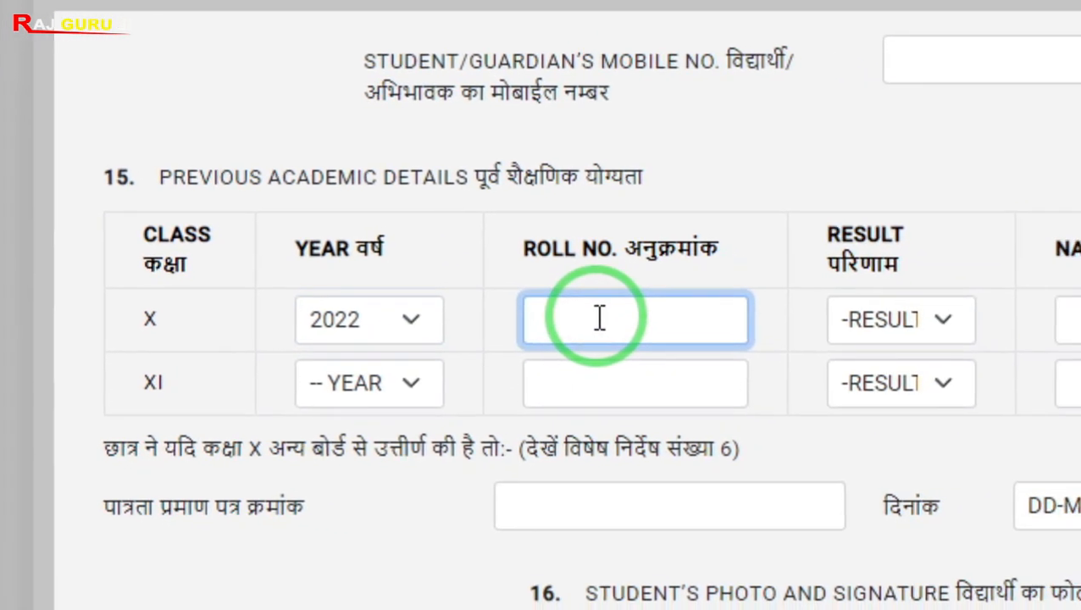
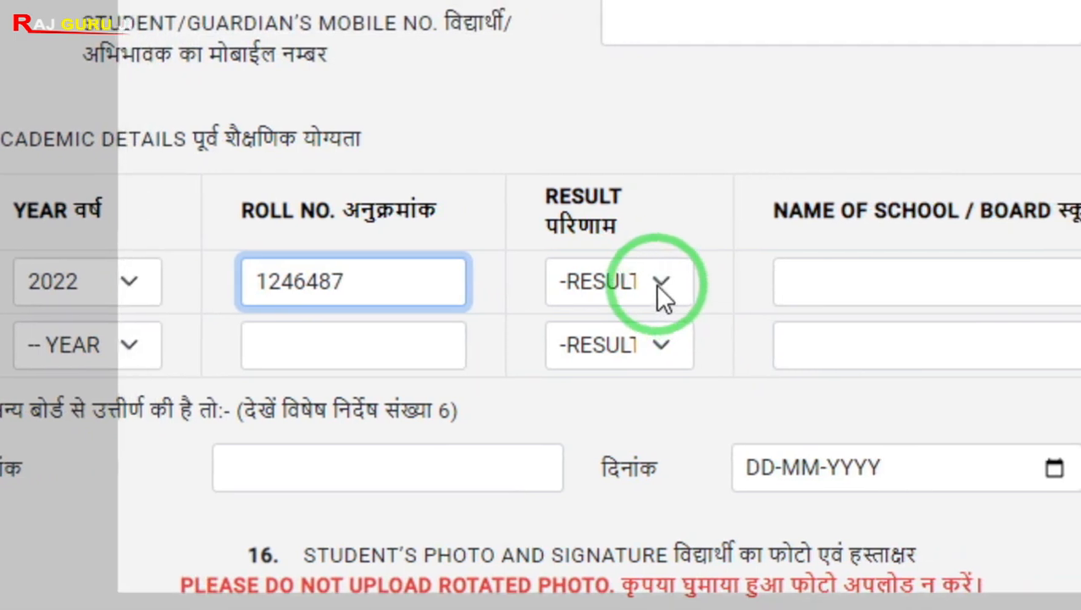
Set the class X result to PASS and the school/board name to RAJ GURU JI
{"action": "left_click", "coordinate": [889, 310]}
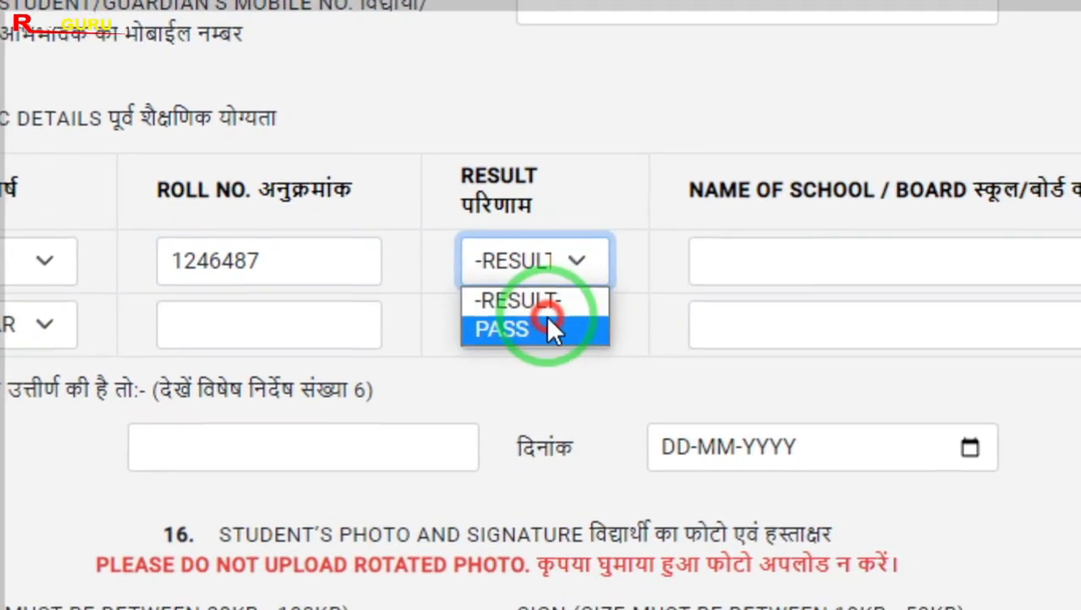
{"action": "left_click", "coordinate": [564, 348]}
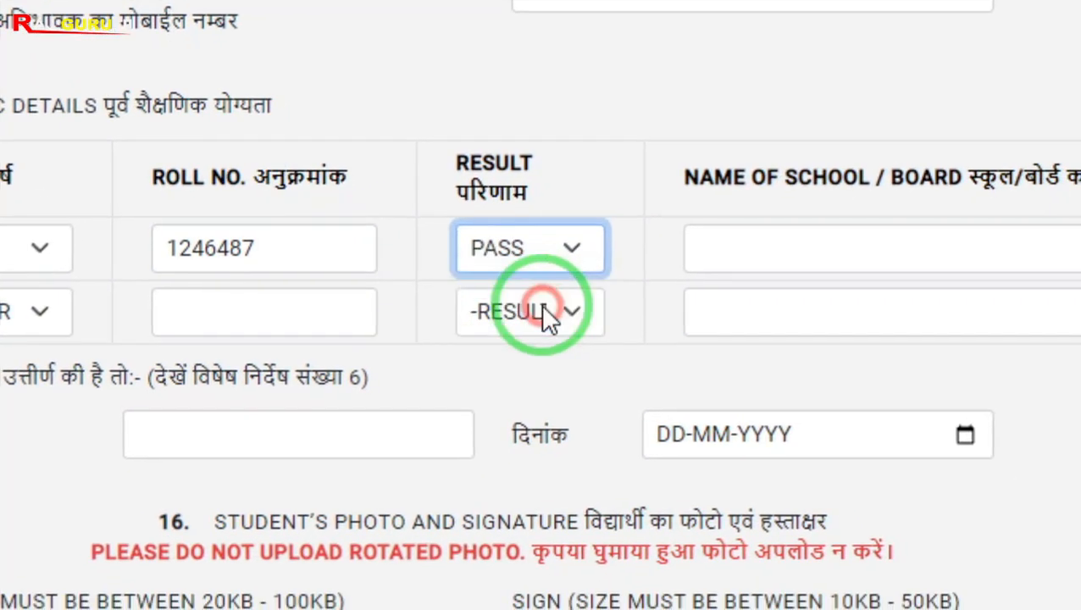
{"action": "left_click", "coordinate": [719, 284]}
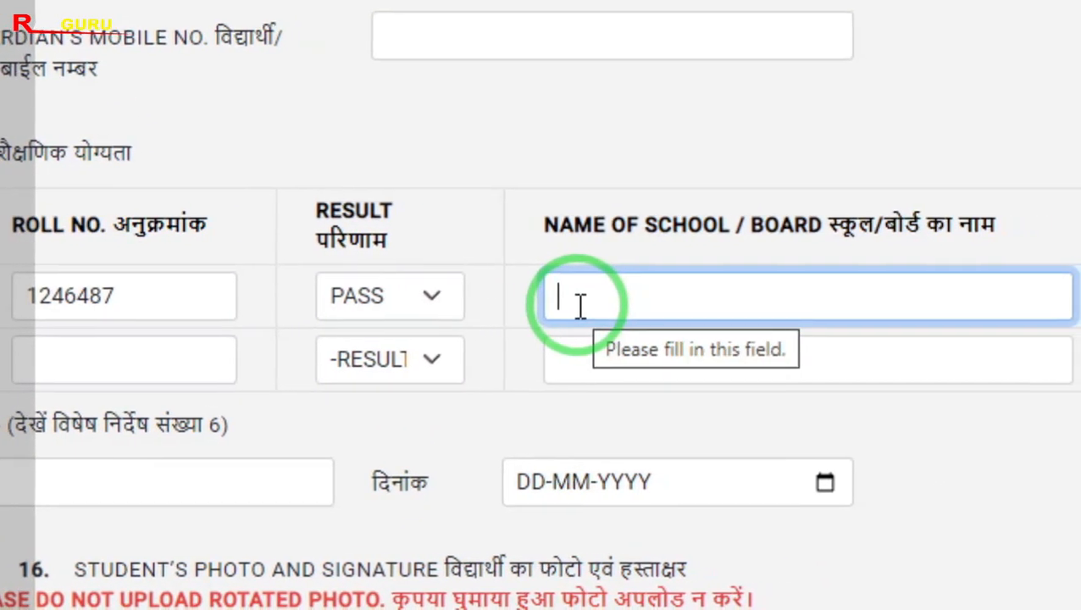
{"action": "type", "text": "RAJ GURU JI"}
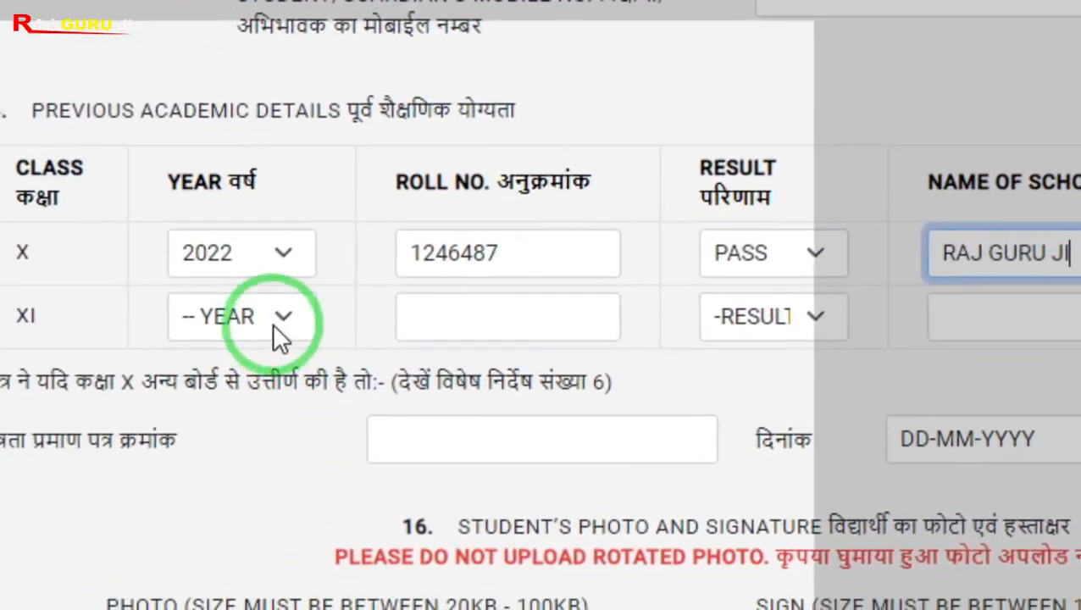
Set the class XI year to 2022 and change the class X year to 2021
{"action": "left_click", "coordinate": [0, 363]}
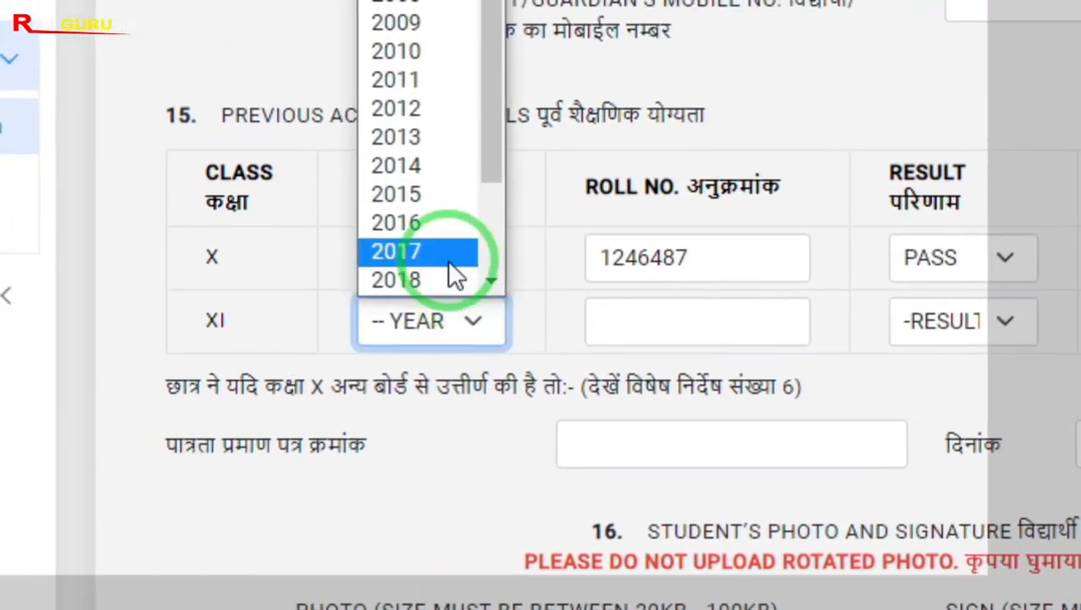
{"action": "scroll", "coordinate": [380, 255], "scroll_direction": "down", "scroll_amount": 1}
{"action": "left_click", "coordinate": [532, 332]}
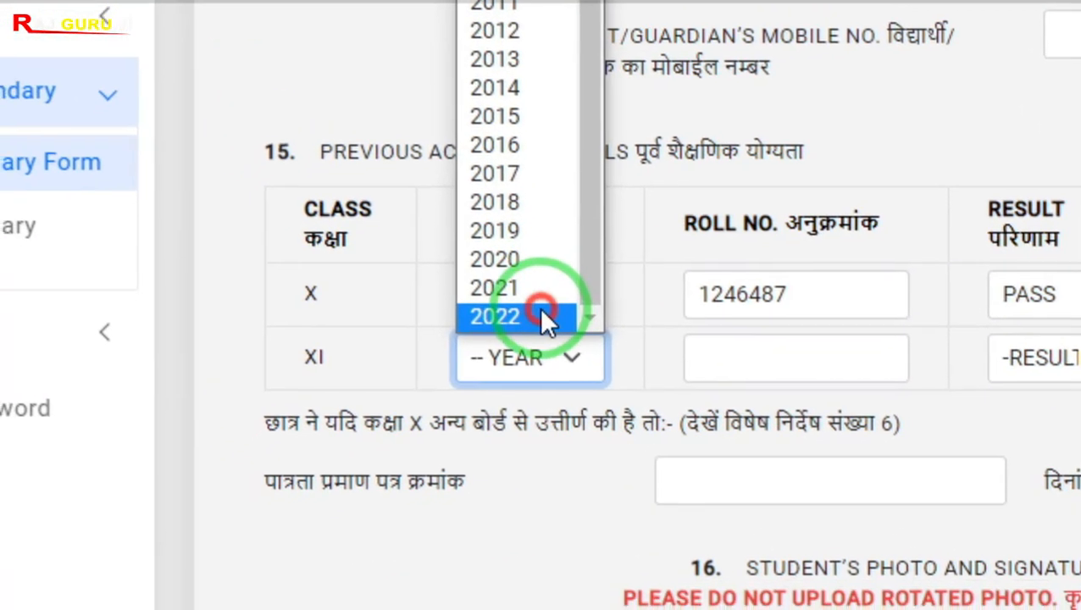
{"action": "left_click", "coordinate": [565, 310]}
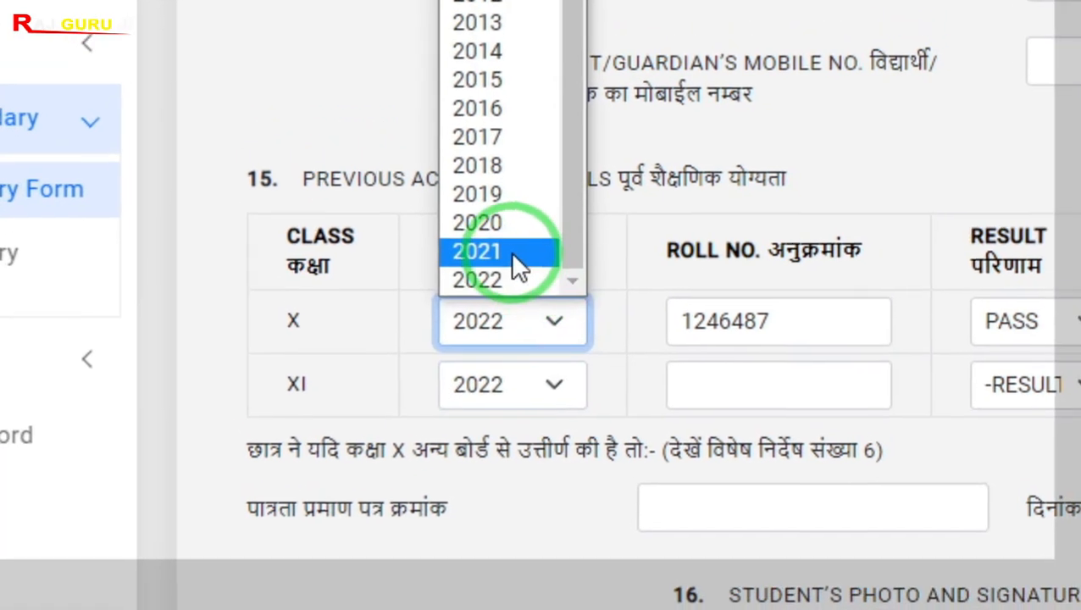
{"action": "left_click", "coordinate": [508, 228]}
Enter class XI roll number 548, result PASS and school/board name RAJ GURU JI
{"action": "left_click", "coordinate": [713, 346]}
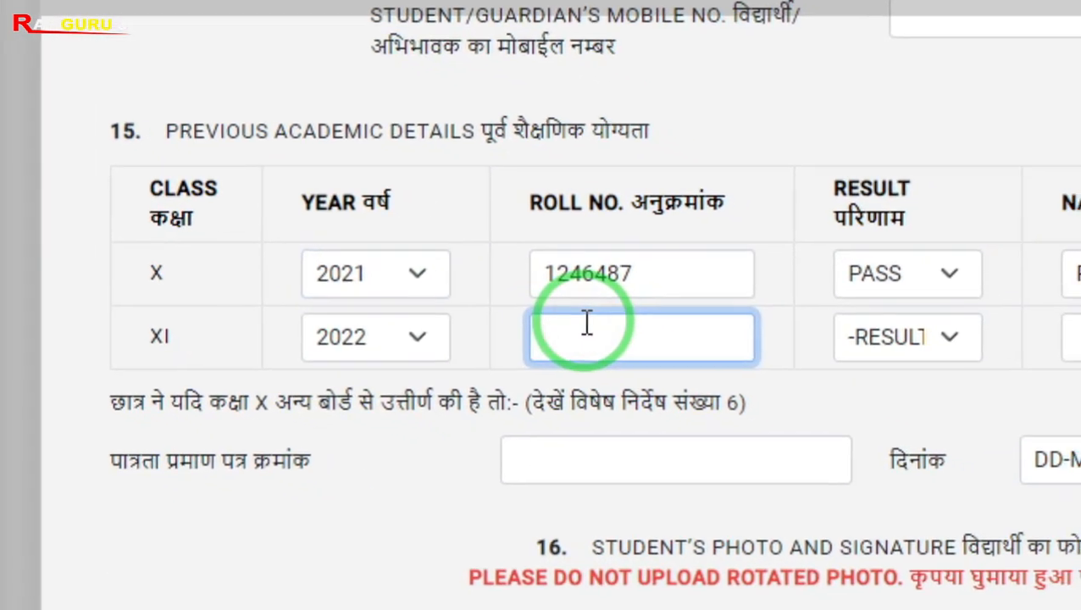
{"action": "type", "text": "548"}
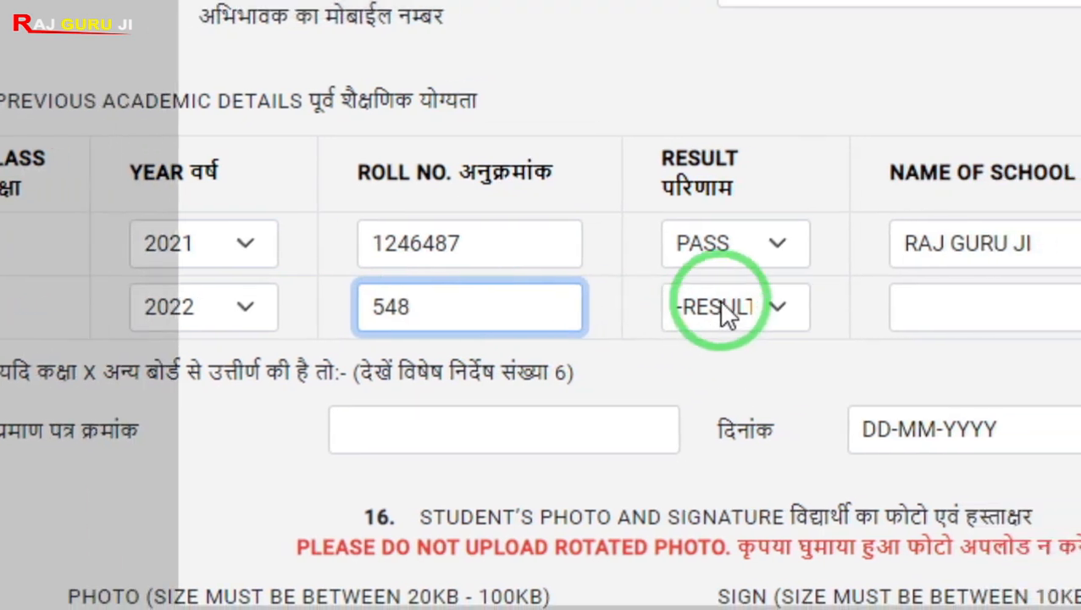
{"action": "left_click", "coordinate": [855, 322]}
{"action": "left_click", "coordinate": [598, 348]}
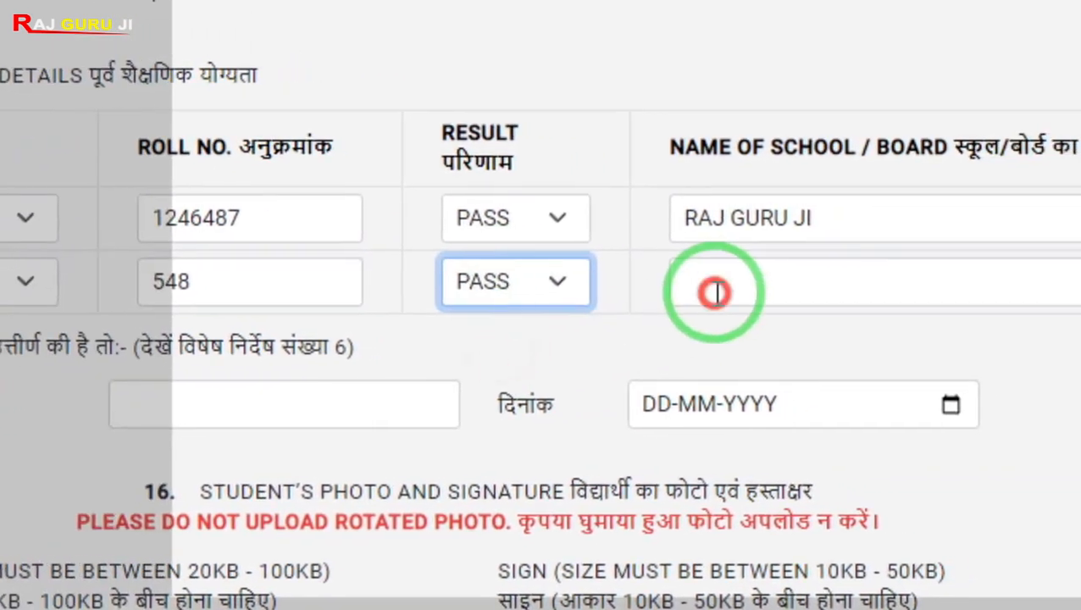
{"action": "left_click", "coordinate": [819, 289]}
{"action": "type", "text": "RAJ GURU JI"}
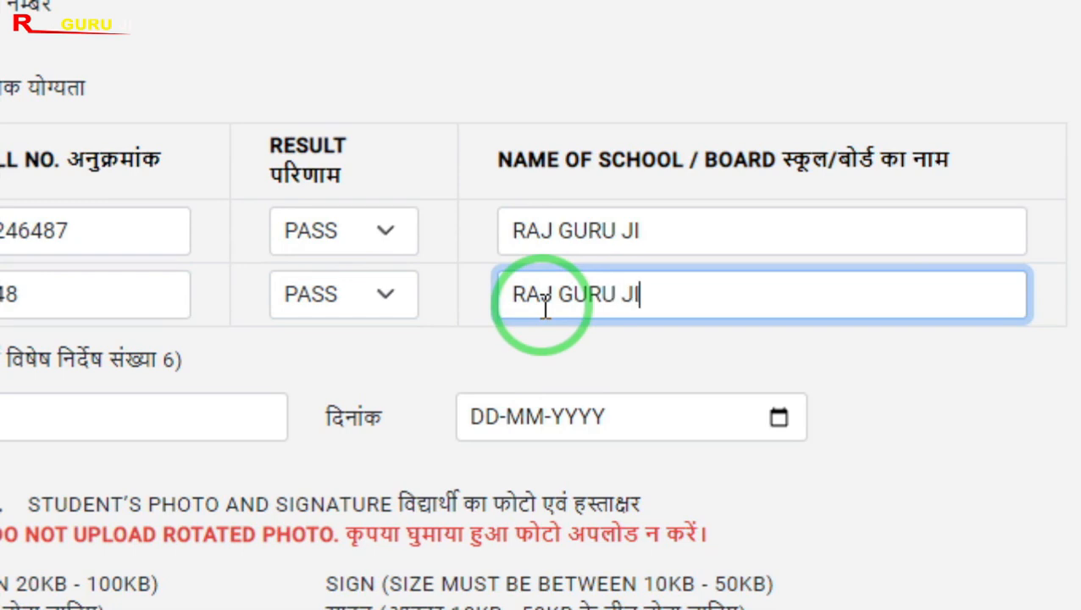
{"action": "key", "text": "Tab"}
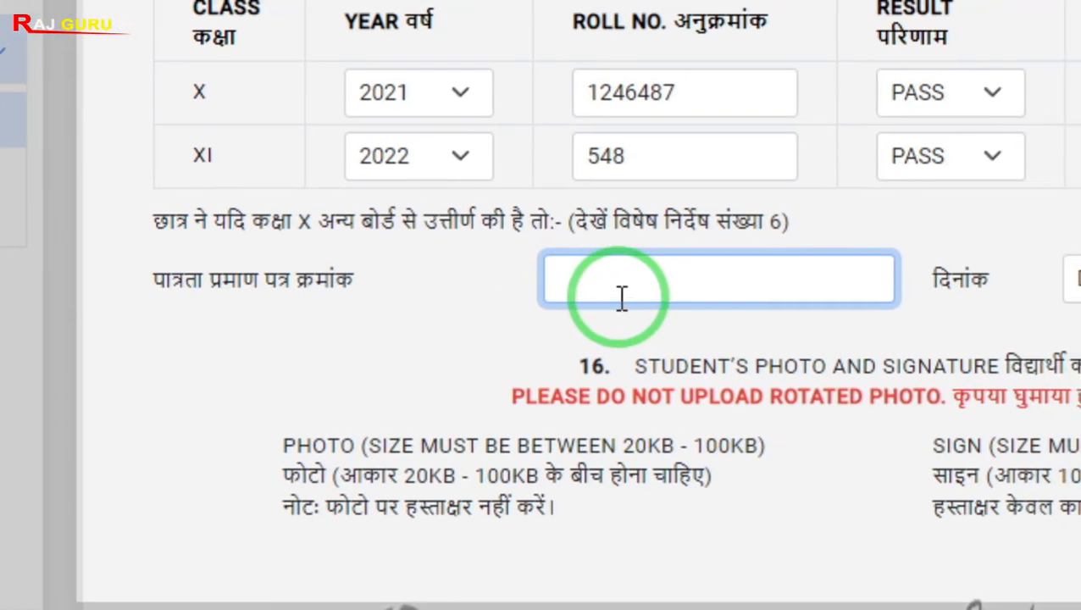
{"action": "mouse_move", "coordinate": [449, 240]}
{"action": "left_mouse_down"}
{"action": "mouse_move", "coordinate": [547, 319]}
{"action": "mouse_move", "coordinate": [751, 343]}
{"action": "left_mouse_up"}
{"action": "key", "text": "Escape"}
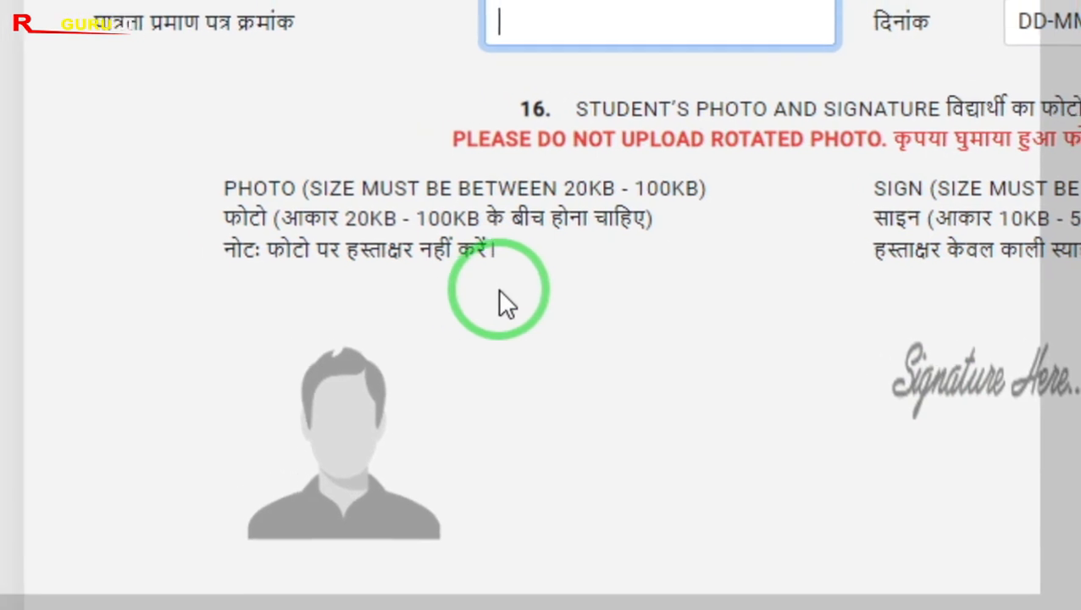
{"action": "key", "text": "ctrl+alt+d"}
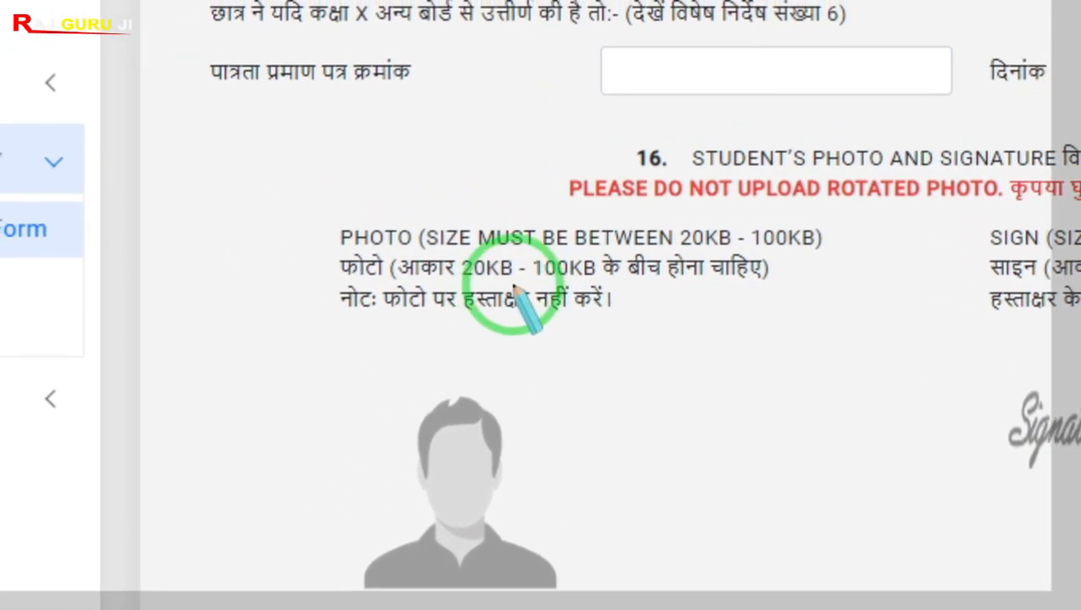
{"action": "left_click_drag", "start_coordinate": [515, 242], "coordinate": [657, 295]}
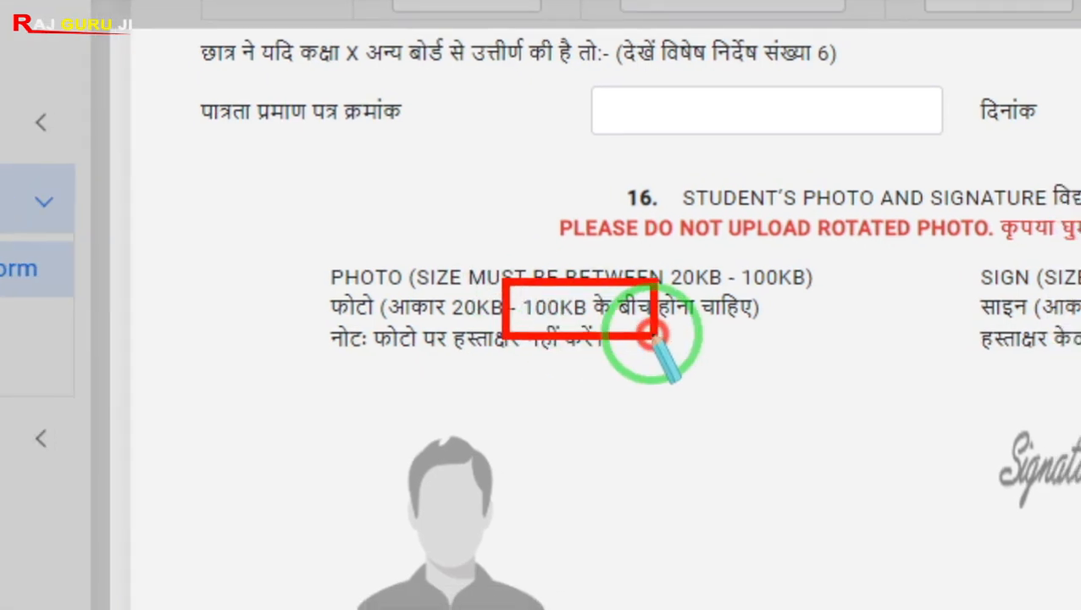
{"action": "right_click", "coordinate": [598, 328]}
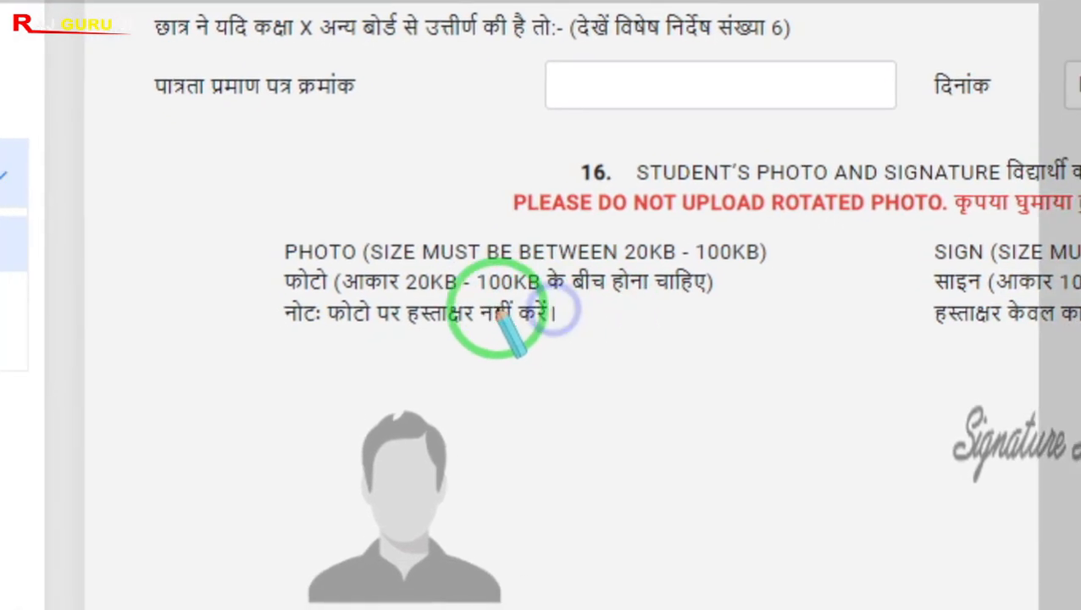
{"action": "left_click_drag", "start_coordinate": [476, 277], "coordinate": [541, 328]}
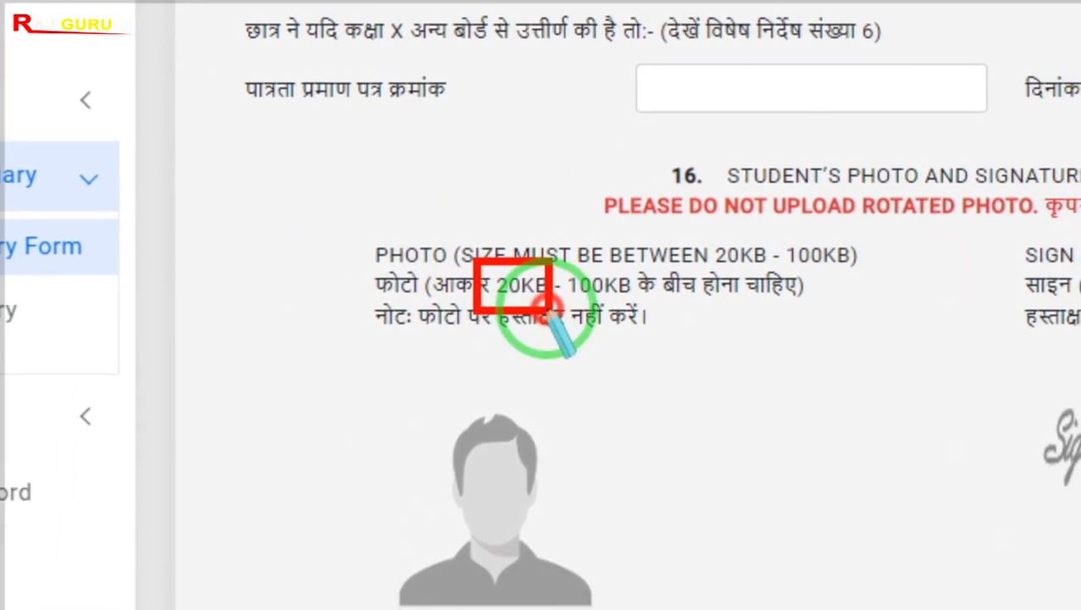
{"action": "right_click", "coordinate": [556, 331]}
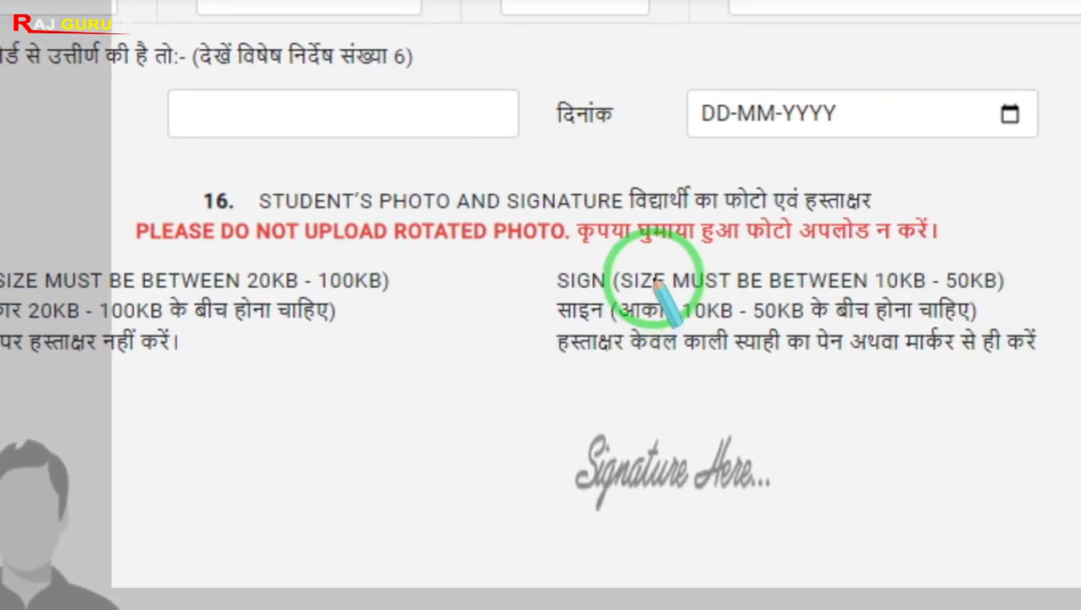
{"action": "left_click_drag", "start_coordinate": [859, 263], "coordinate": [902, 317]}
{"action": "left_click_drag", "start_coordinate": [603, 325], "coordinate": [650, 332]}
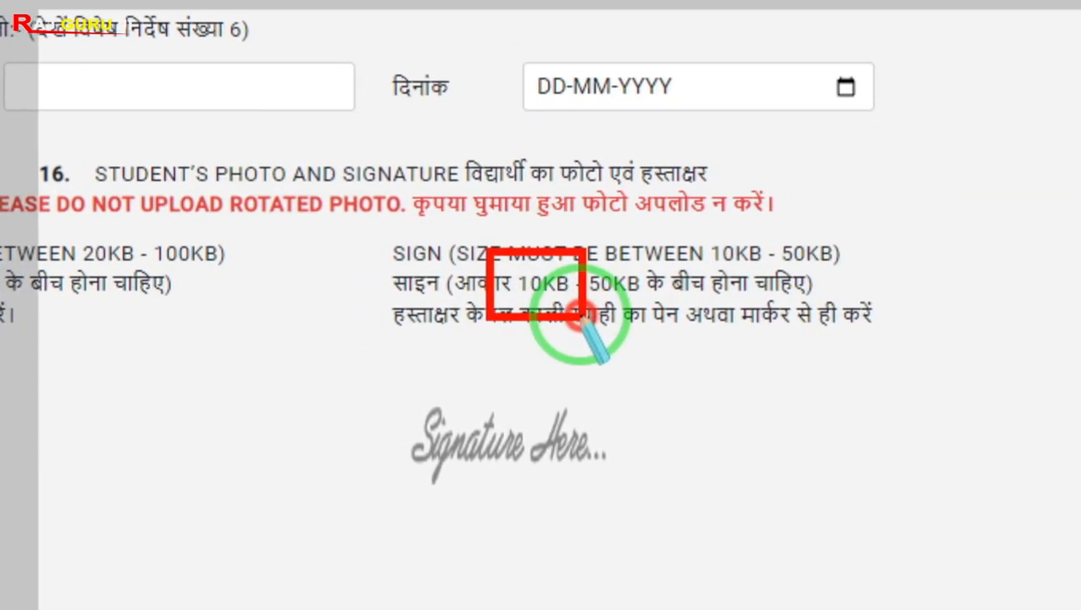
{"action": "right_click", "coordinate": [650, 330]}
{"action": "left_click_drag", "start_coordinate": [549, 265], "coordinate": [616, 338]}
{"action": "right_click", "coordinate": [603, 335]}
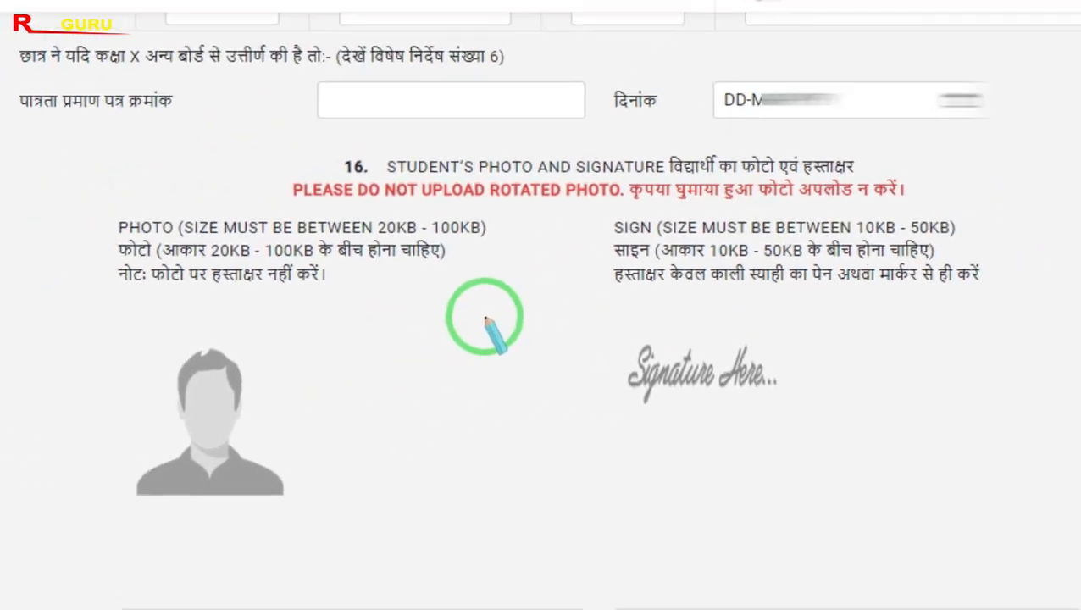
{"action": "key", "text": "Escape"}
{"action": "scroll", "coordinate": [477, 326], "scroll_direction": "down", "scroll_amount": 2}
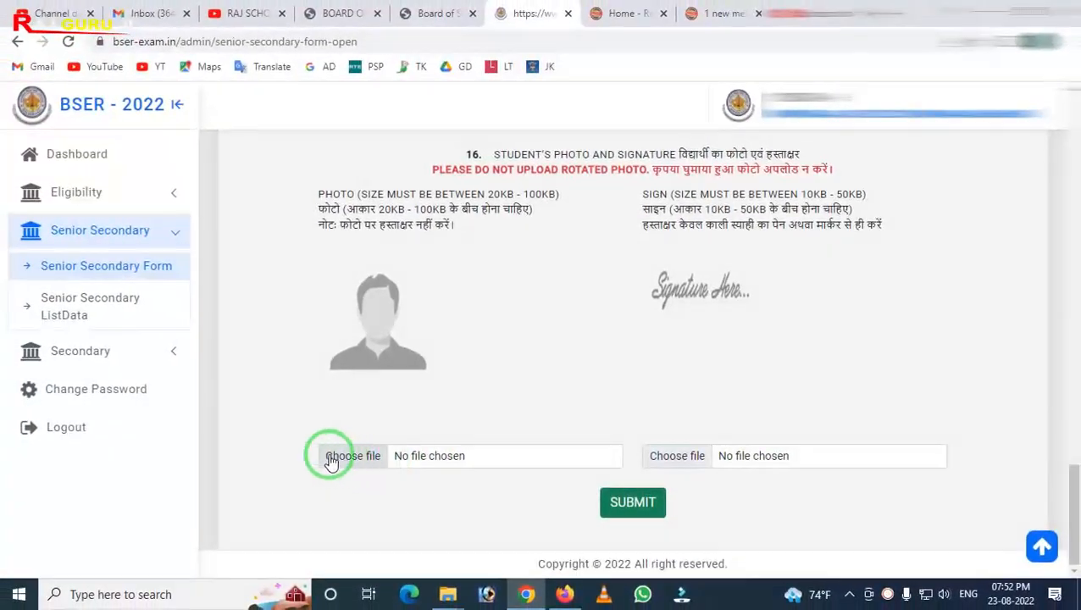
{"action": "left_click", "coordinate": [373, 462]}
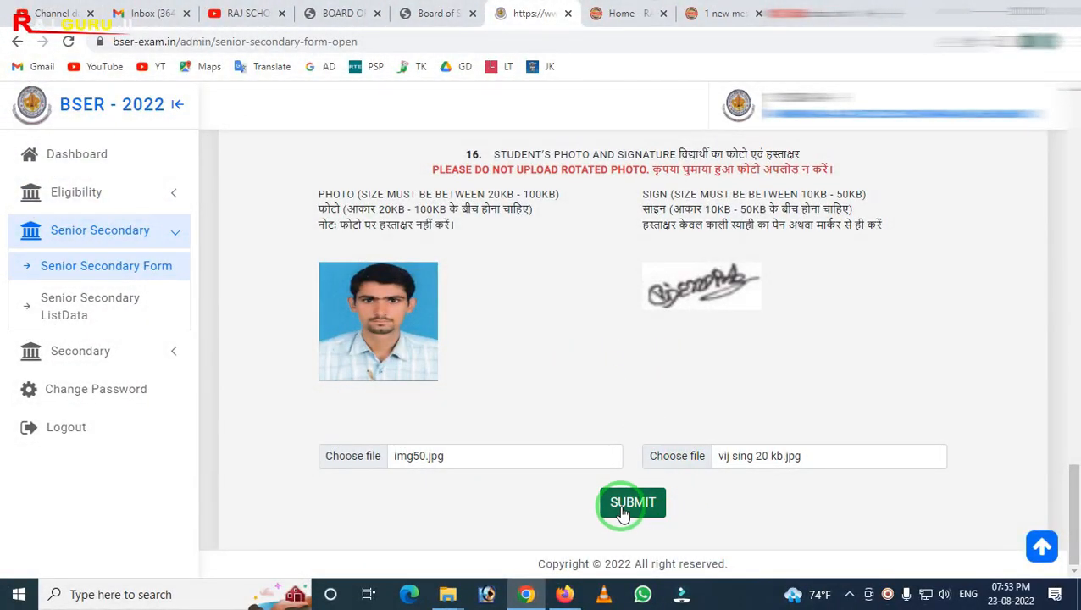
{"action": "left_click", "coordinate": [623, 507]}
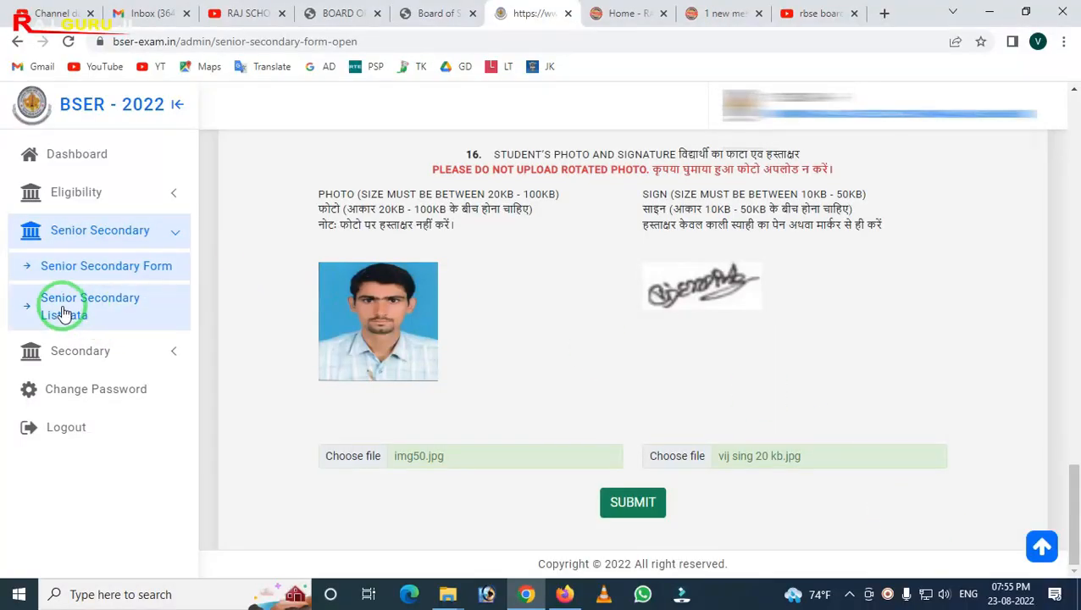
Open the Senior Secondary list data of submitted forms
{"action": "left_click", "coordinate": [100, 309]}
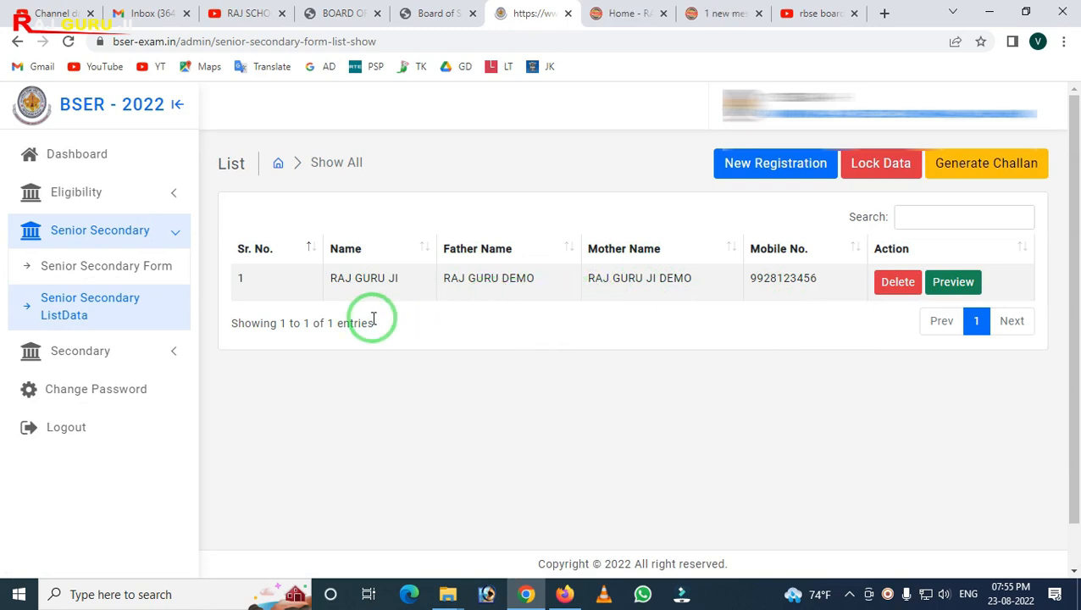
{"action": "key", "text": "ctrl+2"}
{"action": "left_click_drag", "start_coordinate": [242, 273], "coordinate": [1066, 366]}
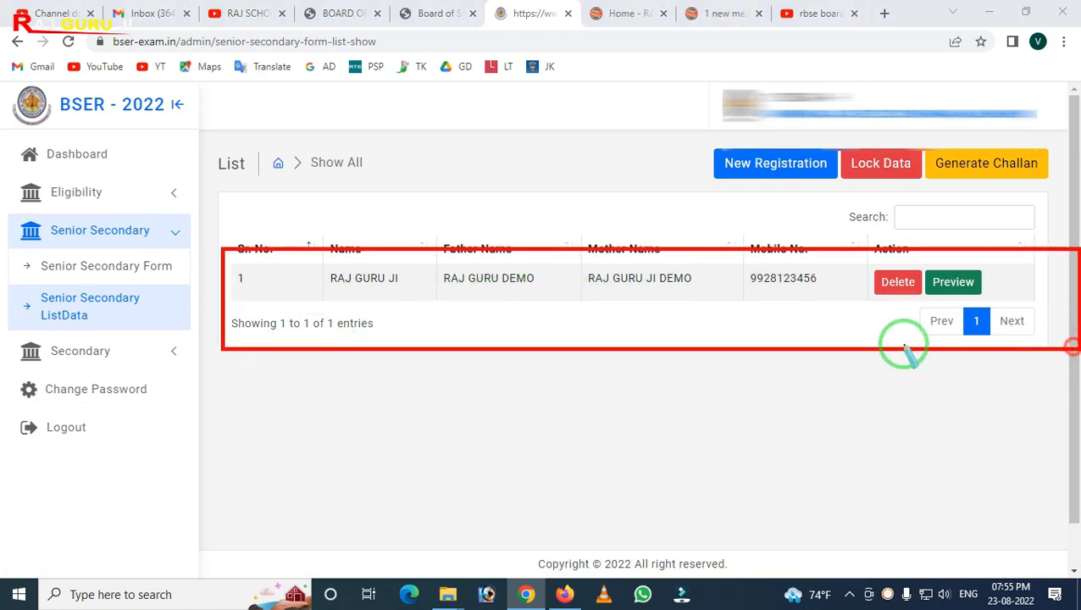
{"action": "mouse_move", "coordinate": [704, 140]}
{"action": "left_mouse_down"}
{"action": "mouse_move", "coordinate": [821, 200]}
{"action": "mouse_move", "coordinate": [848, 194]}
{"action": "left_mouse_up"}
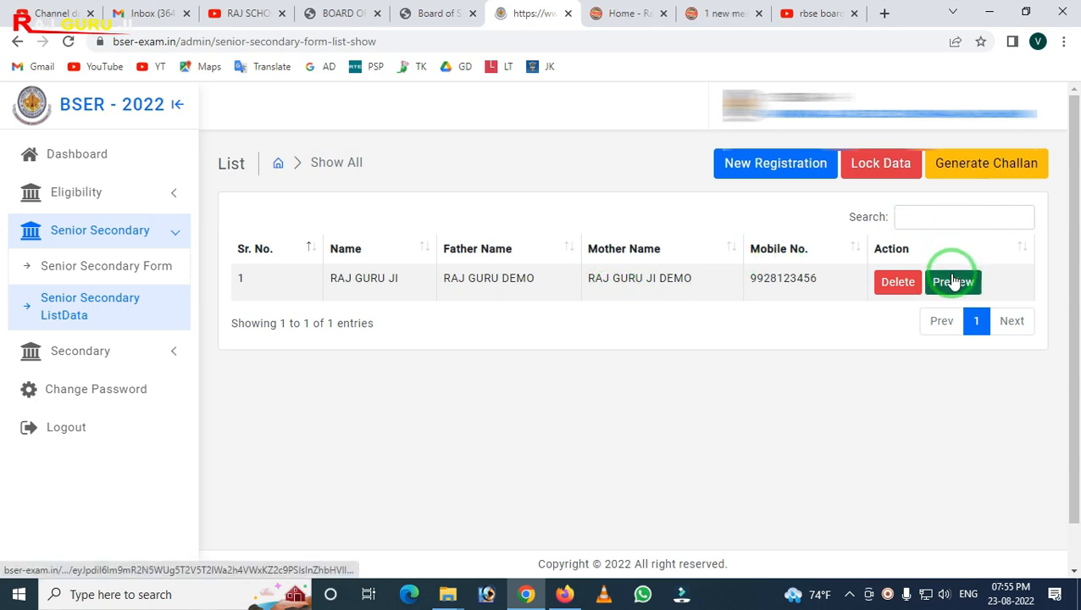
{"action": "mouse_move", "coordinate": [916, 255]}
{"action": "left_mouse_down"}
{"action": "mouse_move", "coordinate": [969, 316]}
{"action": "mouse_move", "coordinate": [1011, 317]}
{"action": "left_mouse_up"}
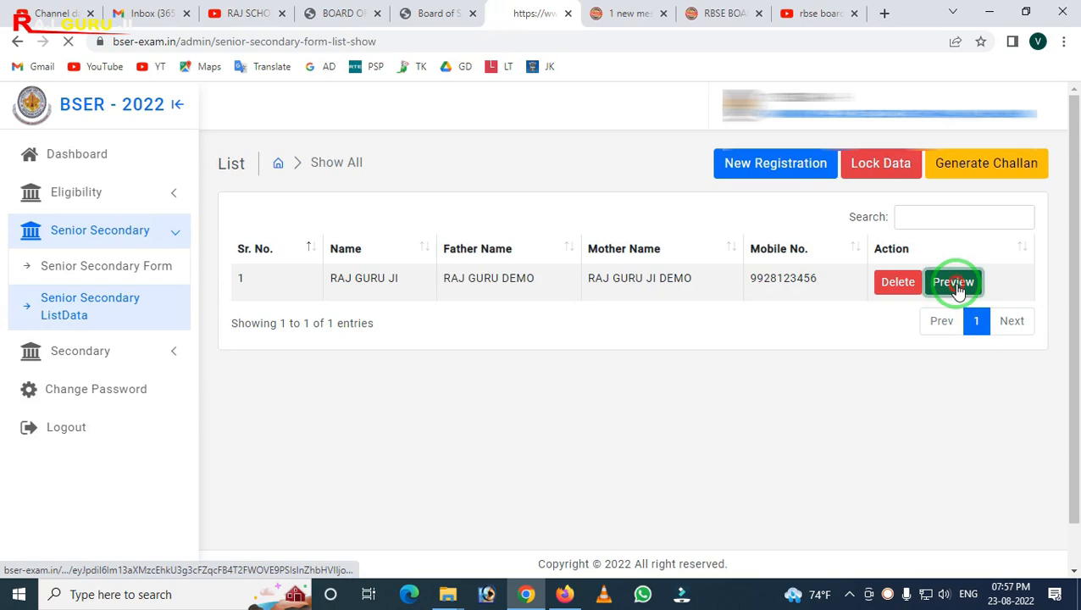
Preview the student's application form and scroll through its details
{"action": "left_click", "coordinate": [955, 283]}
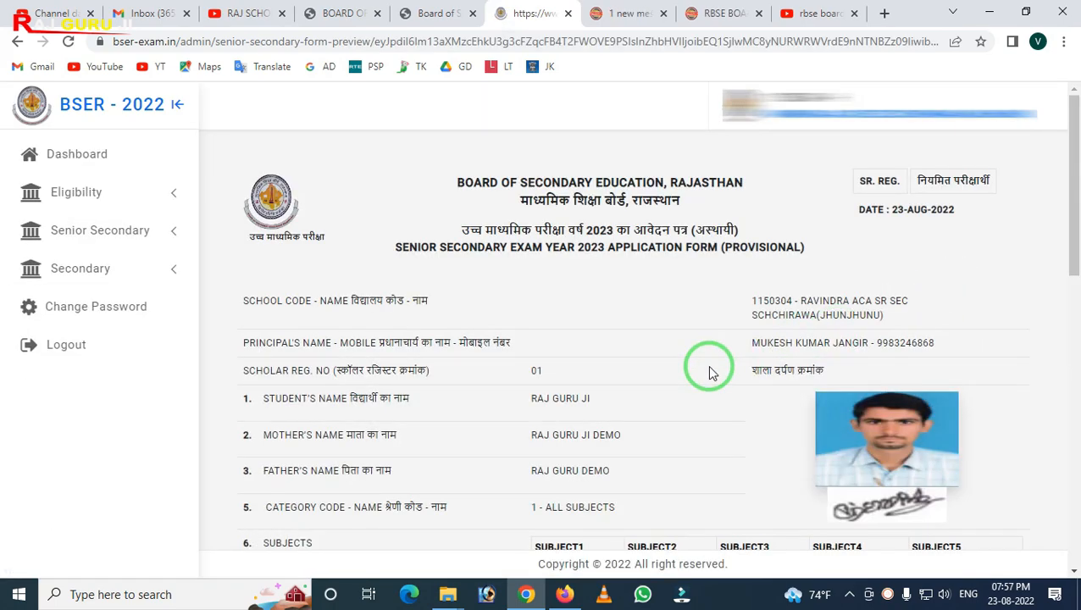
{"action": "scroll", "coordinate": [710, 373], "scroll_direction": "down", "scroll_amount": 15}
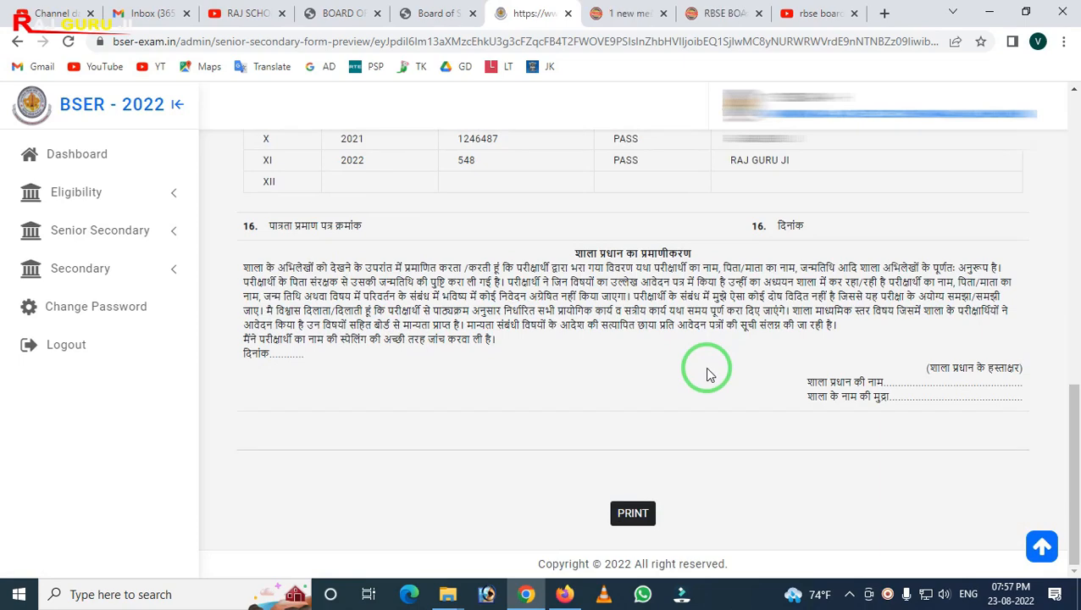
{"action": "scroll", "coordinate": [710, 373], "scroll_direction": "up", "scroll_amount": 3}
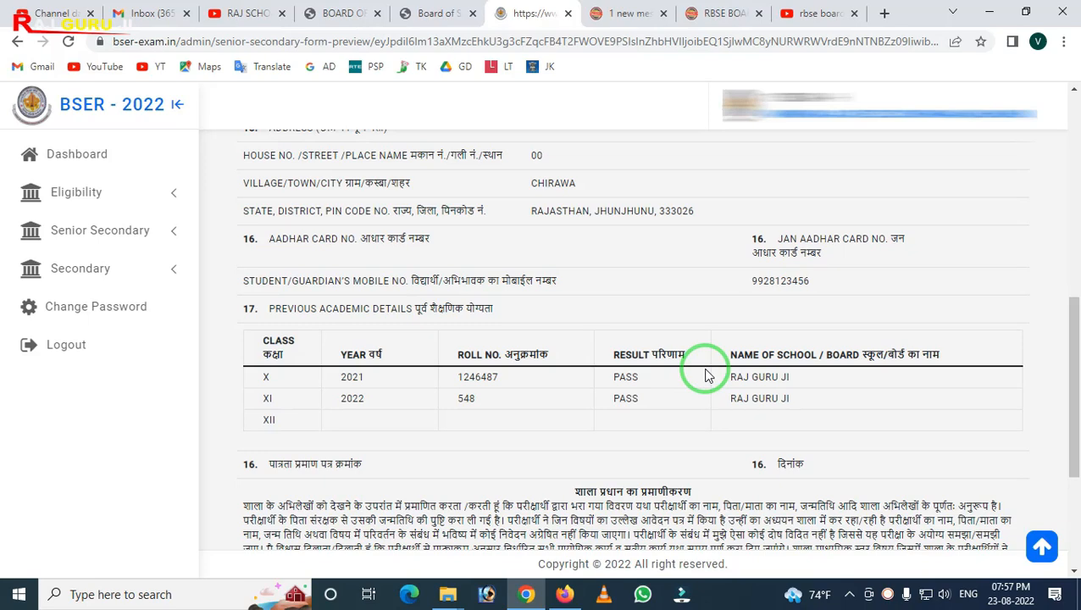
{"action": "scroll", "coordinate": [708, 376], "scroll_direction": "up", "scroll_amount": 7}
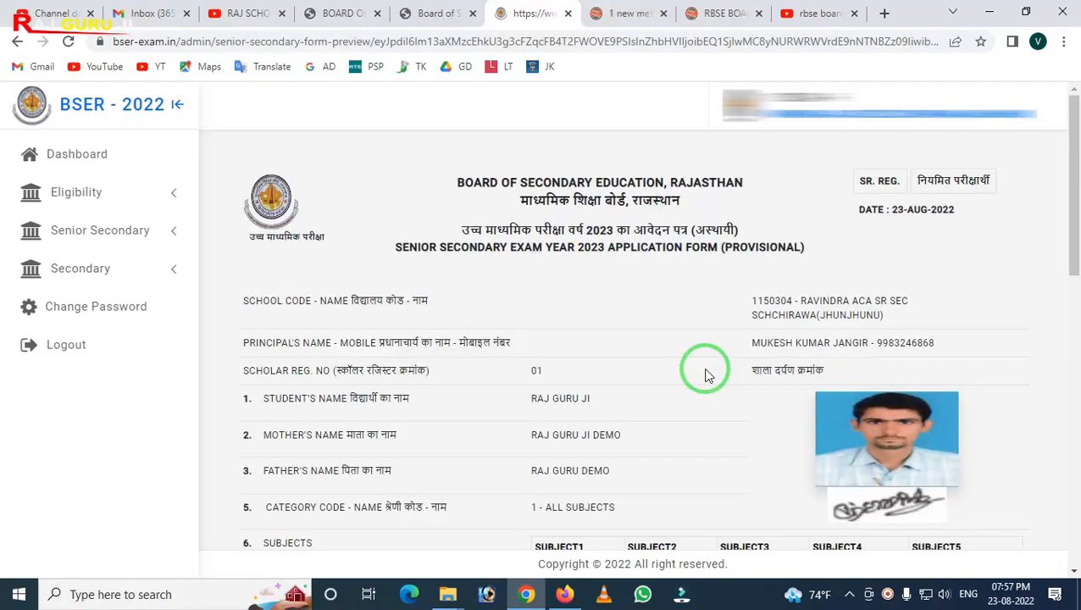
Return to the Senior Secondary list data
{"action": "left_click", "coordinate": [96, 232]}
{"action": "left_click", "coordinate": [77, 302]}
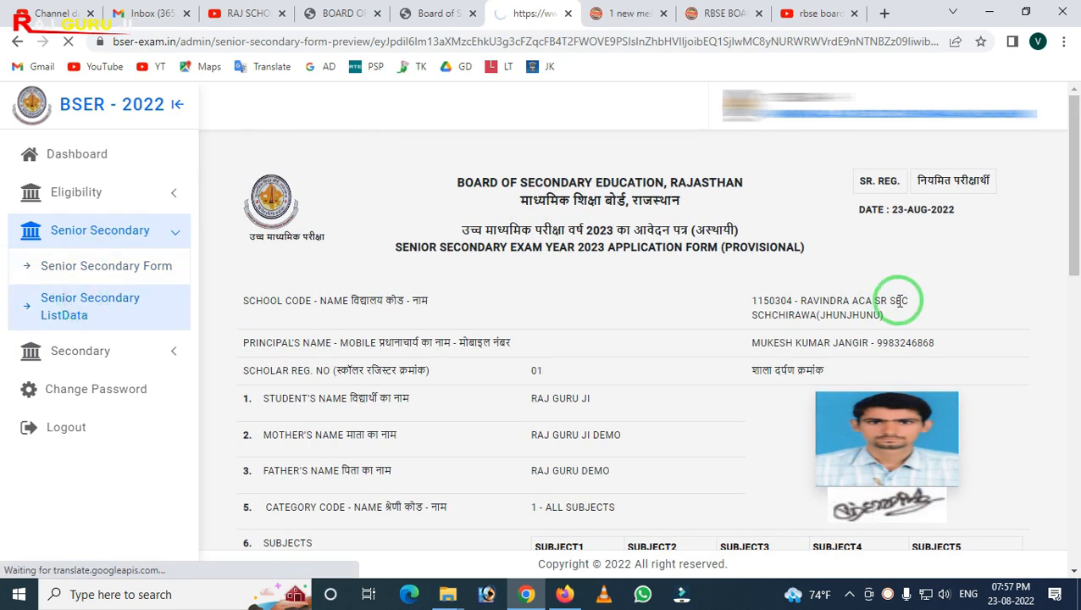
{"action": "left_click", "coordinate": [112, 313]}
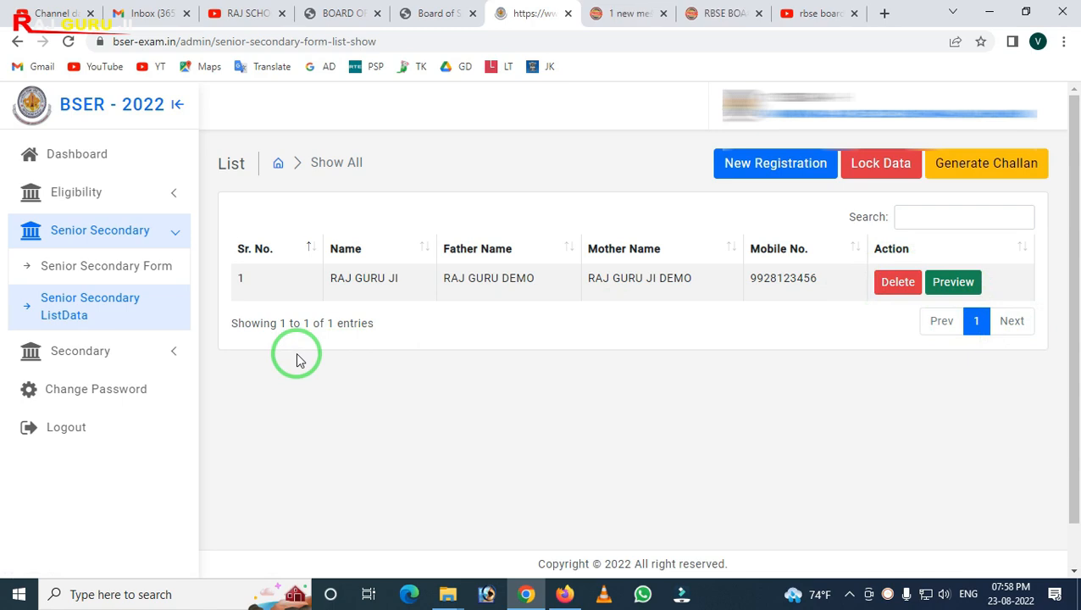
Delete the submitted student's record from the Senior Secondary list data
{"action": "mouse_move", "coordinate": [206, 252]}
{"action": "left_mouse_down"}
{"action": "mouse_move", "coordinate": [247, 360]}
{"action": "mouse_move", "coordinate": [1076, 361]}
{"action": "left_mouse_up"}
{"action": "right_click", "coordinate": [641, 356]}
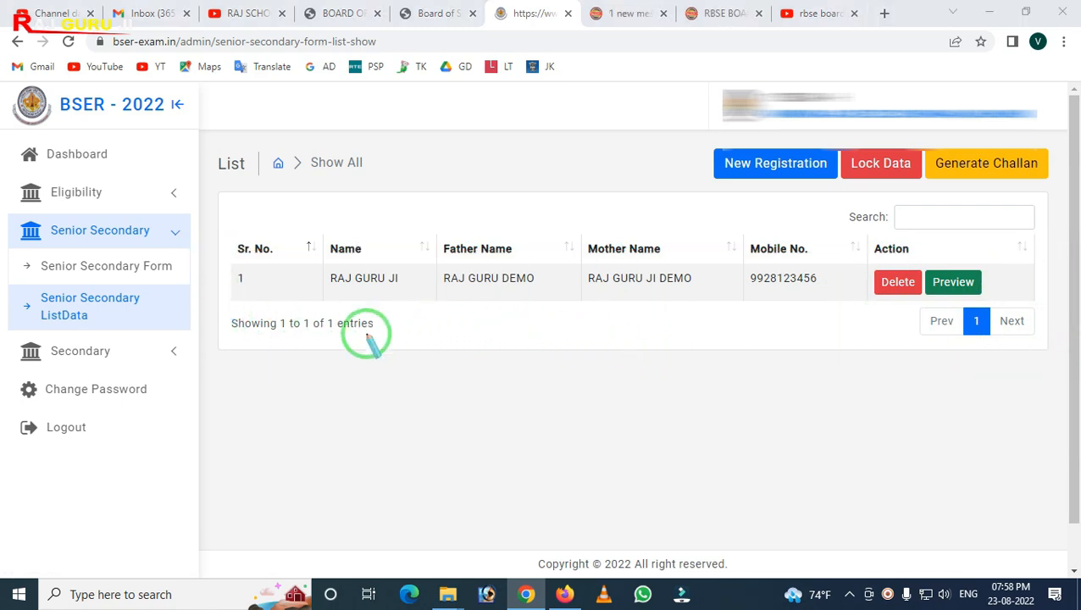
{"action": "mouse_move", "coordinate": [214, 226]}
{"action": "left_mouse_down"}
{"action": "mouse_move", "coordinate": [237, 363]}
{"action": "mouse_move", "coordinate": [284, 447]}
{"action": "mouse_move", "coordinate": [551, 508]}
{"action": "mouse_move", "coordinate": [866, 547]}
{"action": "left_mouse_up"}
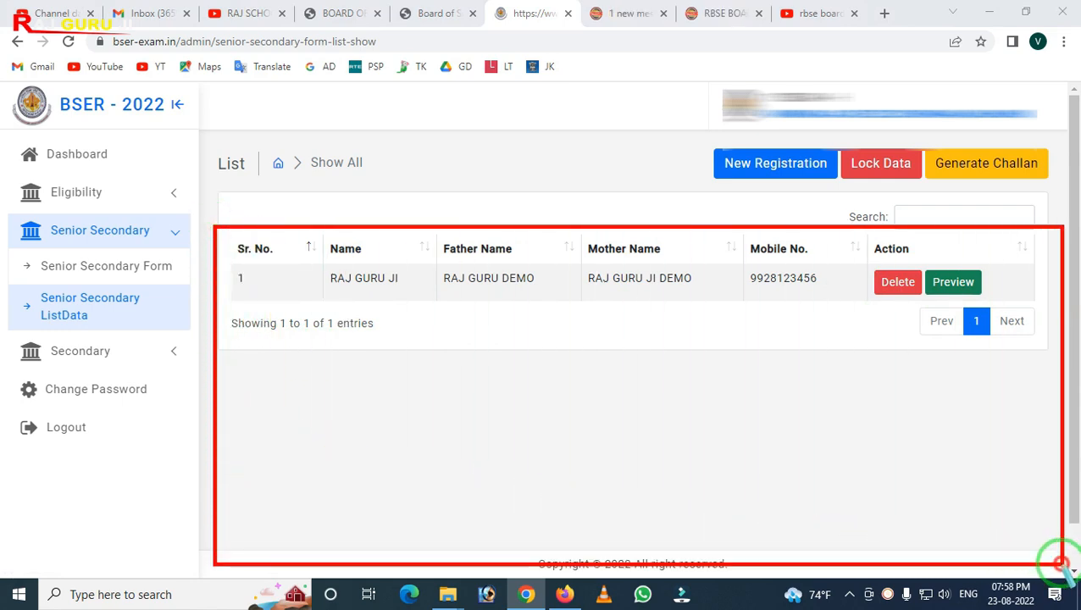
{"action": "right_click", "coordinate": [482, 426]}
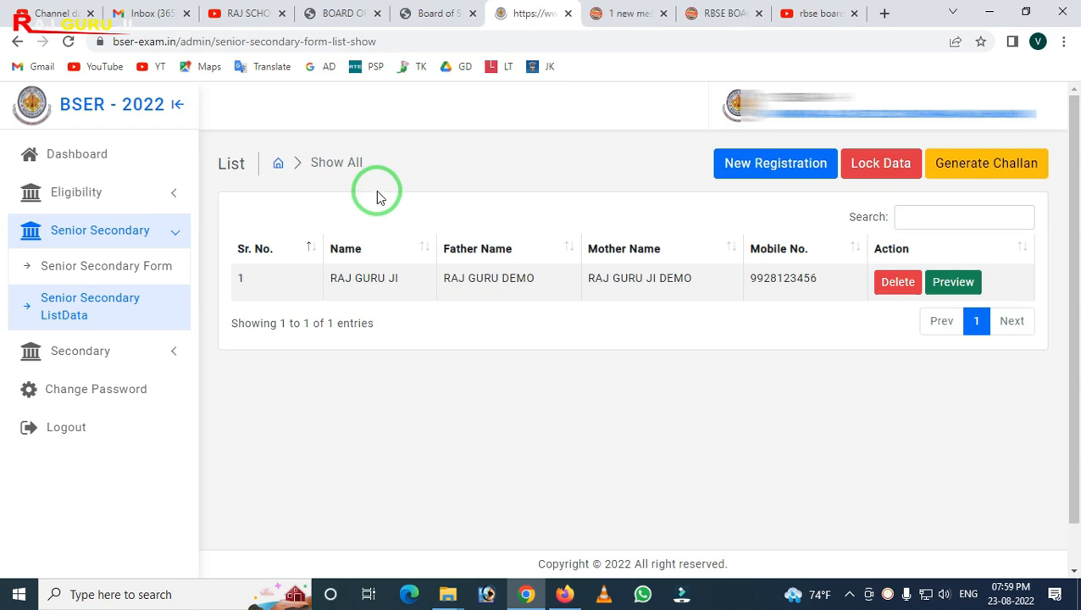
{"action": "left_click", "coordinate": [893, 288]}
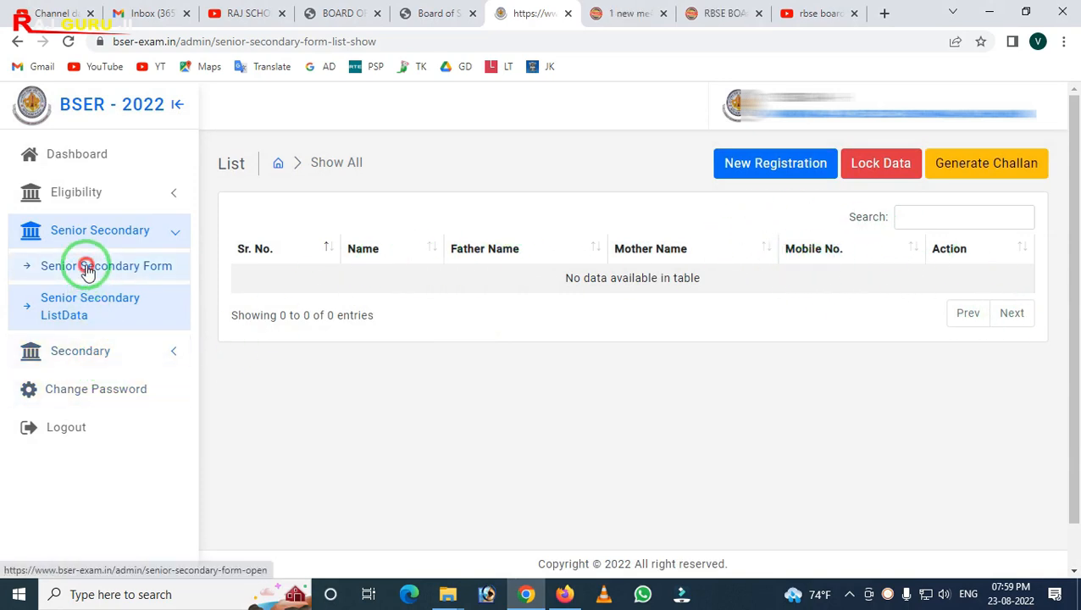
Open the Secondary examination application form
{"action": "left_click", "coordinate": [93, 223]}
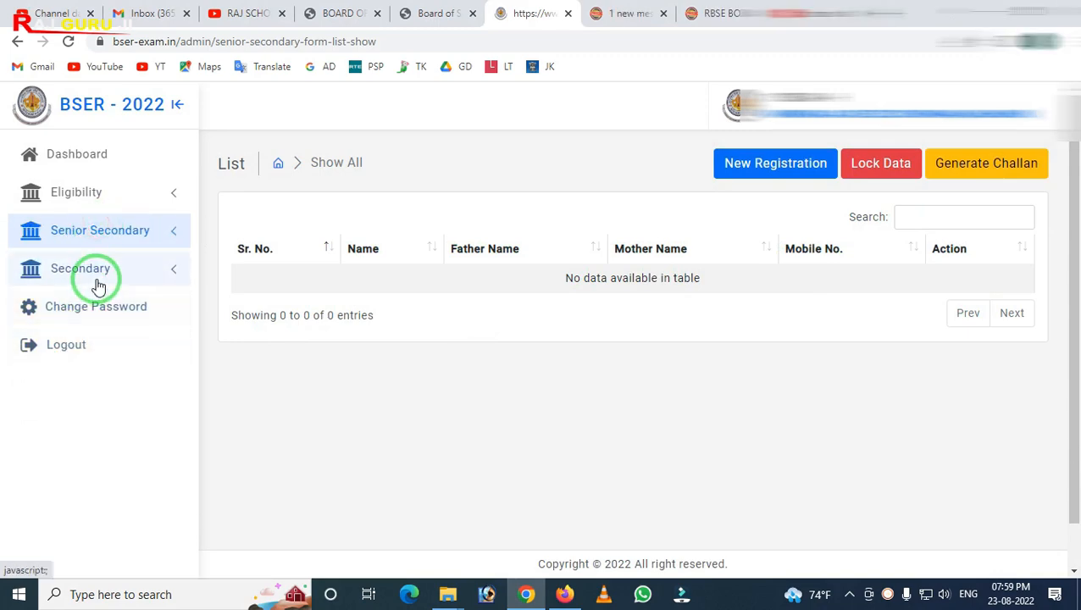
{"action": "left_click", "coordinate": [97, 282]}
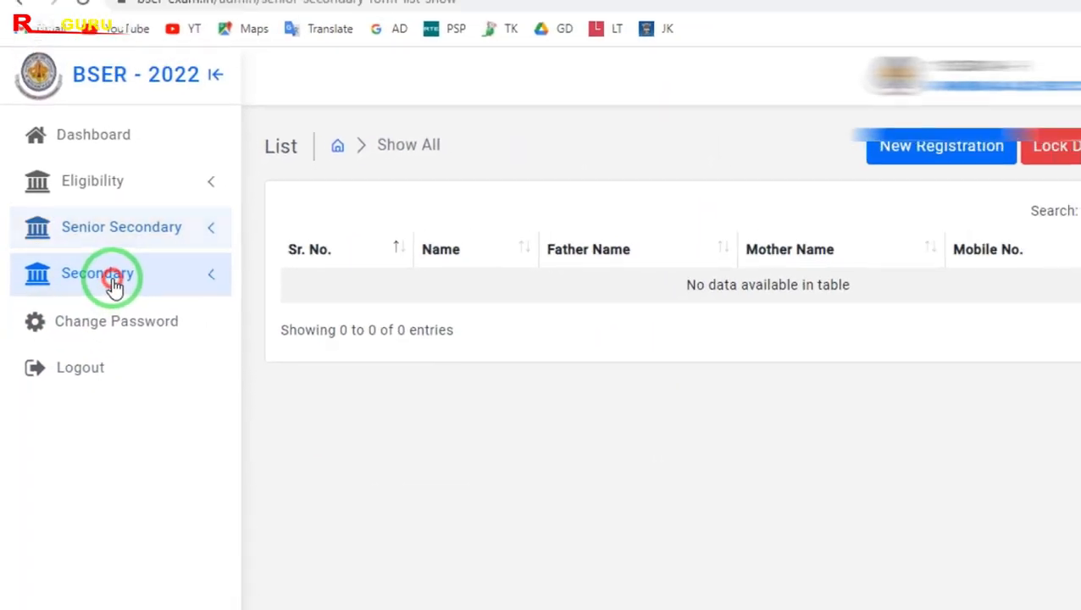
{"action": "left_click", "coordinate": [101, 311]}
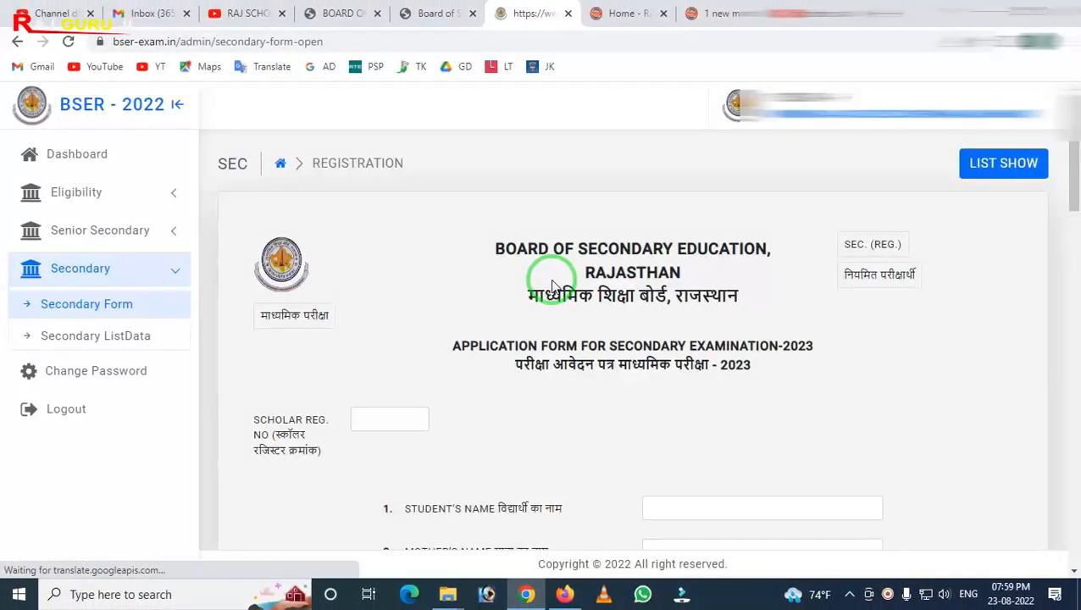
{"action": "scroll", "coordinate": [556, 287], "scroll_direction": "down", "scroll_amount": 2}
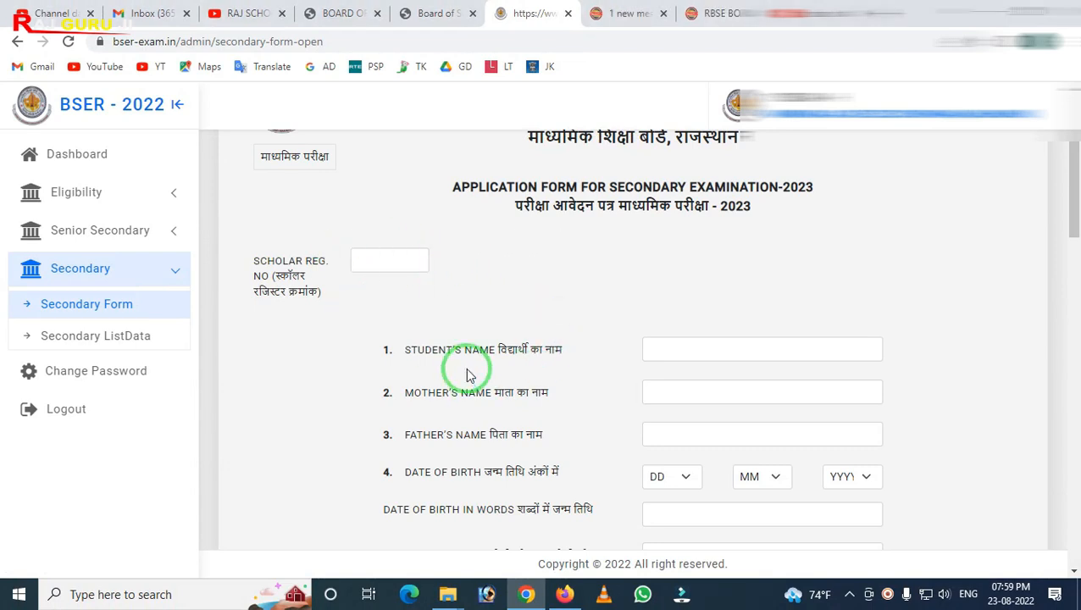
{"action": "scroll", "coordinate": [641, 330], "scroll_direction": "down", "scroll_amount": 2}
{"action": "mouse_move", "coordinate": [319, 286]}
{"action": "left_mouse_down"}
{"action": "mouse_move", "coordinate": [360, 319]}
{"action": "mouse_move", "coordinate": [955, 362]}
{"action": "left_mouse_up"}
{"action": "right_click", "coordinate": [808, 331]}
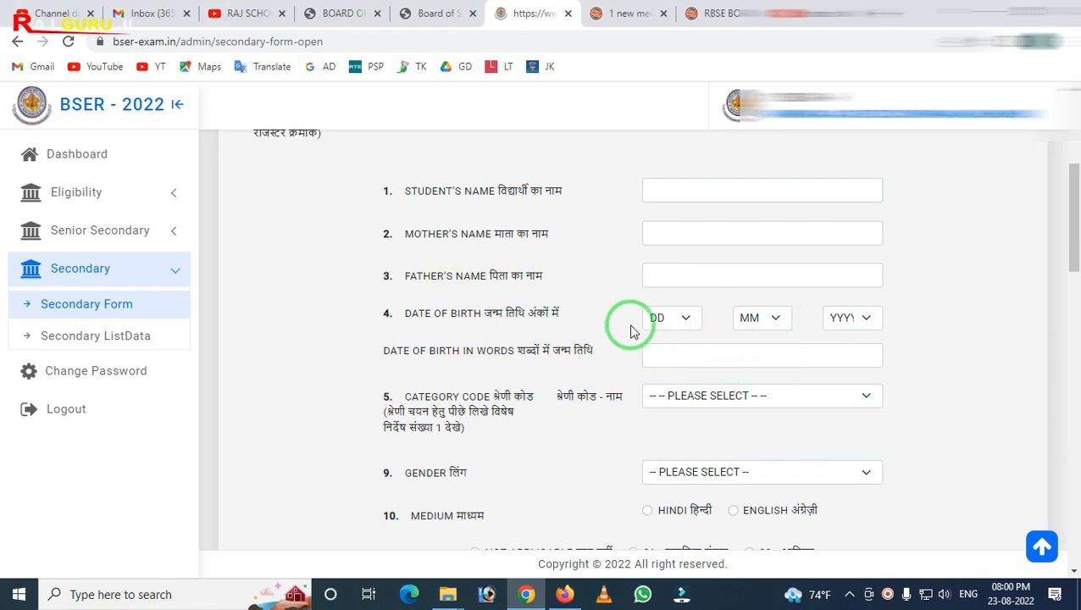
{"action": "scroll", "coordinate": [631, 331], "scroll_direction": "down", "scroll_amount": 1}
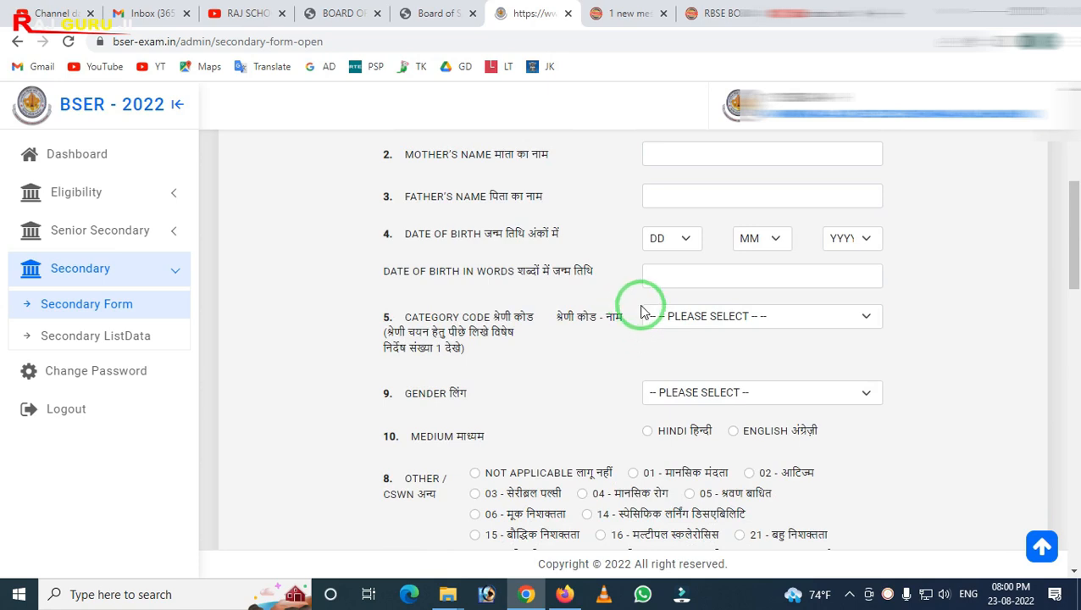
Set the date of birth to 02 April 1954
{"action": "left_click", "coordinate": [683, 239]}
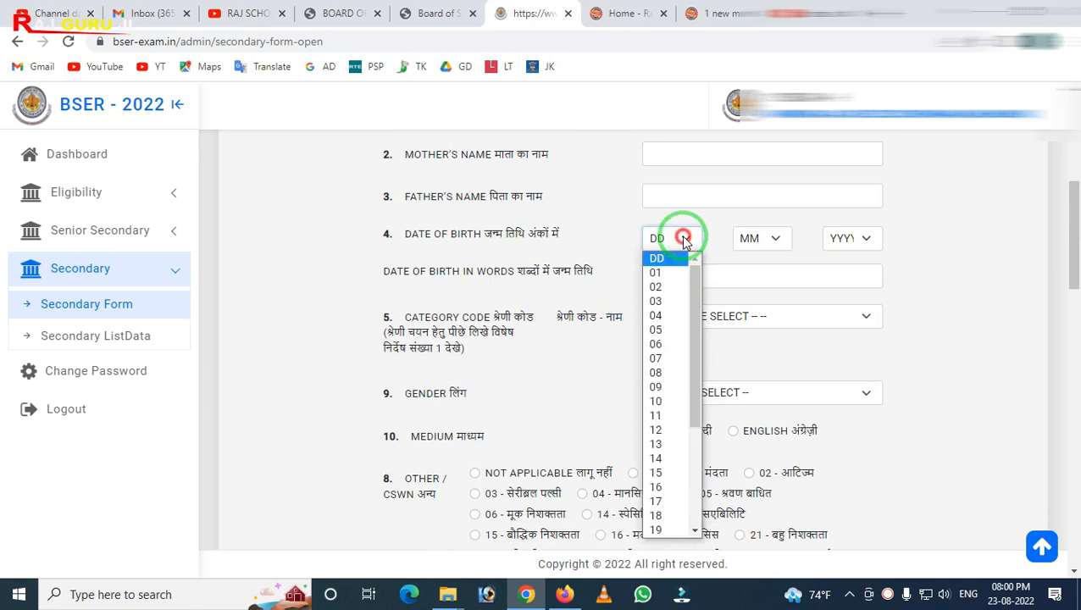
{"action": "left_click", "coordinate": [657, 288]}
{"action": "left_click", "coordinate": [742, 241]}
{"action": "left_click", "coordinate": [755, 314]}
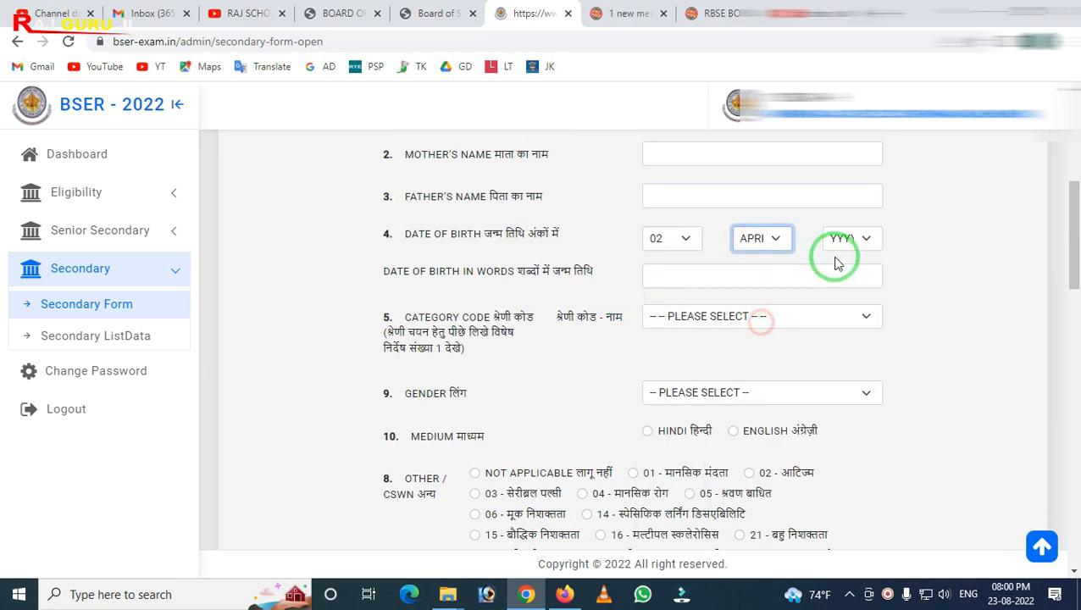
{"action": "left_click", "coordinate": [842, 240]}
{"action": "left_click", "coordinate": [846, 332]}
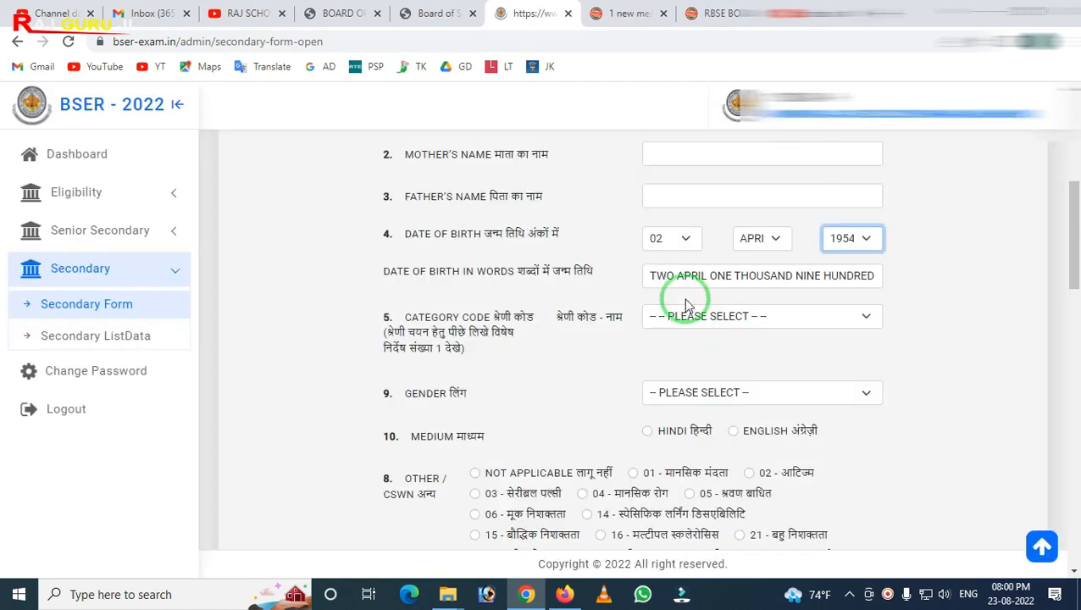
{"action": "mouse_move", "coordinate": [623, 262]}
{"action": "left_mouse_down"}
{"action": "mouse_move", "coordinate": [659, 292]}
{"action": "mouse_move", "coordinate": [916, 297]}
{"action": "left_mouse_up"}
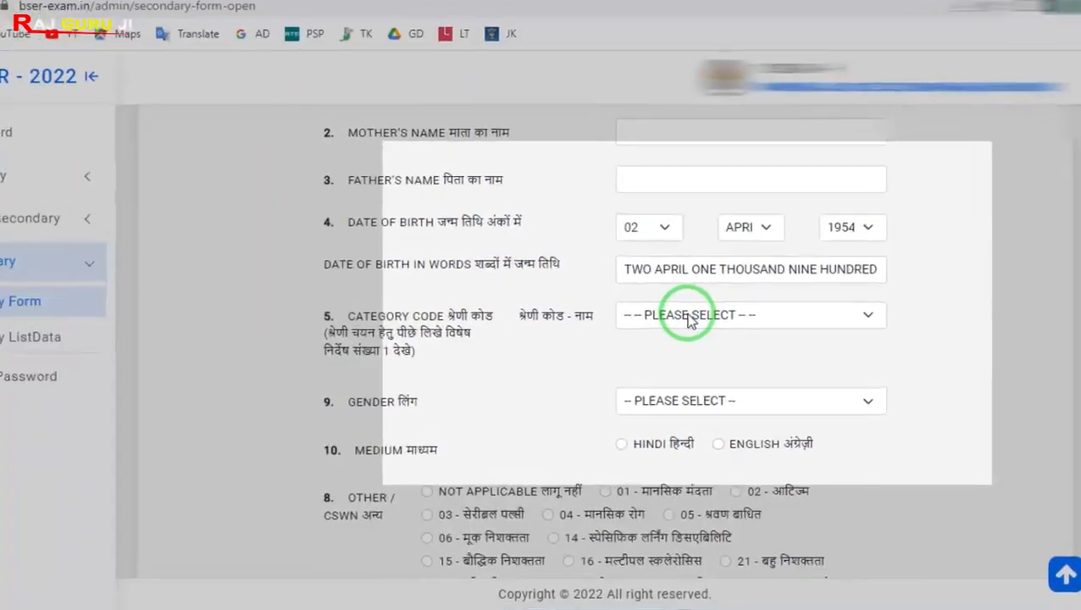
Choose category code 1 - ALL SUBJECTS for the exam
{"action": "left_click", "coordinate": [707, 315]}
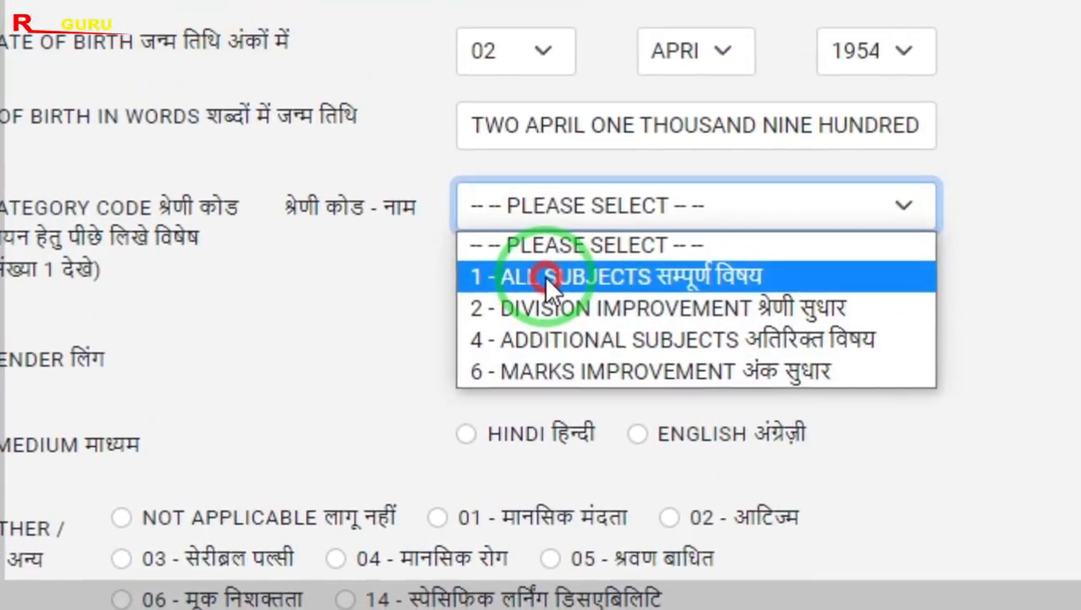
{"action": "left_click", "coordinate": [547, 256]}
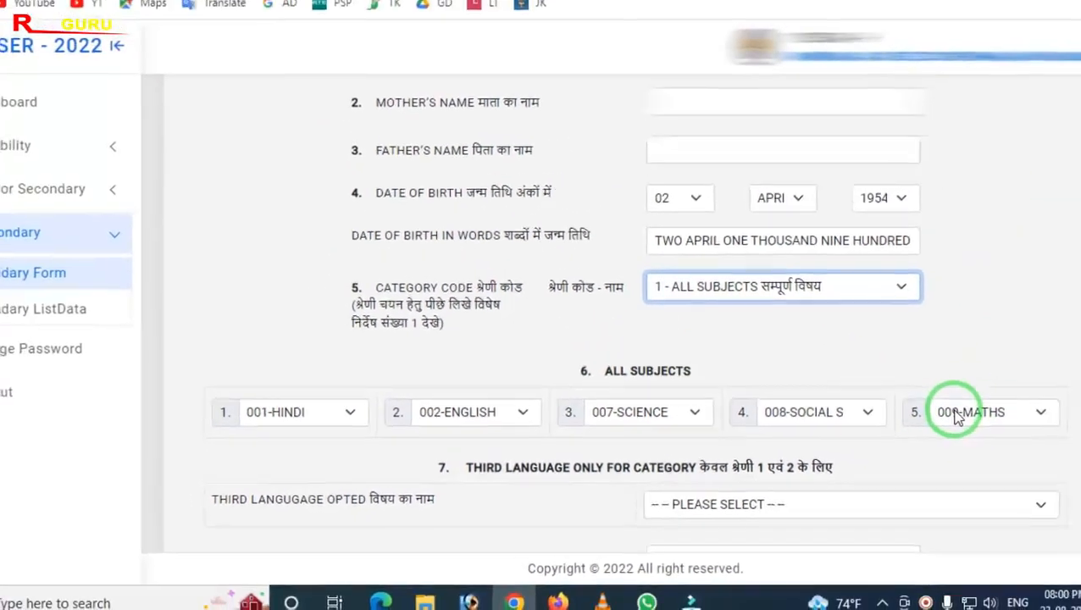
{"action": "scroll", "coordinate": [644, 400], "scroll_direction": "down", "scroll_amount": 1}
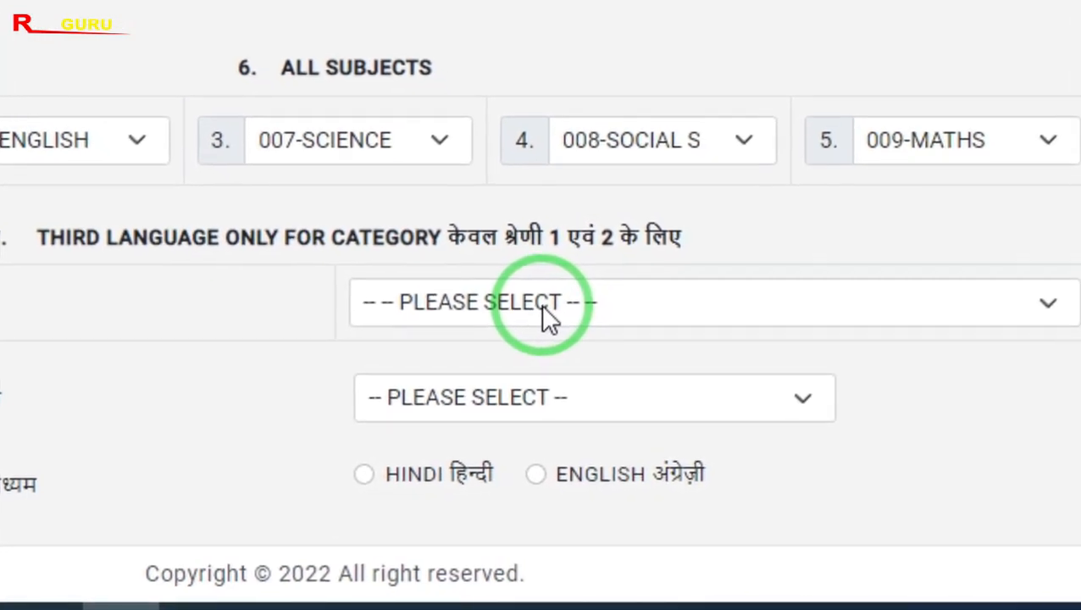
Select 071 - SANSKRIT as the third language
{"action": "left_click", "coordinate": [547, 318]}
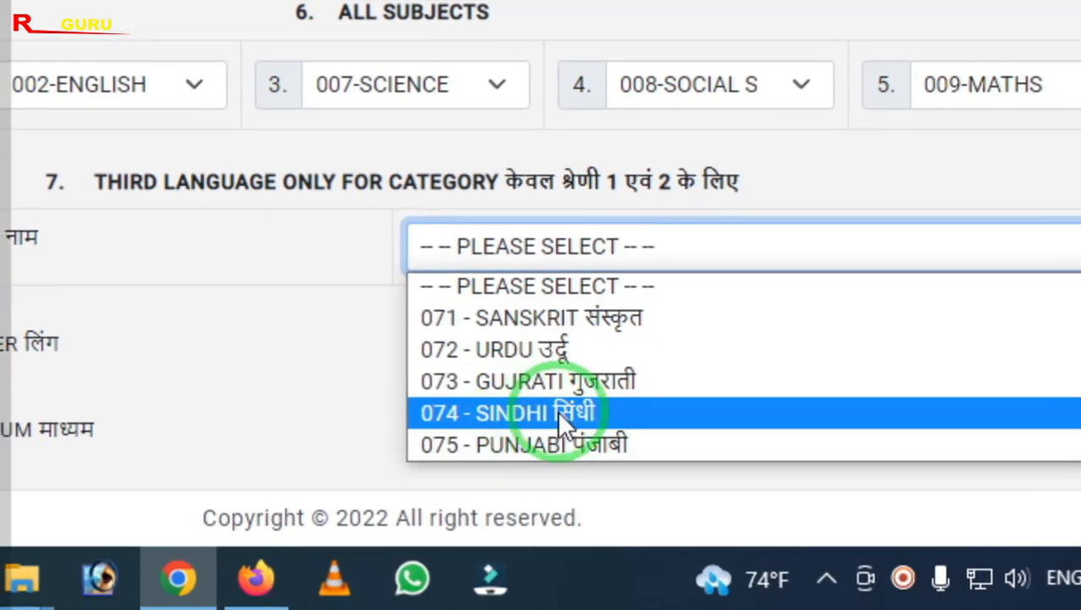
{"action": "left_click", "coordinate": [543, 319]}
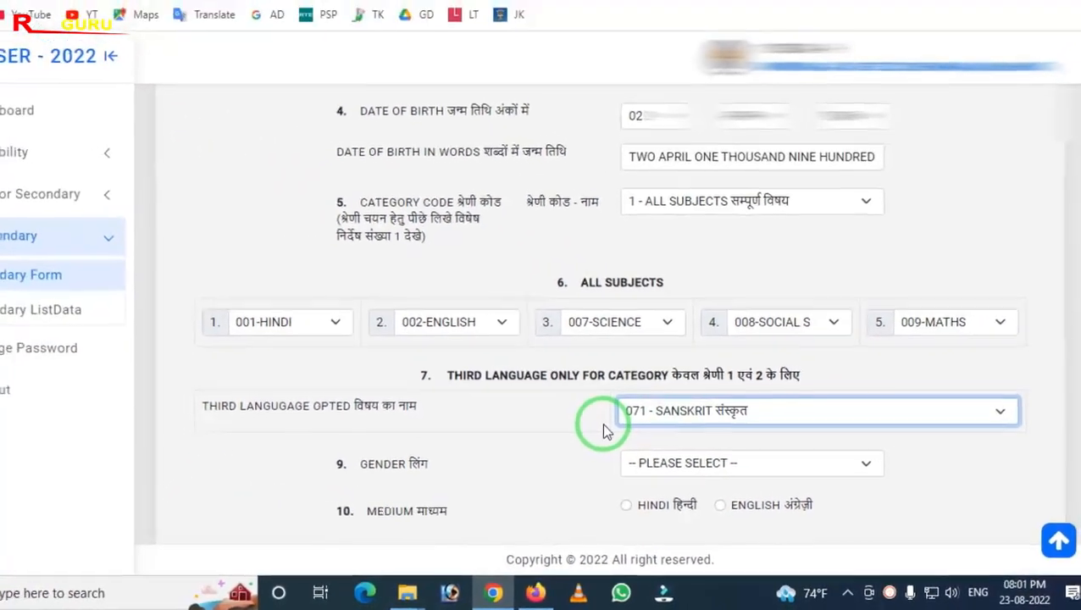
{"action": "scroll", "coordinate": [603, 431], "scroll_direction": "down", "scroll_amount": 2}
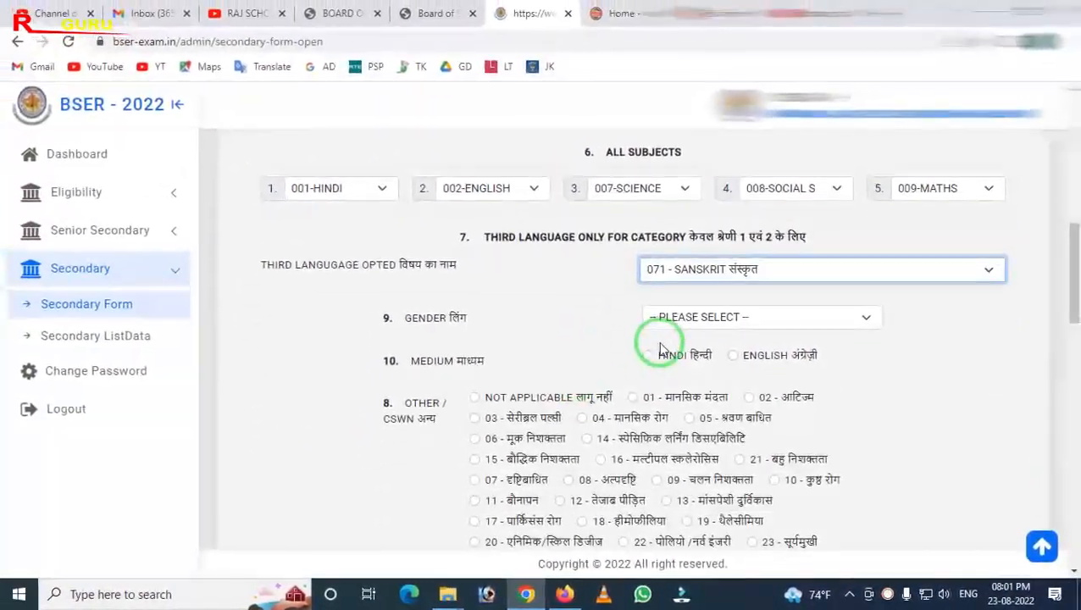
Set the gender to 01-MALE
{"action": "left_click", "coordinate": [688, 315]}
{"action": "left_click", "coordinate": [687, 352]}
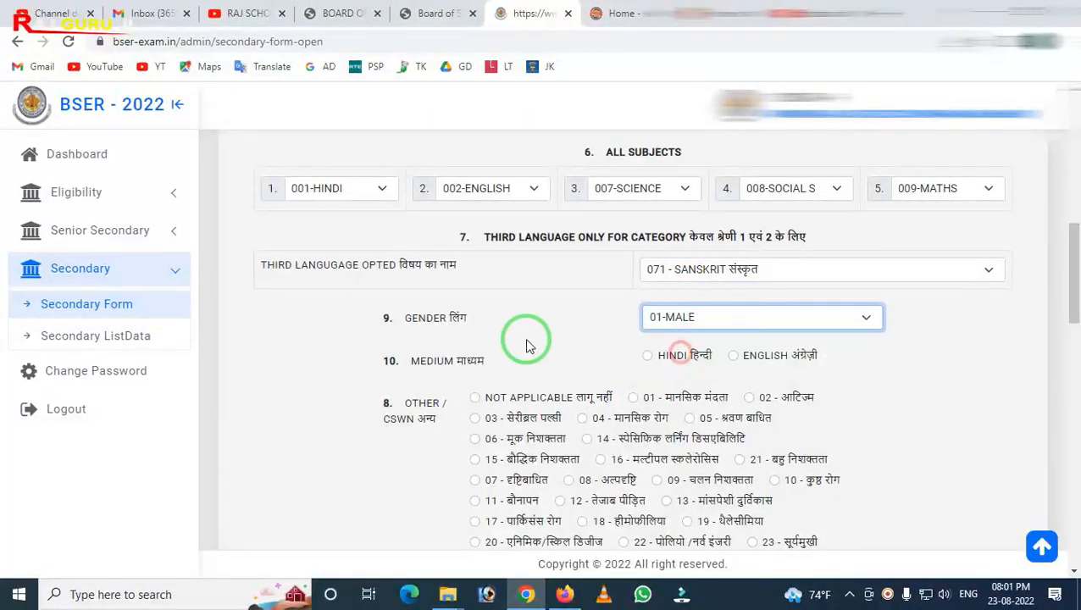
{"action": "scroll", "coordinate": [641, 388], "scroll_direction": "down", "scroll_amount": 1}
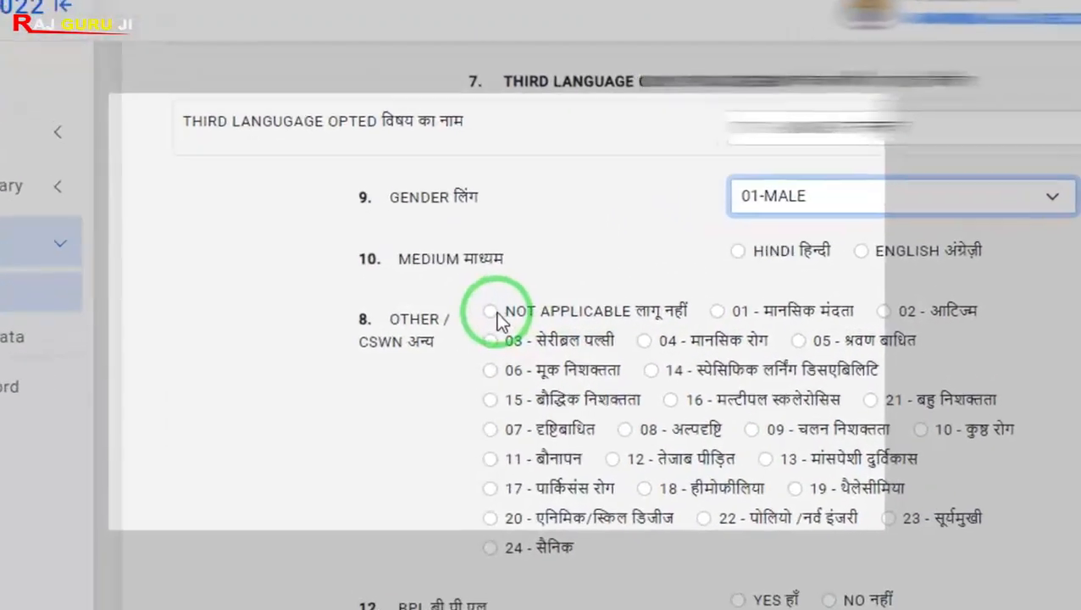
Mark the Other / CSWN option as Not Applicable
{"action": "left_click", "coordinate": [475, 317]}
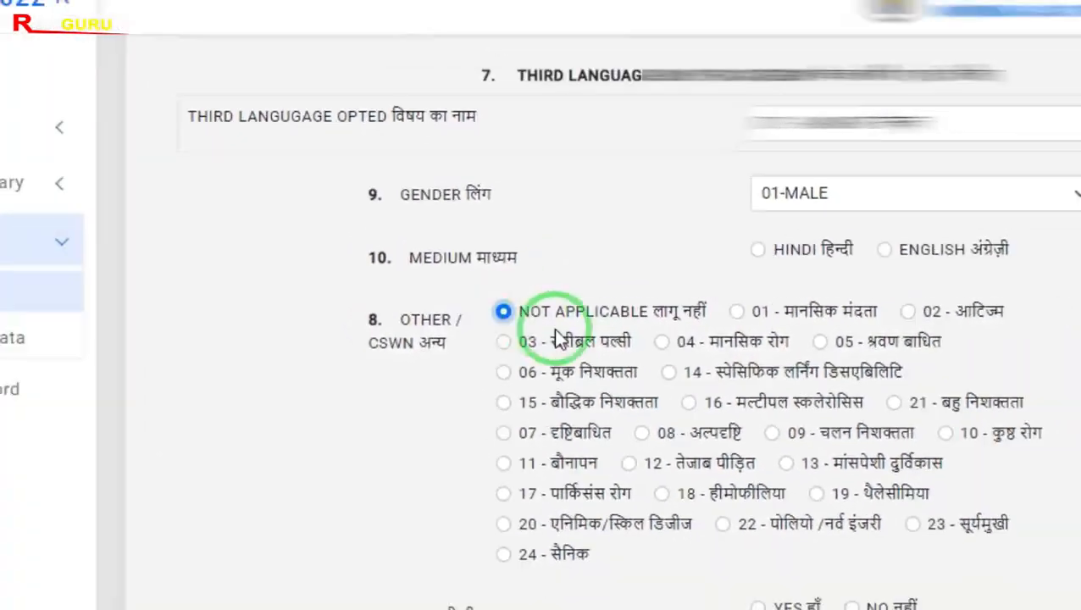
{"action": "scroll", "coordinate": [533, 356], "scroll_direction": "down", "scroll_amount": 4}
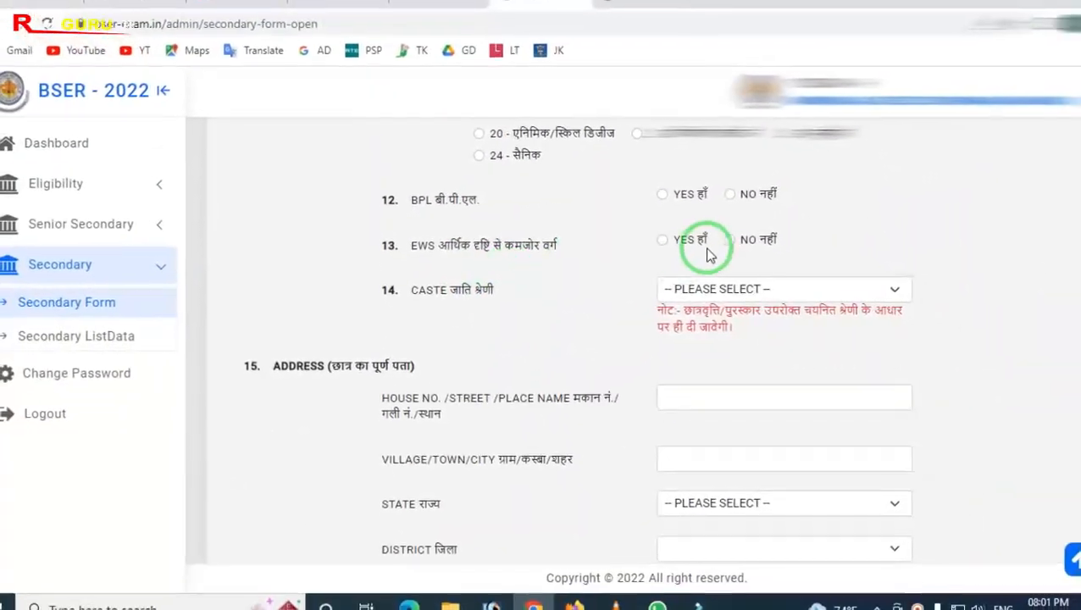
Answer No for both the BPL and EWS questions
{"action": "left_click", "coordinate": [732, 196]}
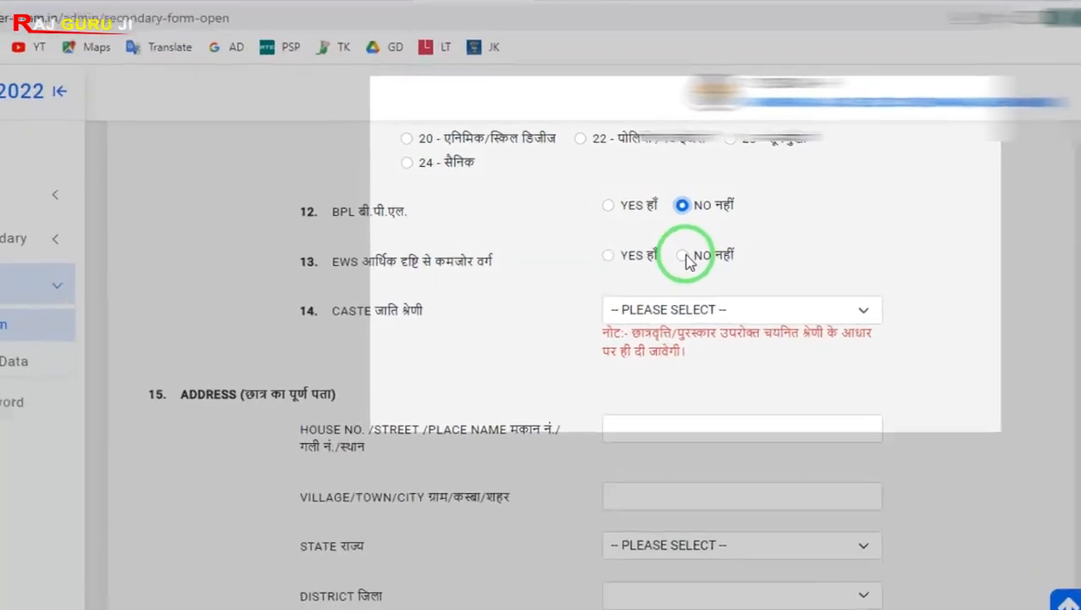
{"action": "left_click", "coordinate": [712, 246]}
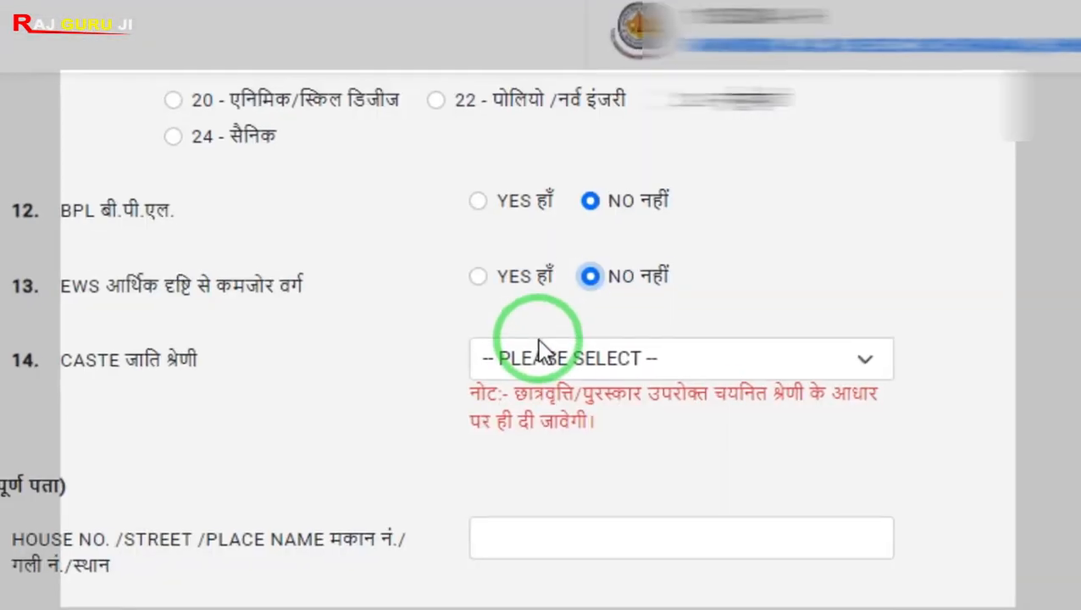
Set the caste category to OBC
{"action": "left_click", "coordinate": [540, 350]}
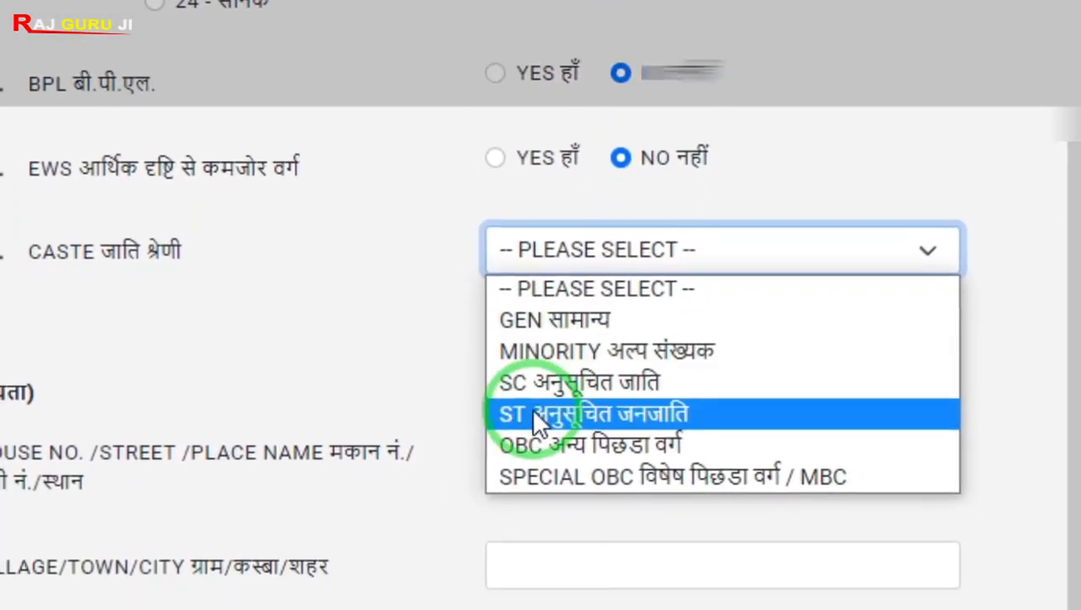
{"action": "left_click", "coordinate": [546, 446]}
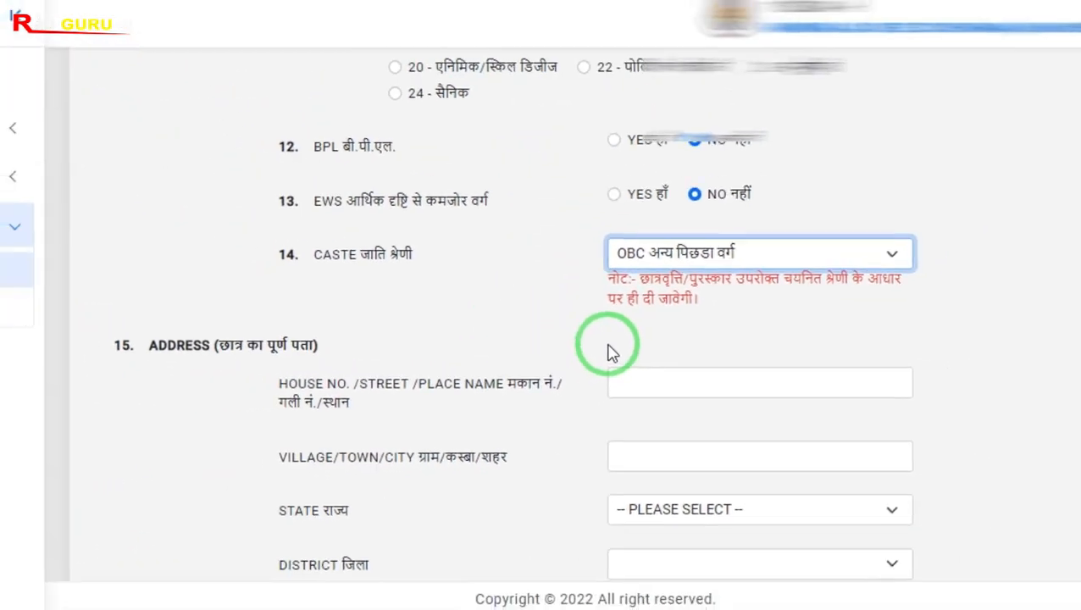
Examine the previous academic details table with its year, roll number, result and school fields
{"action": "scroll", "coordinate": [568, 331], "scroll_direction": "down", "scroll_amount": 6}
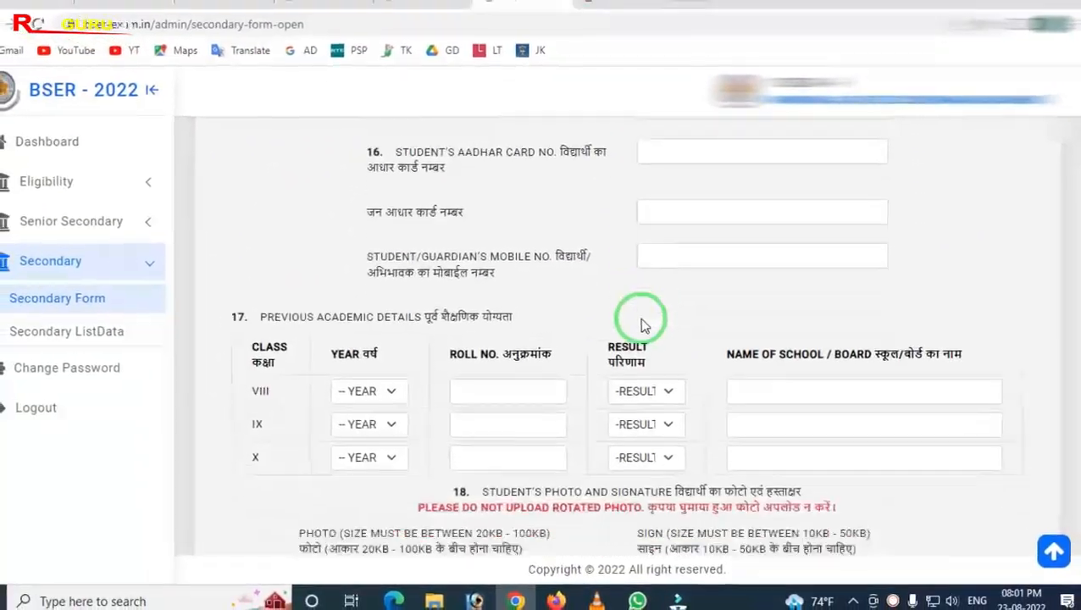
{"action": "scroll", "coordinate": [642, 320], "scroll_direction": "down", "scroll_amount": 1}
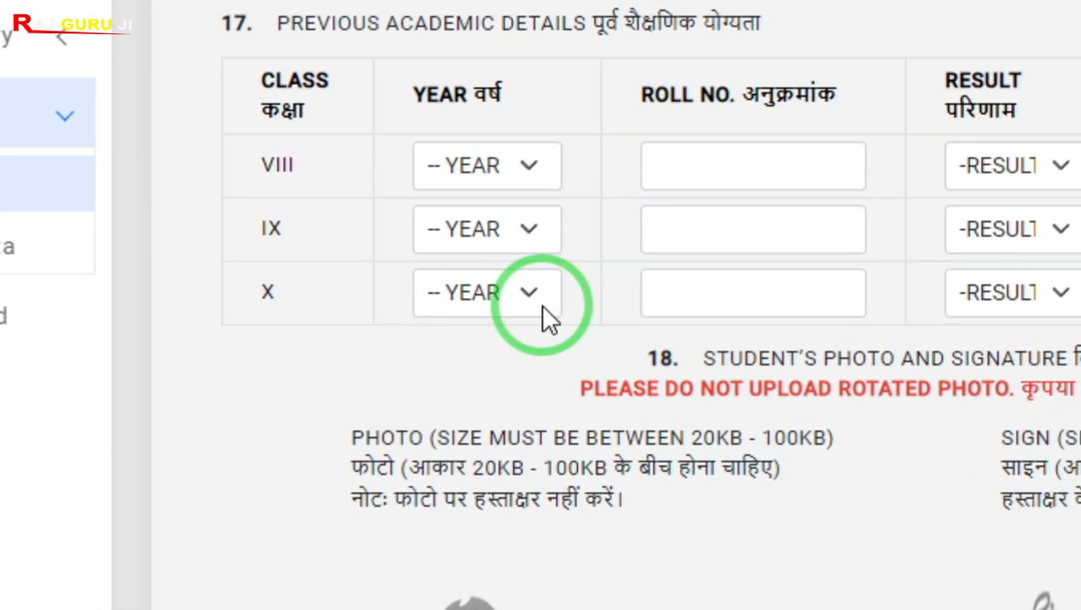
{"action": "left_click", "coordinate": [518, 287]}
{"action": "left_click", "coordinate": [374, 352]}
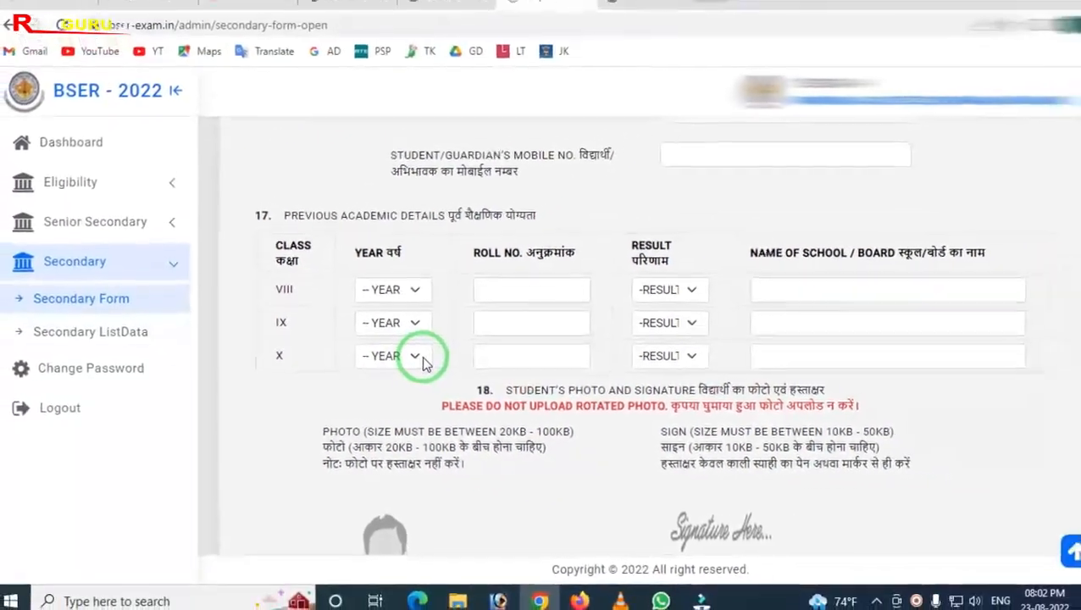
{"action": "scroll", "coordinate": [417, 364], "scroll_direction": "down", "scroll_amount": 2}
{"action": "scroll", "coordinate": [700, 273], "scroll_direction": "up", "scroll_amount": 1}
{"action": "left_click_drag", "start_coordinate": [476, 185], "coordinate": [546, 302]}
{"action": "mouse_move", "coordinate": [594, 146]}
{"action": "left_mouse_down"}
{"action": "mouse_move", "coordinate": [648, 315]}
{"action": "mouse_move", "coordinate": [710, 367]}
{"action": "left_mouse_up"}
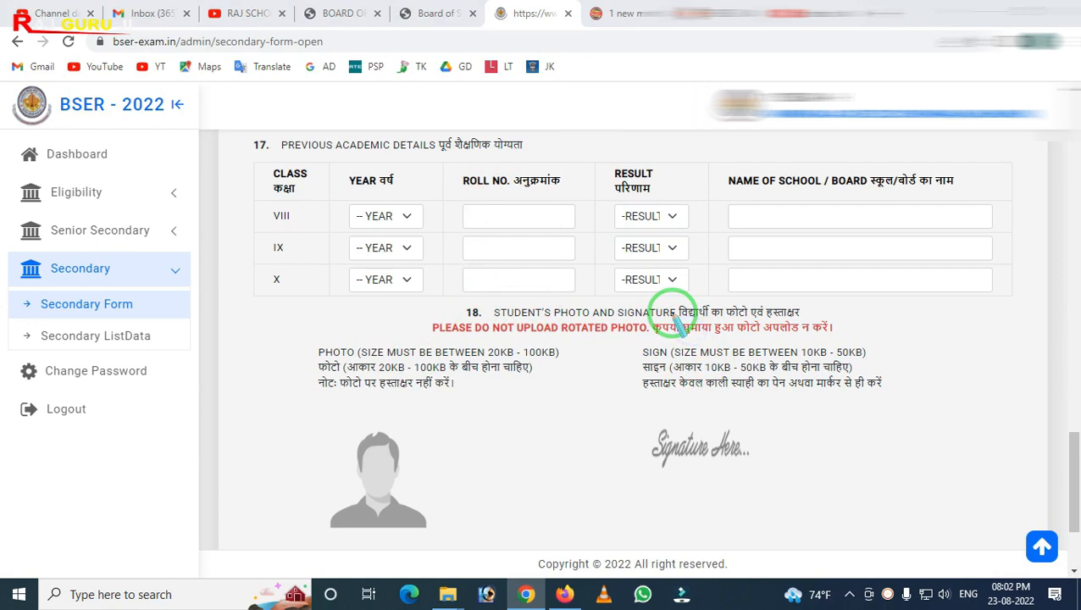
{"action": "left_click", "coordinate": [669, 217]}
{"action": "left_click", "coordinate": [755, 251]}
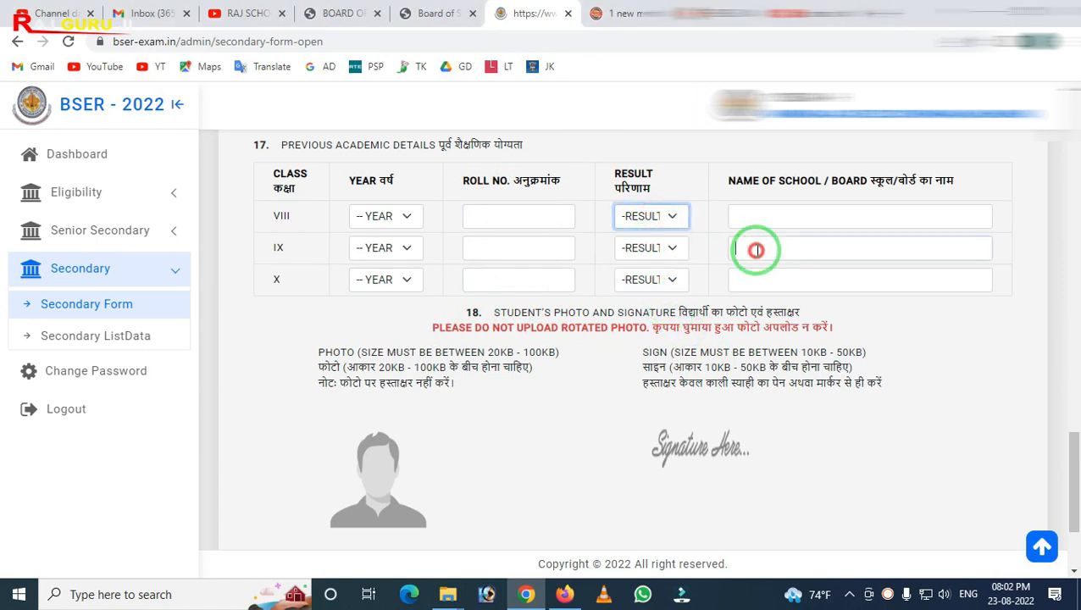
{"action": "mouse_move", "coordinate": [720, 176]}
{"action": "left_mouse_down"}
{"action": "mouse_move", "coordinate": [780, 322]}
{"action": "mouse_move", "coordinate": [1010, 307]}
{"action": "left_mouse_up"}
{"action": "left_click", "coordinate": [805, 252]}
{"action": "mouse_move", "coordinate": [713, 246]}
{"action": "left_mouse_down"}
{"action": "mouse_move", "coordinate": [778, 335]}
{"action": "mouse_move", "coordinate": [929, 333]}
{"action": "left_mouse_up"}
{"action": "key", "text": "Escape"}
{"action": "left_click", "coordinate": [770, 278]}
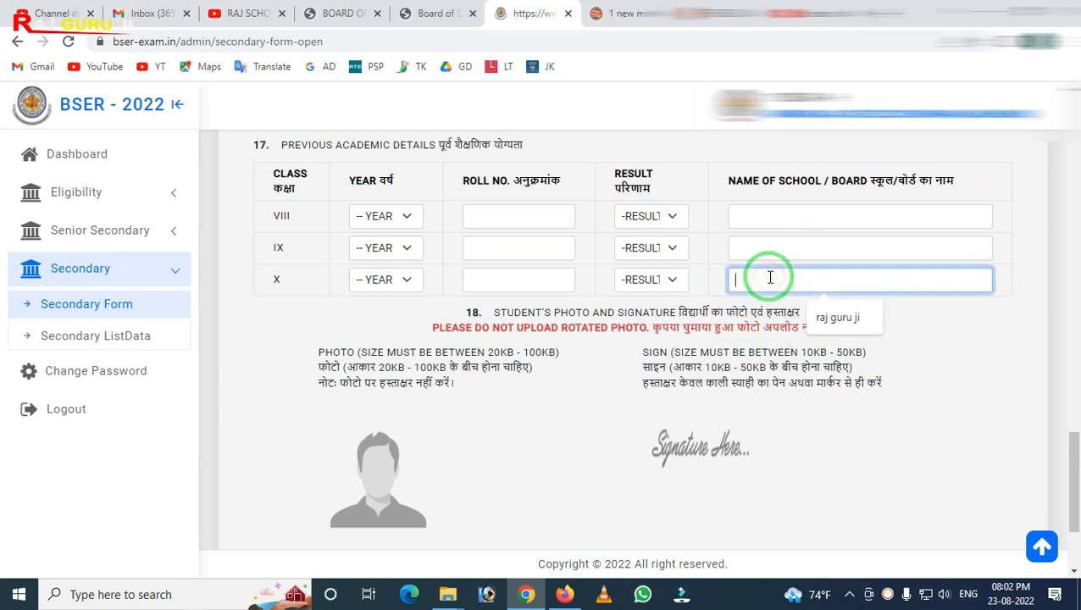
{"action": "left_click", "coordinate": [550, 398]}
{"action": "scroll", "coordinate": [545, 396], "scroll_direction": "down", "scroll_amount": 2}
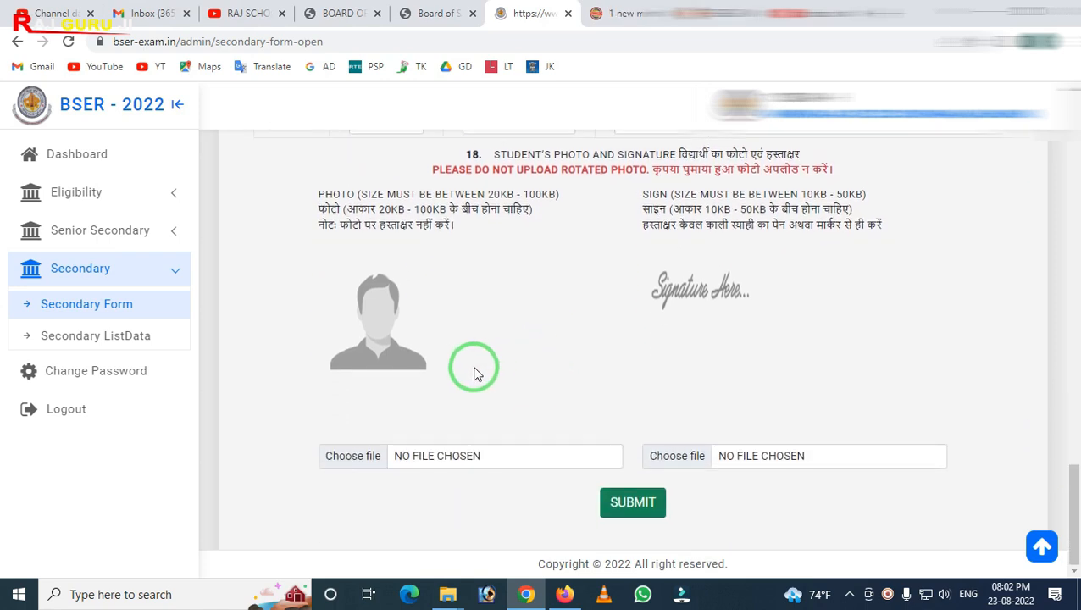
Examine the student photo and signature upload area
{"action": "mouse_move", "coordinate": [309, 264]}
{"action": "left_mouse_down"}
{"action": "mouse_move", "coordinate": [424, 417]}
{"action": "mouse_move", "coordinate": [490, 420]}
{"action": "left_mouse_up"}
{"action": "left_click_drag", "start_coordinate": [600, 230], "coordinate": [869, 422]}
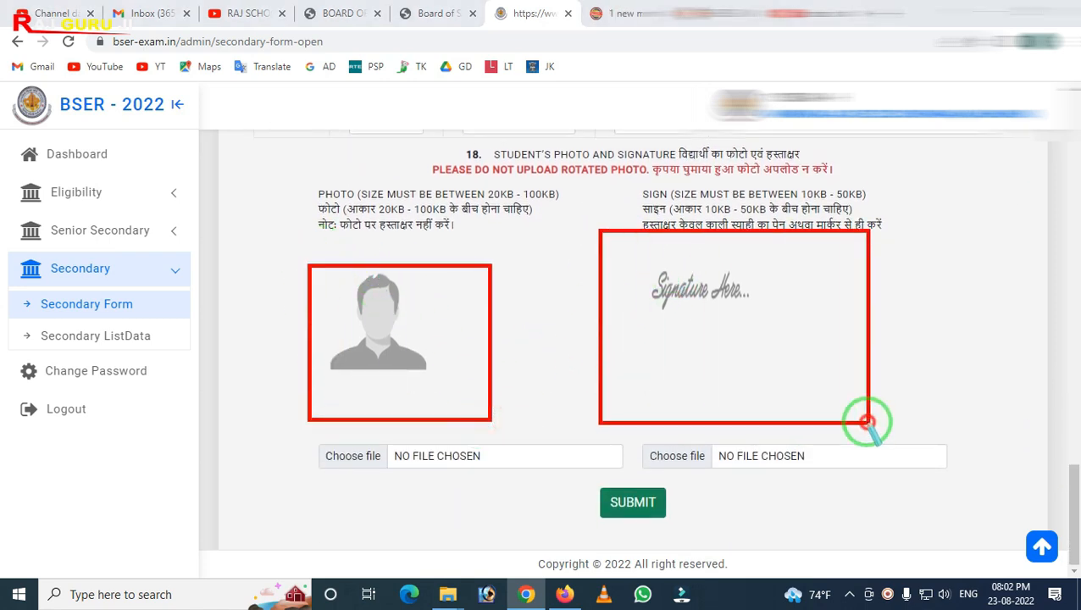
{"action": "right_click", "coordinate": [606, 356]}
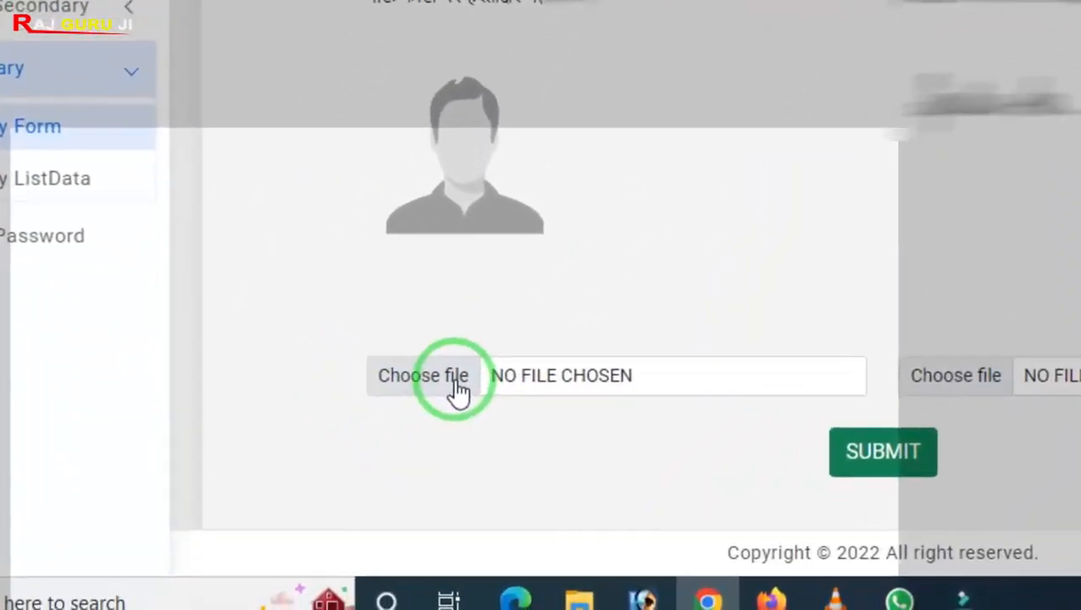
{"action": "left_click", "coordinate": [294, 503]}
{"action": "double_click", "coordinate": [194, 116]}
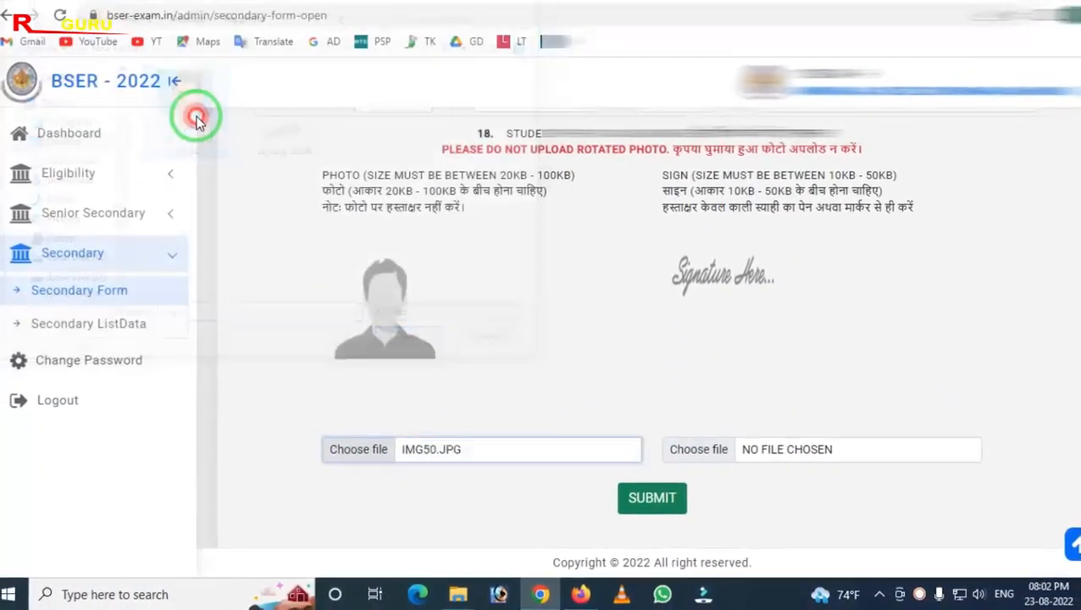
{"action": "left_click", "coordinate": [691, 453]}
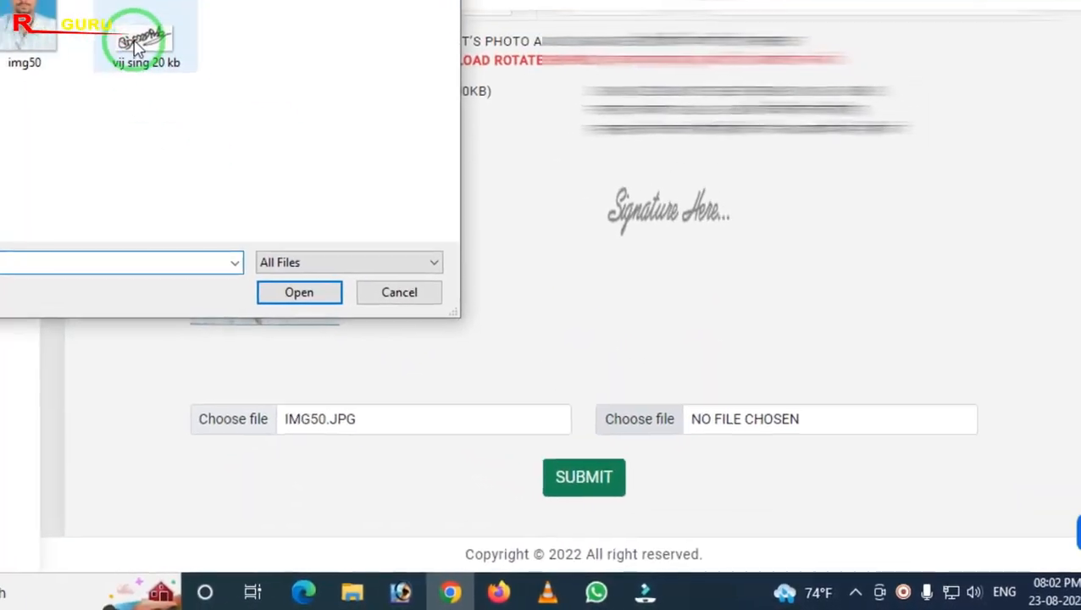
{"action": "double_click", "coordinate": [138, 46]}
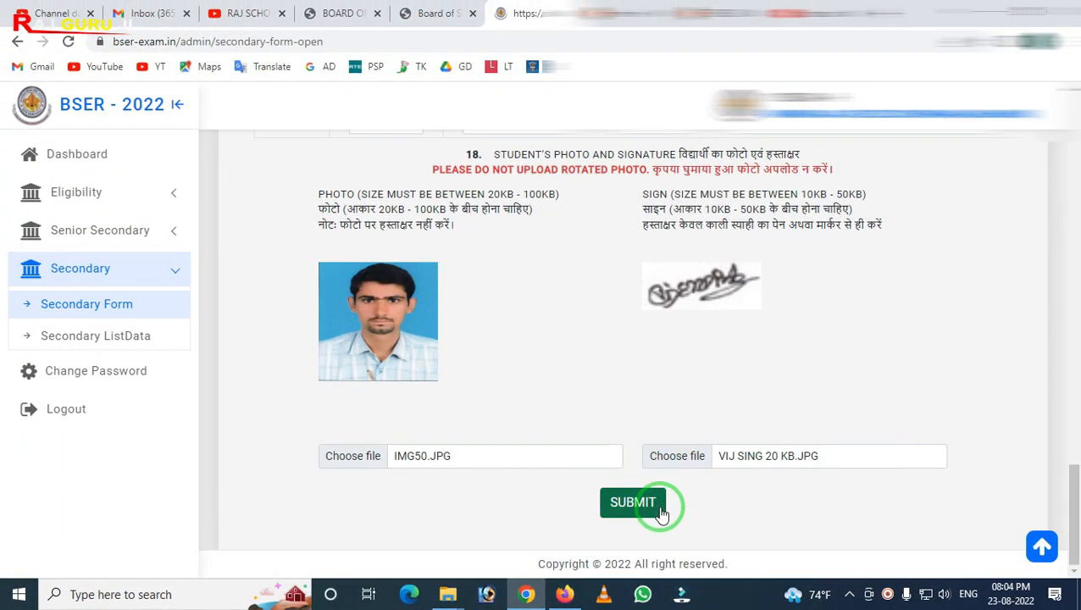
Submit the secondary examination form and decline the browser's offer to save the phone number
{"action": "left_click", "coordinate": [649, 512]}
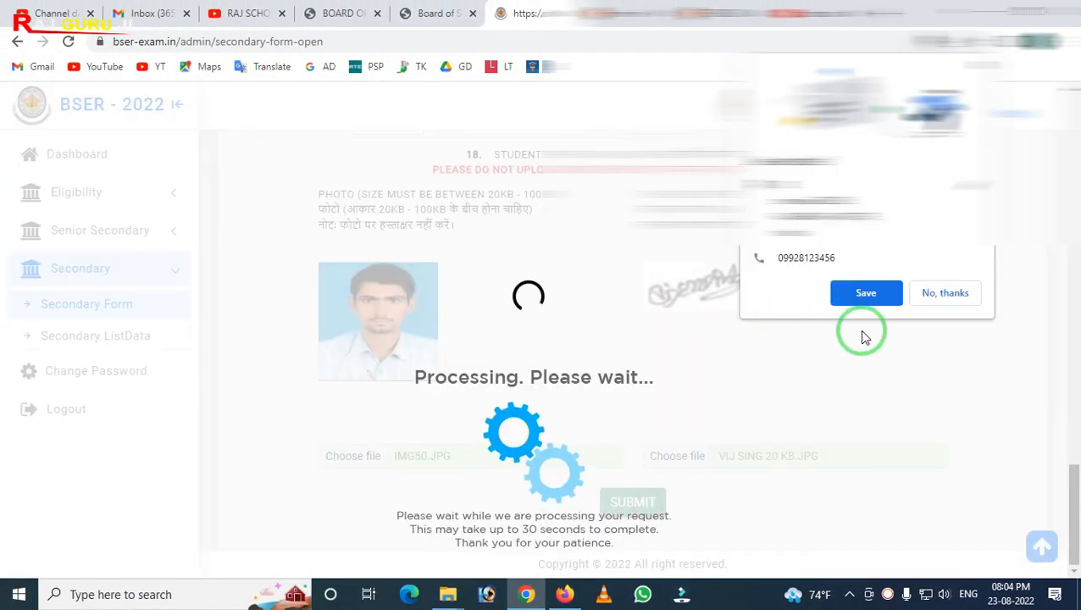
{"action": "left_click", "coordinate": [944, 294]}
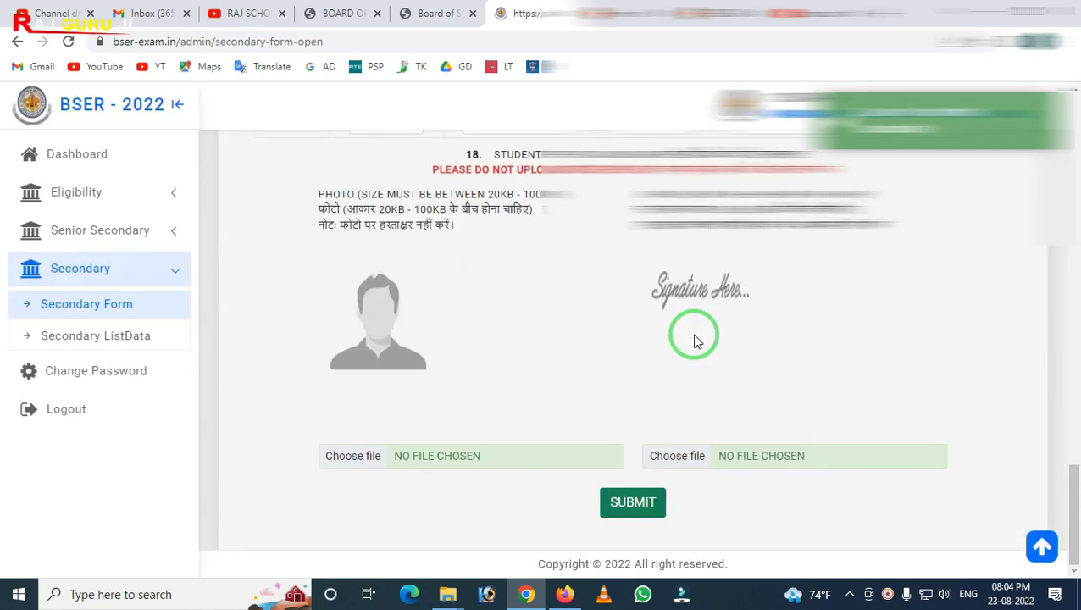
{"action": "left_click", "coordinate": [900, 140]}
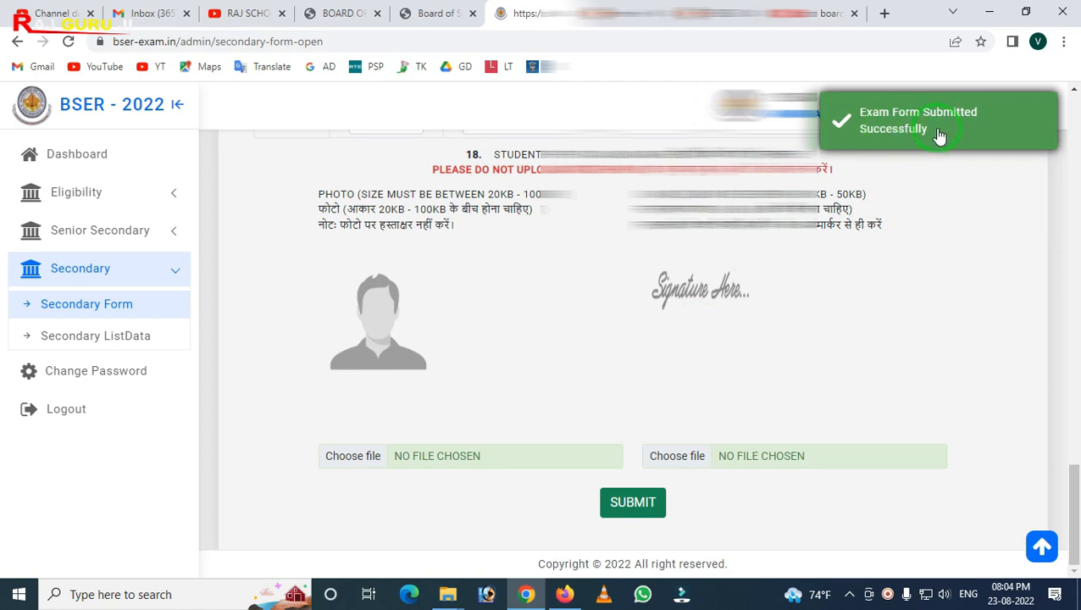
{"action": "left_click", "coordinate": [842, 323]}
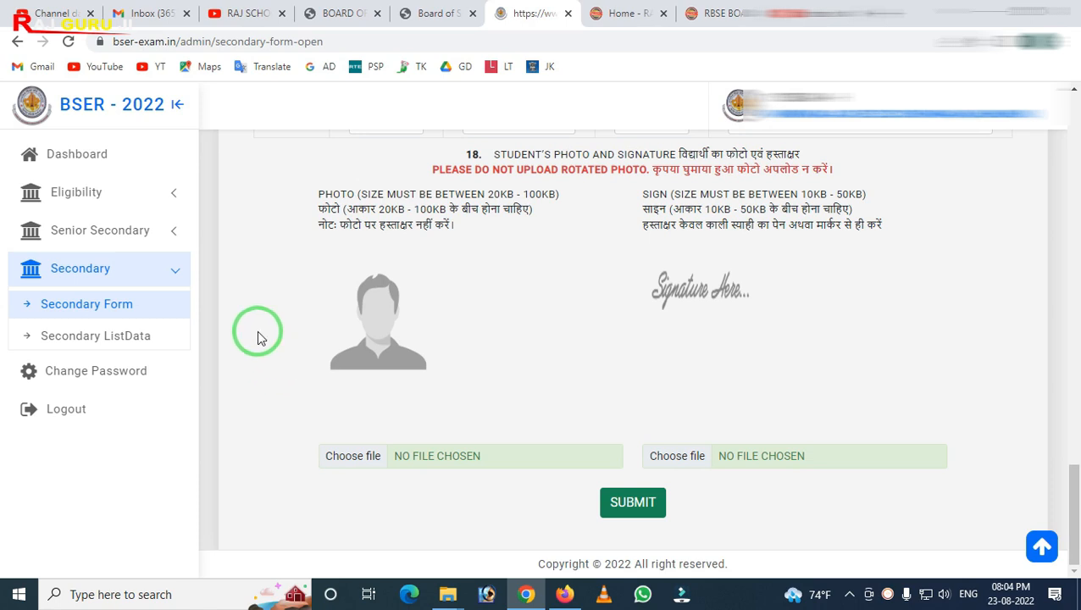
Open the secondary list data page to review the submitted student entry
{"action": "left_click", "coordinate": [91, 312]}
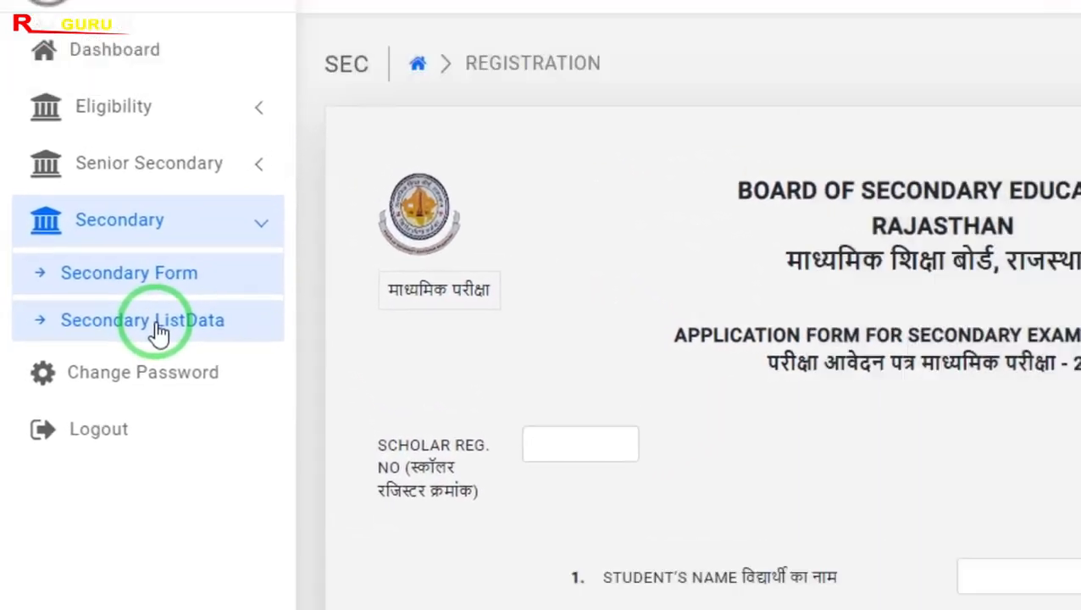
{"action": "left_click", "coordinate": [106, 339]}
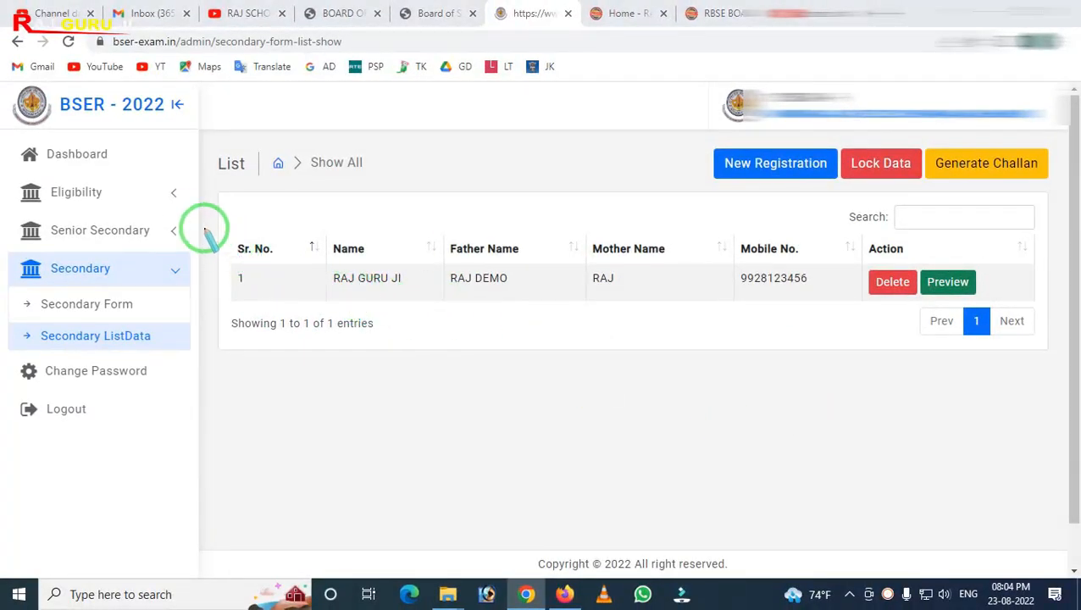
{"action": "mouse_move", "coordinate": [199, 224]}
{"action": "left_mouse_down"}
{"action": "mouse_move", "coordinate": [543, 477]}
{"action": "mouse_move", "coordinate": [1008, 454]}
{"action": "mouse_move", "coordinate": [1063, 477]}
{"action": "left_mouse_up"}
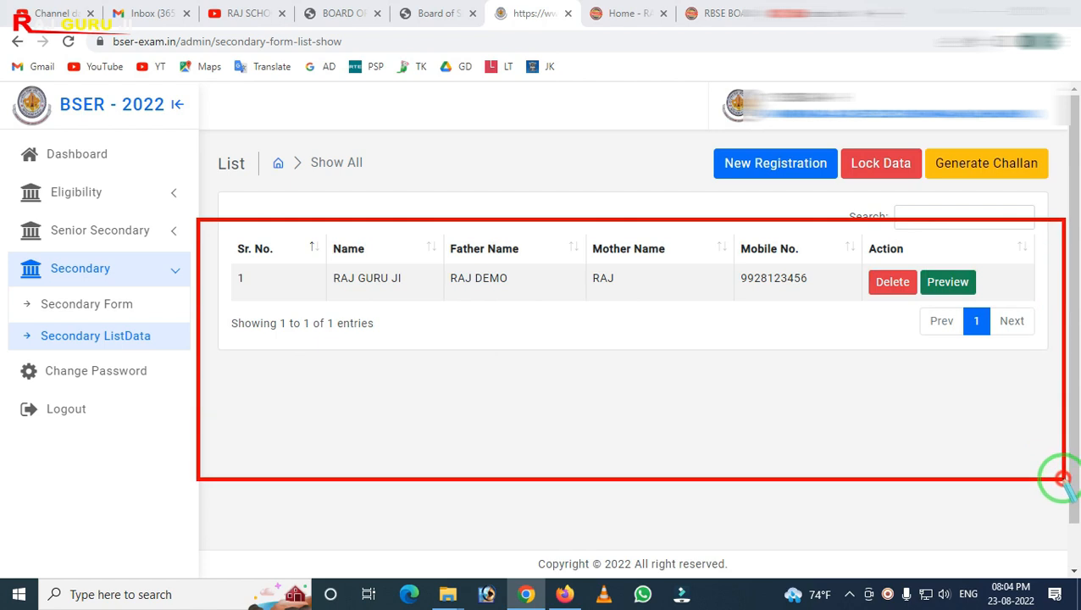
{"action": "left_click", "coordinate": [343, 316]}
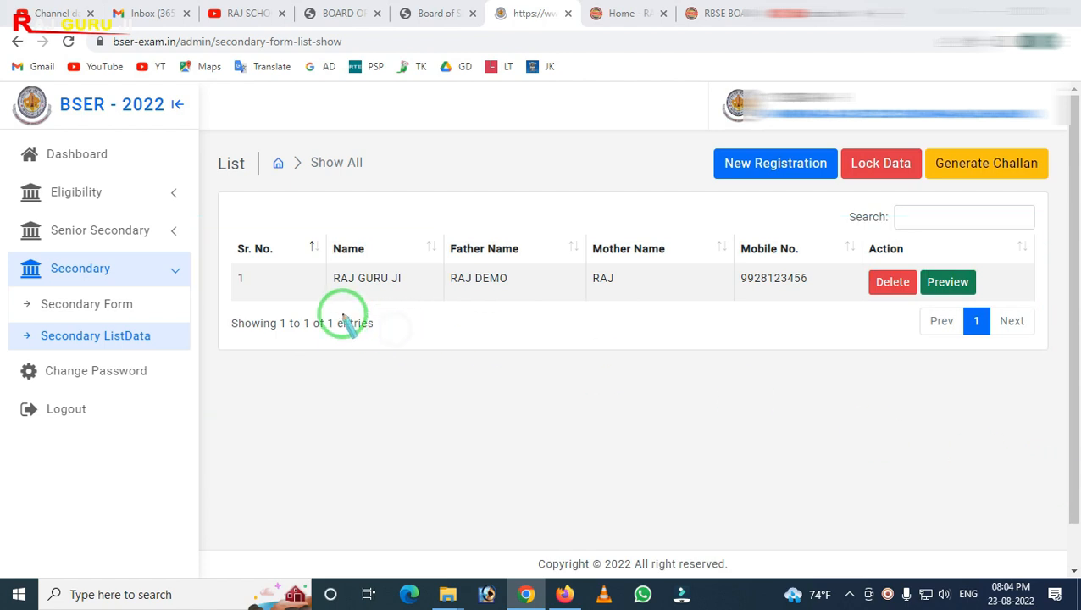
{"action": "mouse_move", "coordinate": [858, 241]}
{"action": "left_mouse_down"}
{"action": "mouse_move", "coordinate": [864, 297]}
{"action": "mouse_move", "coordinate": [913, 324]}
{"action": "left_mouse_up"}
{"action": "left_click", "coordinate": [914, 320]}
{"action": "mouse_move", "coordinate": [918, 248]}
{"action": "left_mouse_down"}
{"action": "mouse_move", "coordinate": [960, 347]}
{"action": "mouse_move", "coordinate": [1003, 343]}
{"action": "left_mouse_up"}
{"action": "left_click", "coordinate": [968, 352]}
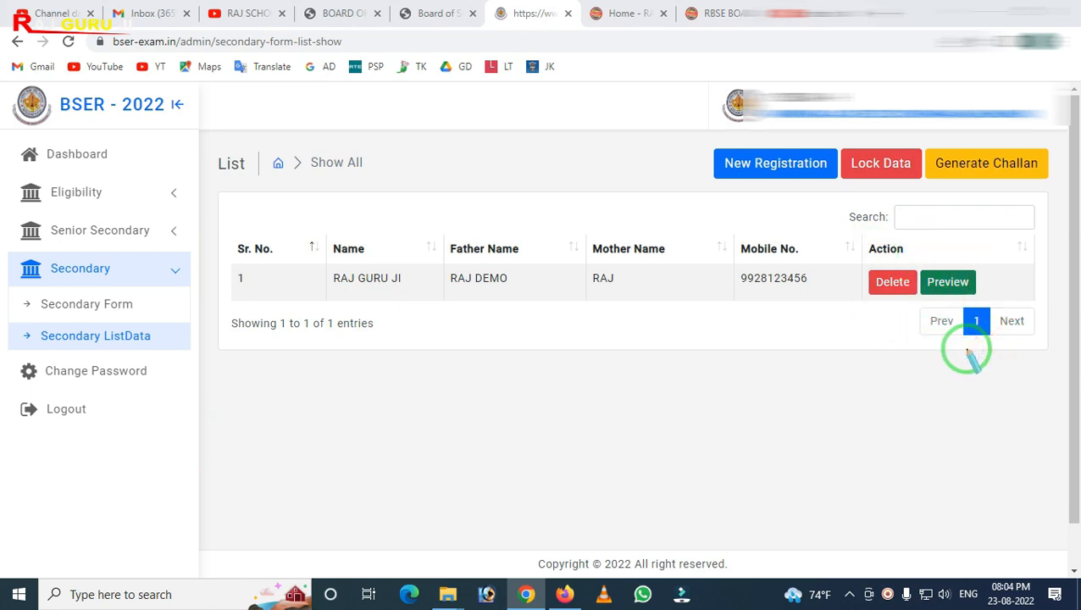
Preview the submitted student's secondary exam application form and scroll through it to the end
{"action": "left_click", "coordinate": [968, 289]}
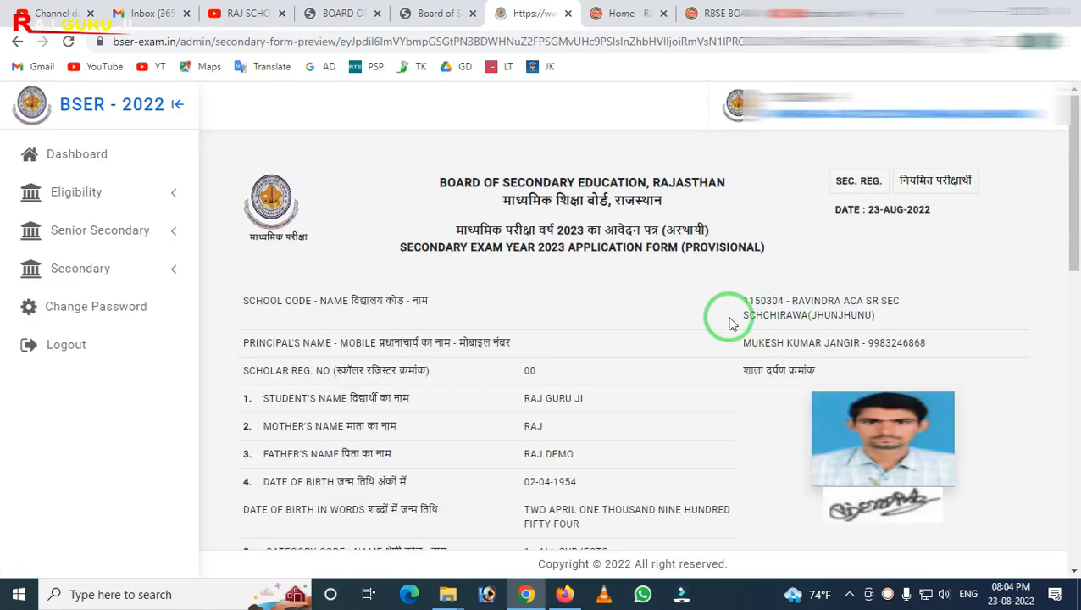
{"action": "scroll", "coordinate": [731, 322], "scroll_direction": "down", "scroll_amount": 5}
{"action": "scroll", "coordinate": [731, 322], "scroll_direction": "down", "scroll_amount": 5}
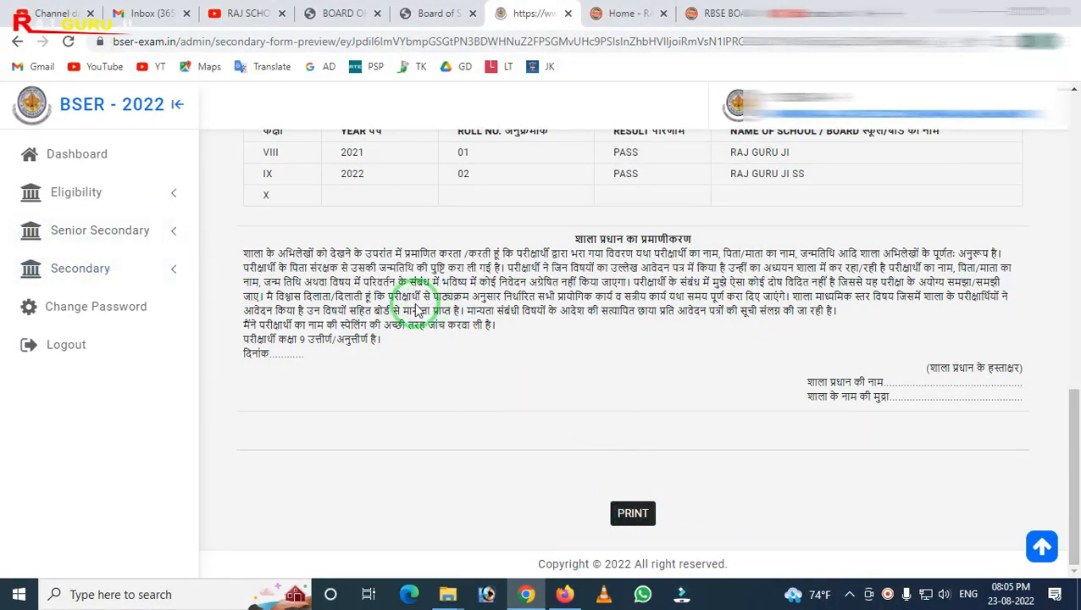
Return to the secondary list data page and then to the dashboard
{"action": "left_click", "coordinate": [95, 269]}
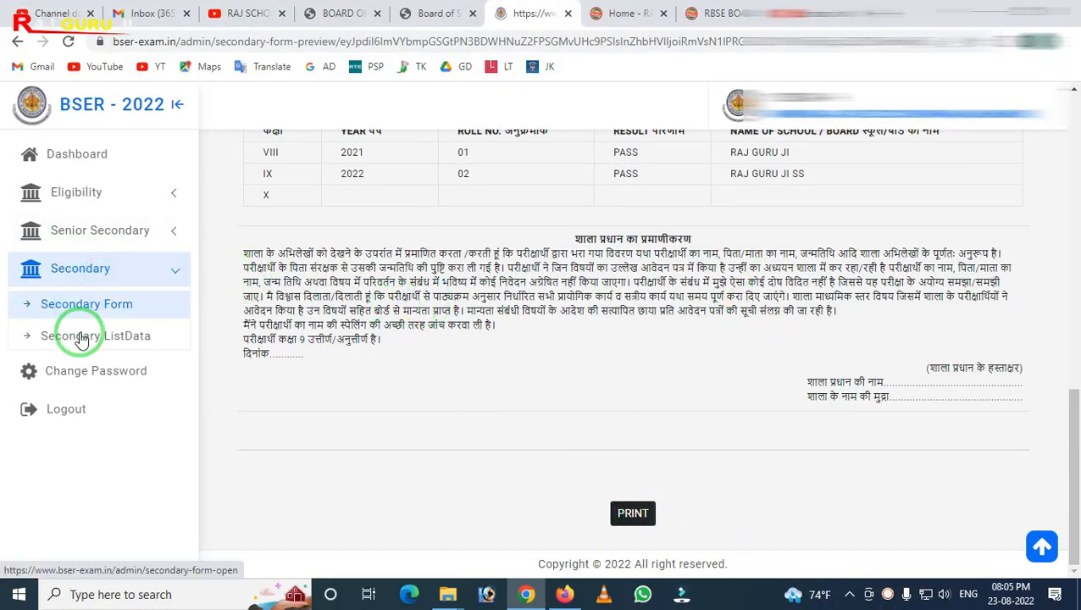
{"action": "left_click", "coordinate": [93, 341]}
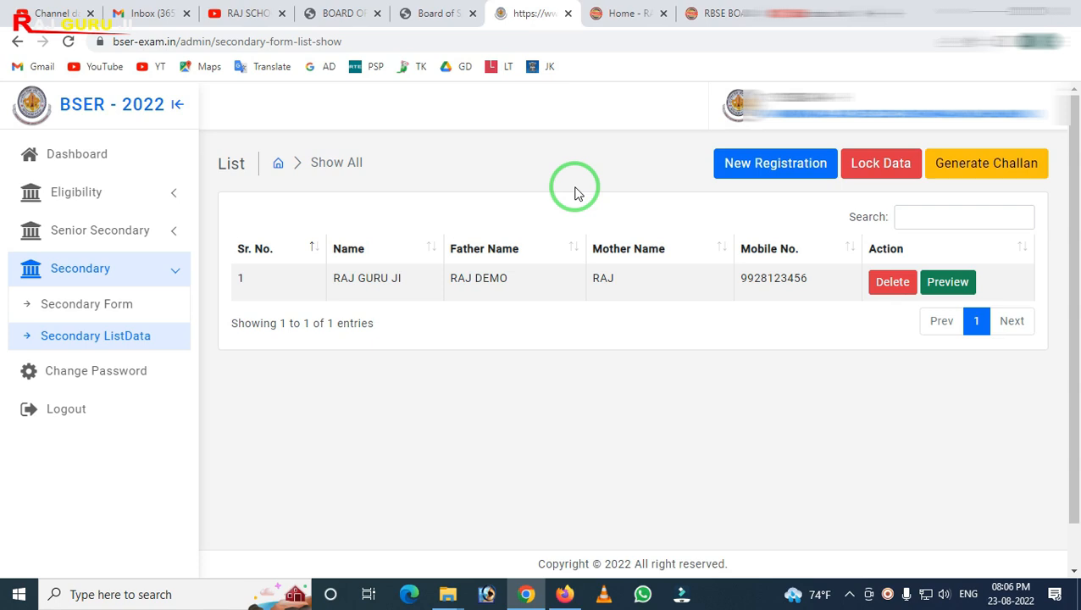
{"action": "left_click", "coordinate": [81, 155]}
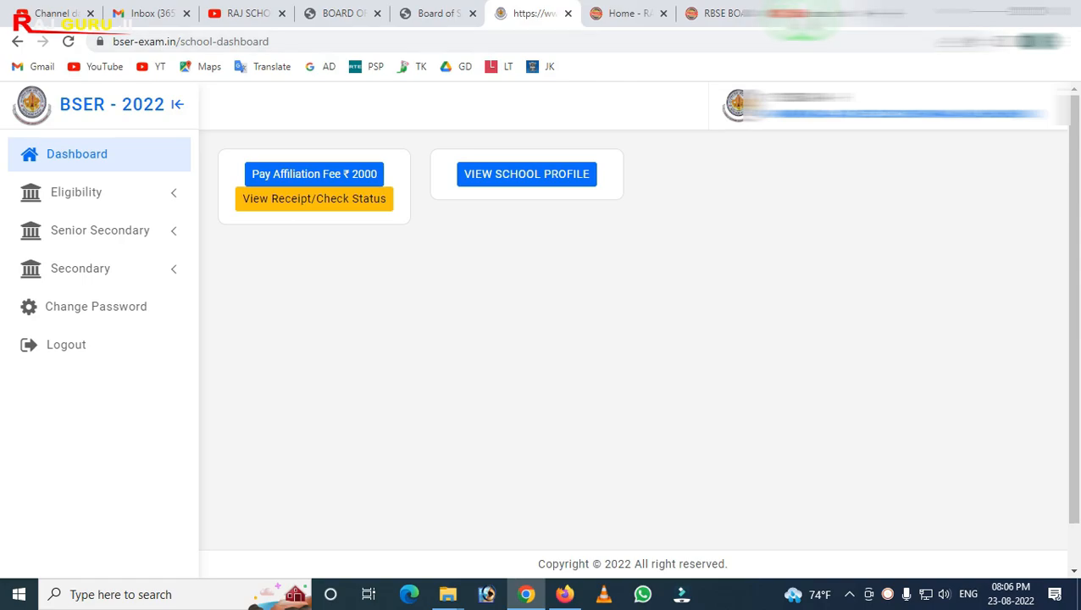
Switch between browser tabs to the RAJ SCHOOL HELP YouTube channel and browse its video uploads
{"action": "left_click", "coordinate": [803, 14]}
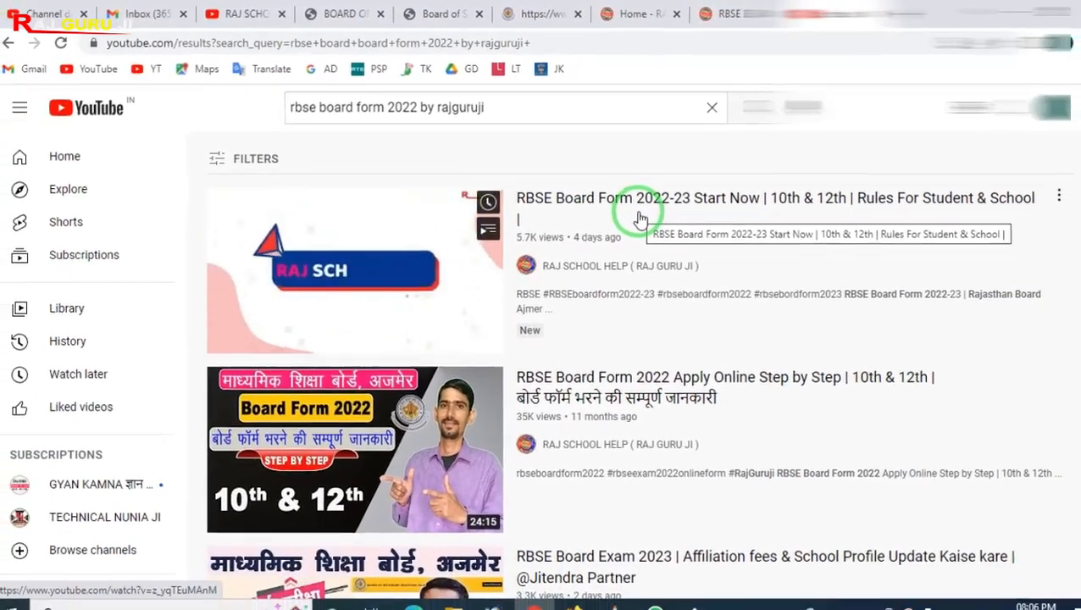
{"action": "left_click", "coordinate": [346, 17]}
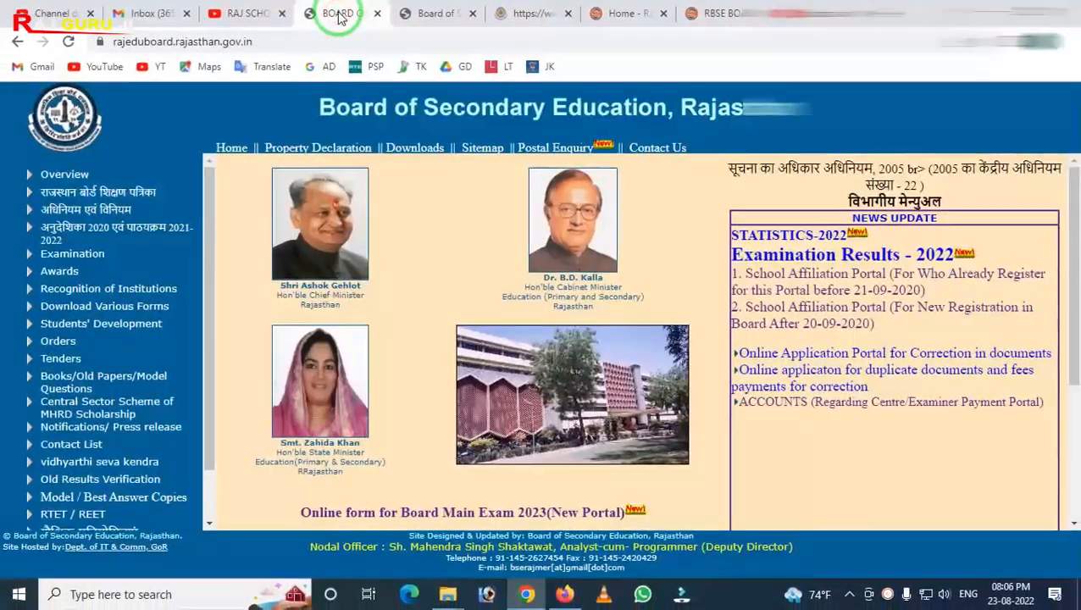
{"action": "left_click", "coordinate": [240, 14]}
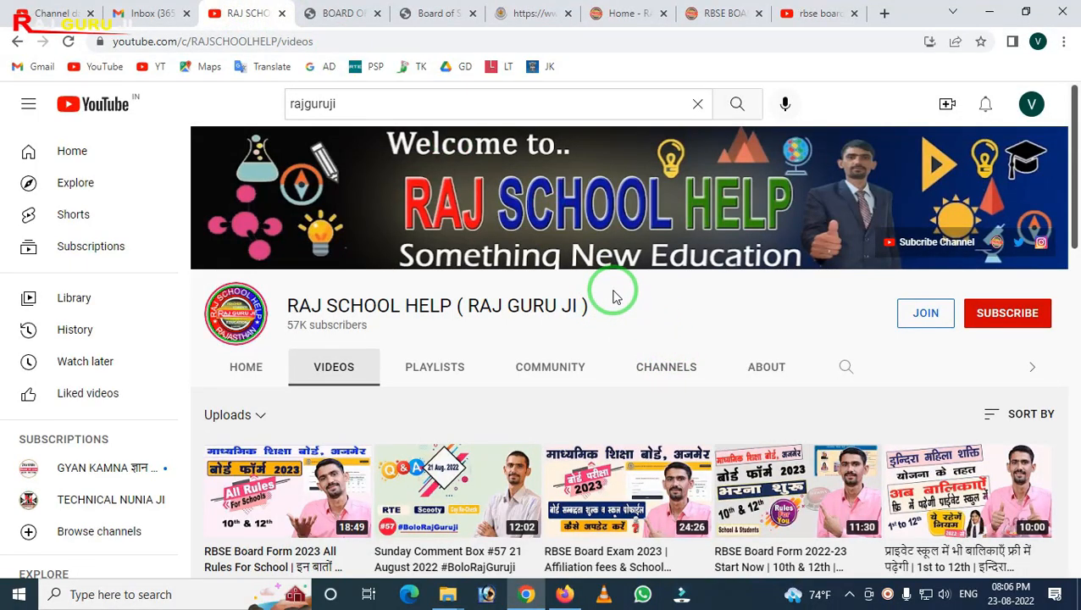
{"action": "scroll", "coordinate": [690, 301], "scroll_direction": "down", "scroll_amount": 6}
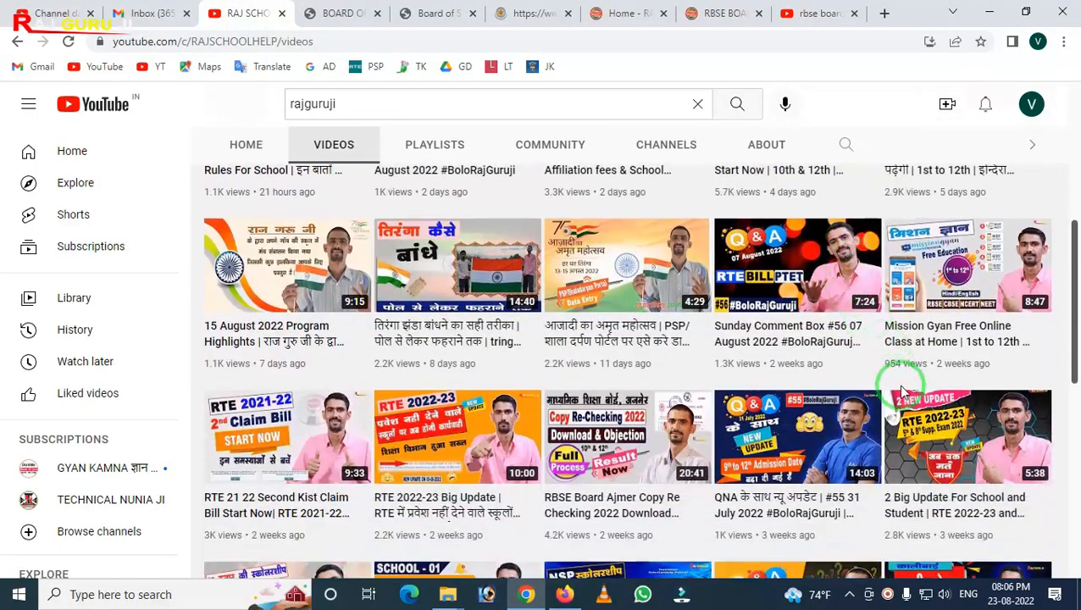
{"action": "scroll", "coordinate": [904, 391], "scroll_direction": "down", "scroll_amount": 3}
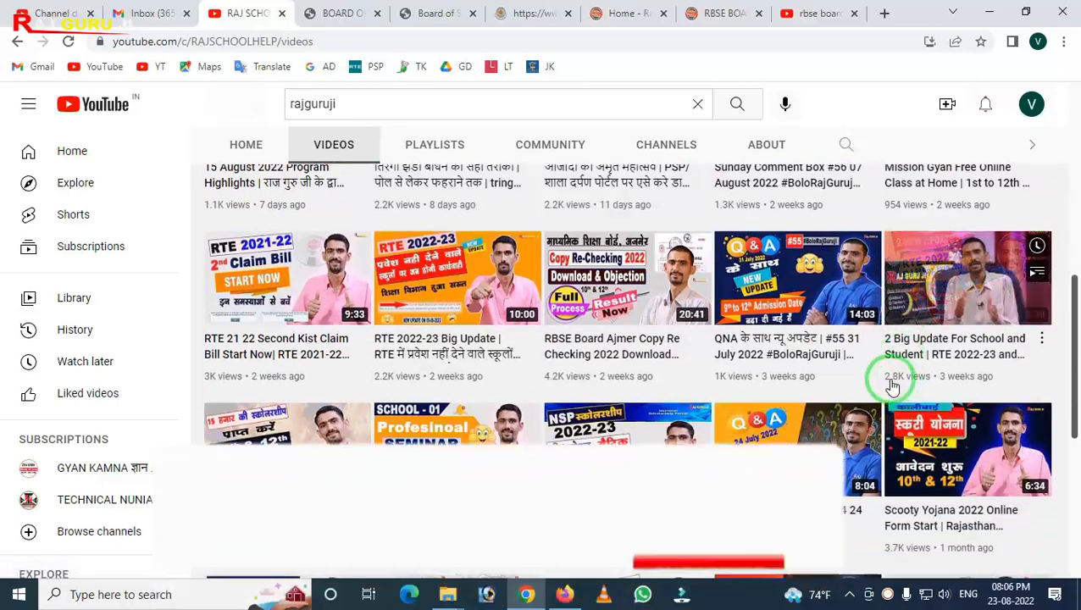
{"action": "scroll", "coordinate": [891, 386], "scroll_direction": "down", "scroll_amount": 2}
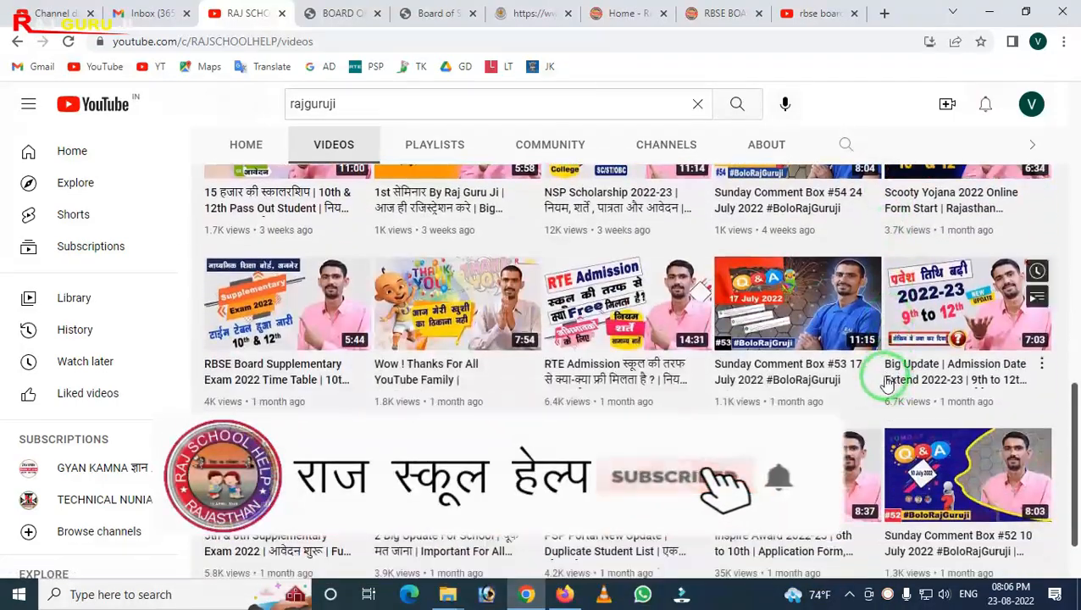
{"action": "scroll", "coordinate": [858, 371], "scroll_direction": "down", "scroll_amount": 2}
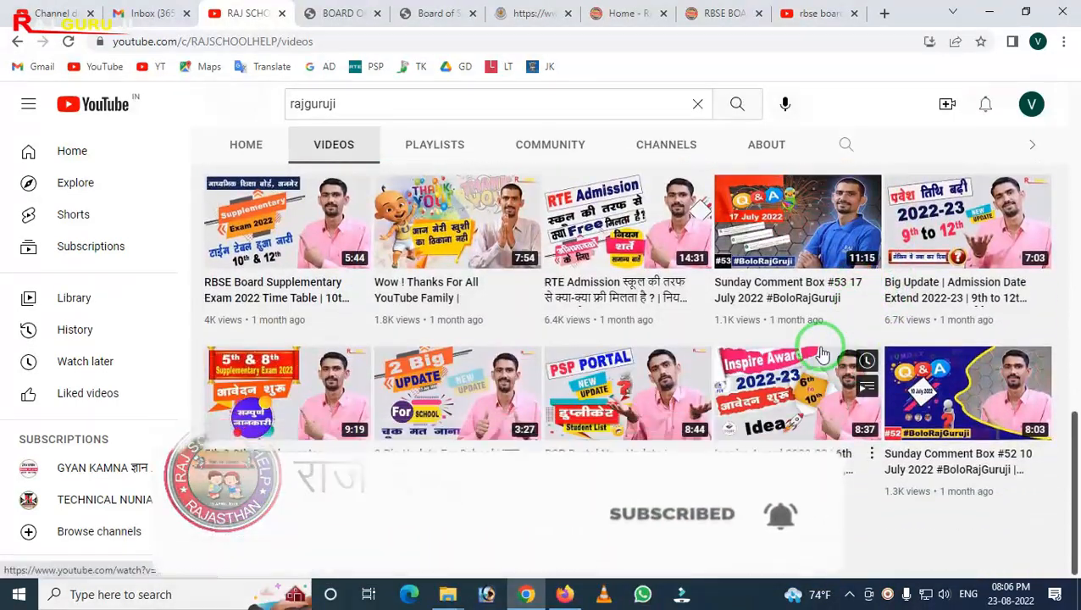
{"action": "scroll", "coordinate": [820, 357], "scroll_direction": "up", "scroll_amount": 6}
{"action": "scroll", "coordinate": [820, 357], "scroll_direction": "up", "scroll_amount": 5}
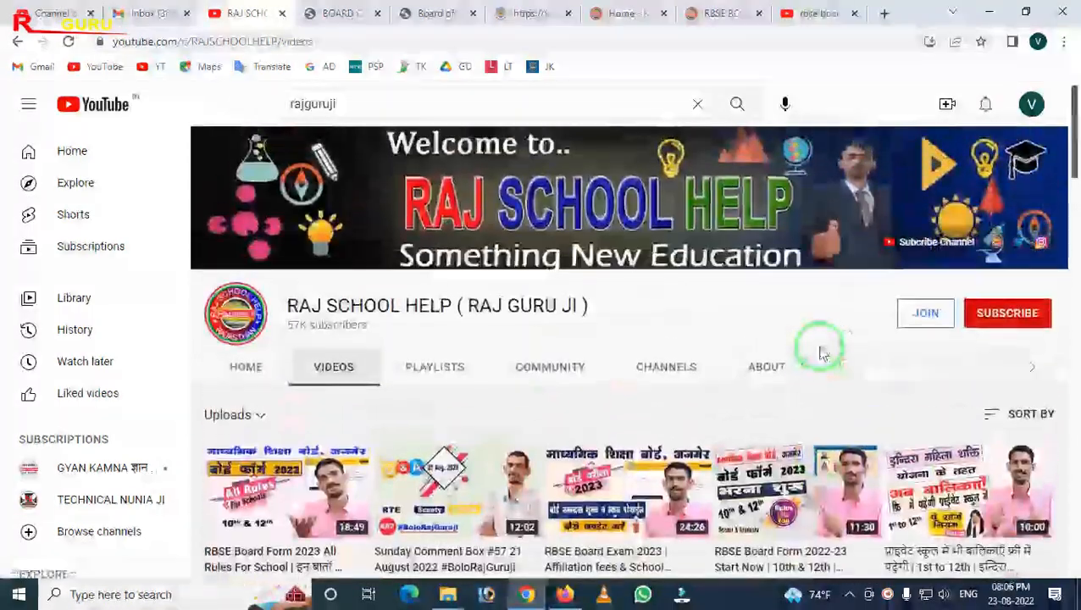